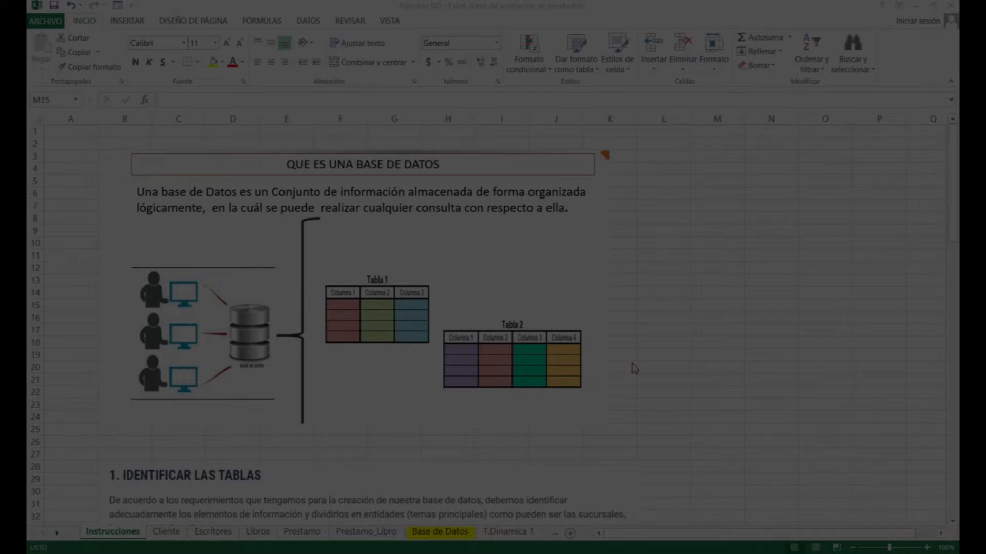
Scroll the Instrucciones sheet down to section 1's Productos, Sucursales and Clientes table diagrams
{"action": "scroll", "coordinate": [653, 361], "scroll_direction": "down", "scroll_amount": 3}
{"action": "scroll", "coordinate": [653, 361], "scroll_direction": "down", "scroll_amount": 2}
{"action": "scroll", "coordinate": [653, 361], "scroll_direction": "down", "scroll_amount": 1}
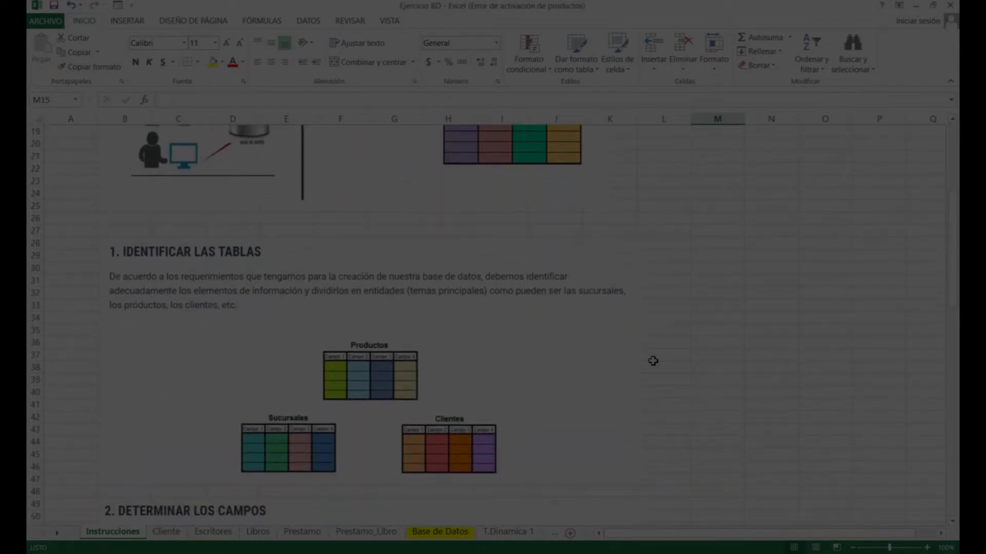
{"action": "scroll", "coordinate": [653, 361], "scroll_direction": "down", "scroll_amount": 1}
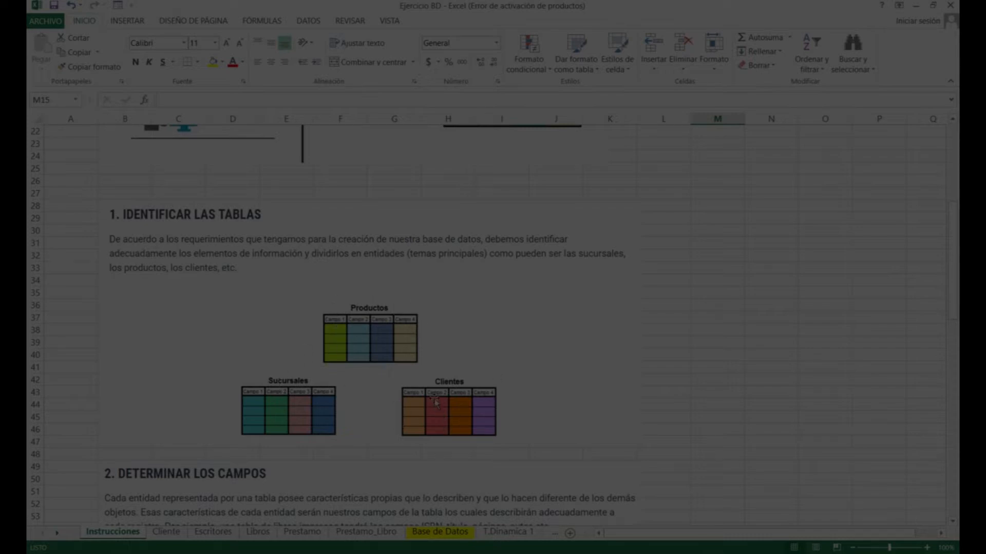
{"action": "scroll", "coordinate": [435, 402], "scroll_direction": "down", "scroll_amount": 4}
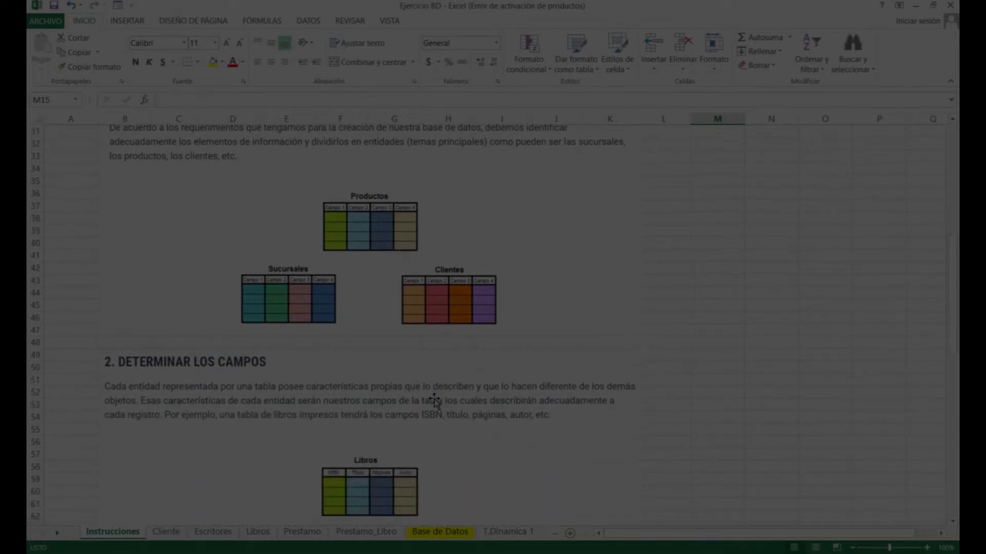
Scroll to section 2's Libros example table with ISBN, Título, Páginas and Autor fields
{"action": "scroll", "coordinate": [435, 402], "scroll_direction": "down", "scroll_amount": 1}
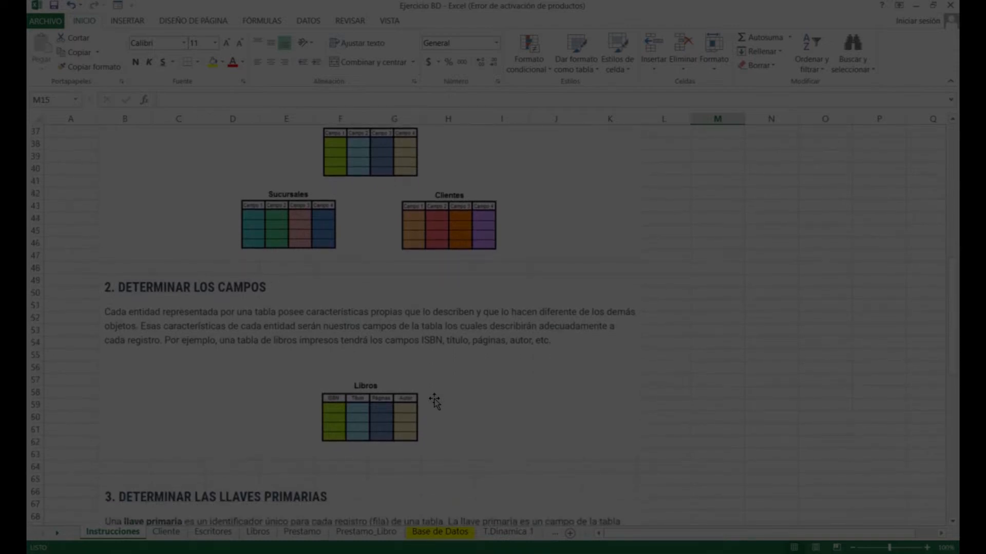
{"action": "scroll", "coordinate": [434, 402], "scroll_direction": "down", "scroll_amount": 1}
{"action": "scroll", "coordinate": [434, 402], "scroll_direction": "up", "scroll_amount": 3}
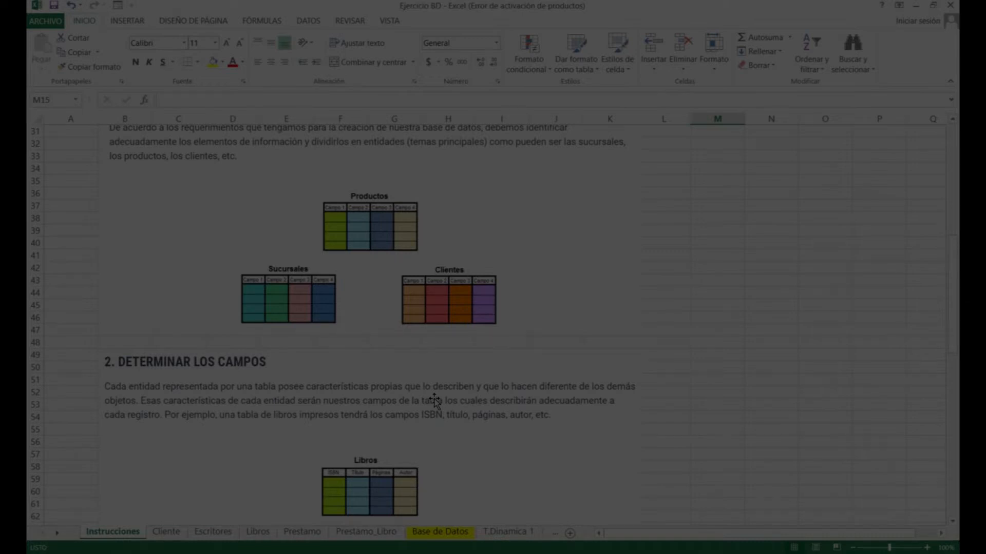
{"action": "scroll", "coordinate": [434, 402], "scroll_direction": "down", "scroll_amount": 2}
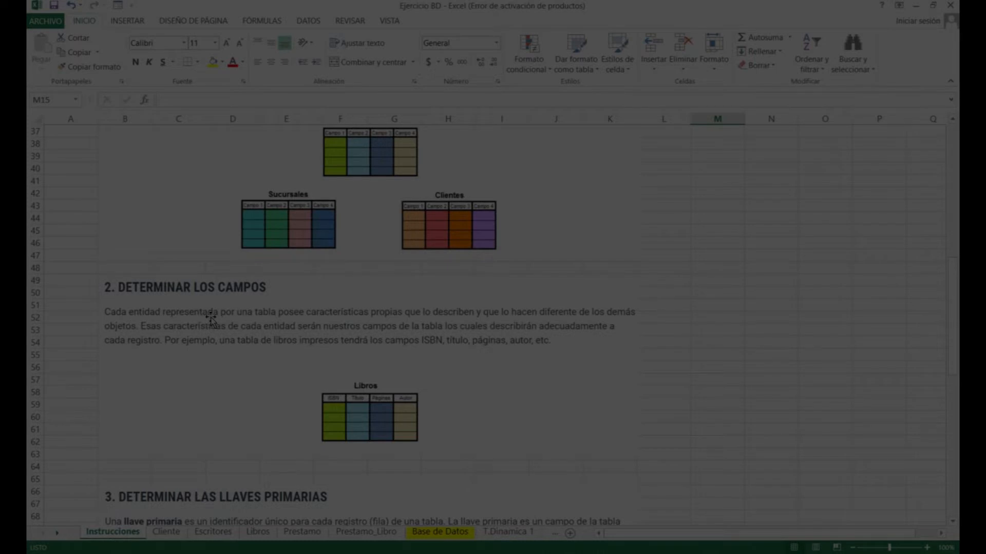
{"action": "scroll", "coordinate": [218, 319], "scroll_direction": "down", "scroll_amount": 1}
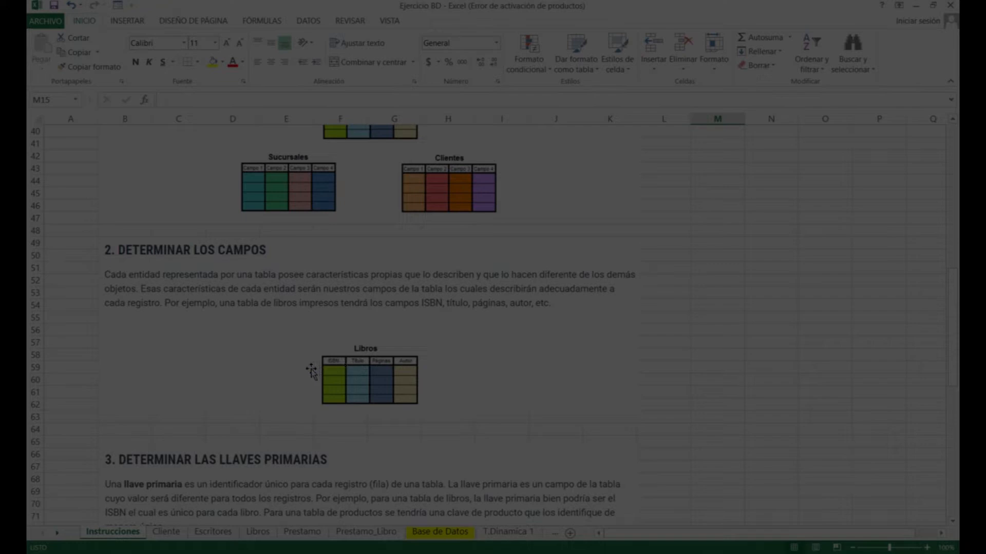
{"action": "scroll", "coordinate": [311, 365], "scroll_direction": "down", "scroll_amount": 3}
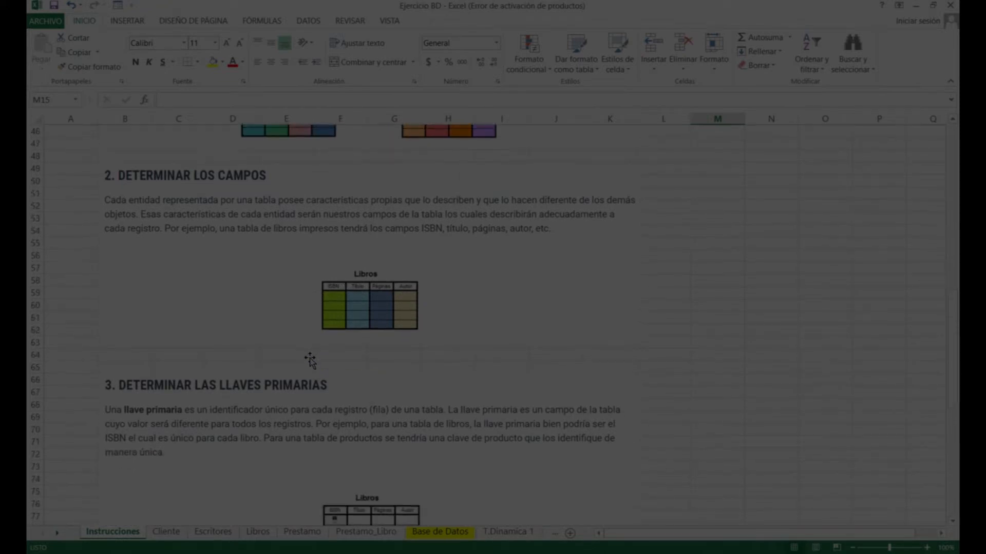
Scroll past the ISBN primary-key example to the section on relationships between tables
{"action": "scroll", "coordinate": [310, 360], "scroll_direction": "down", "scroll_amount": 1}
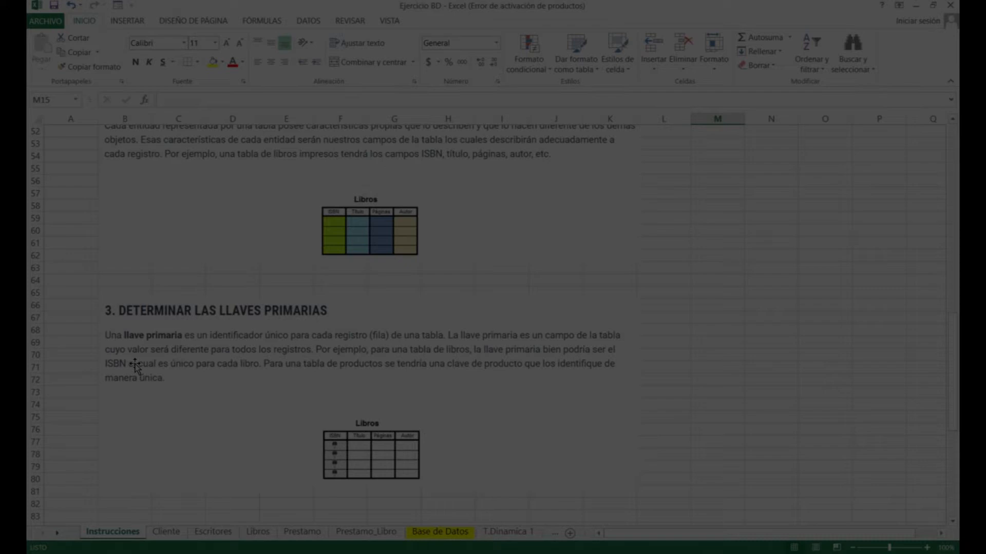
{"action": "scroll", "coordinate": [135, 366], "scroll_direction": "down", "scroll_amount": 5}
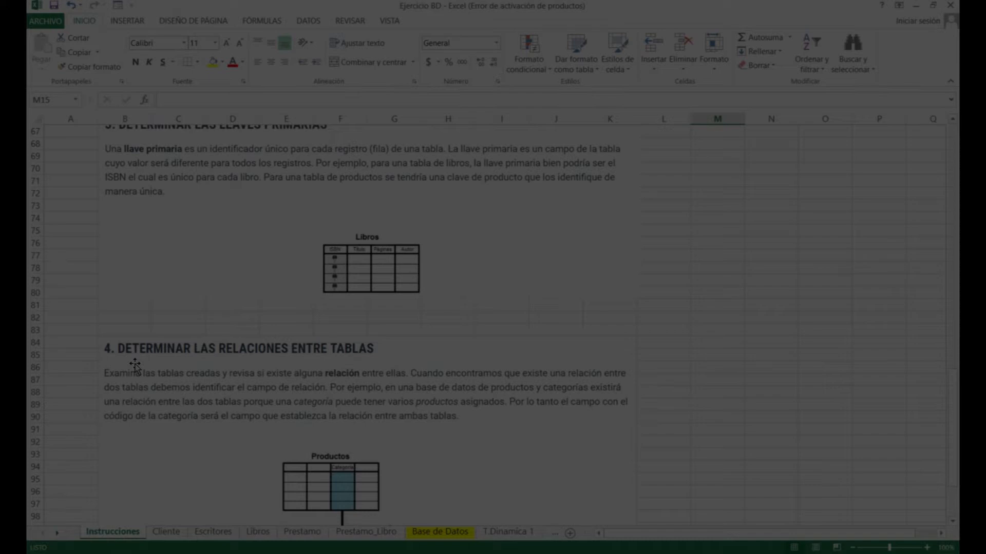
Scroll through the Productos–Categorias relationship diagram on the Instrucciones sheet
{"action": "scroll", "coordinate": [135, 365], "scroll_direction": "down", "scroll_amount": 4}
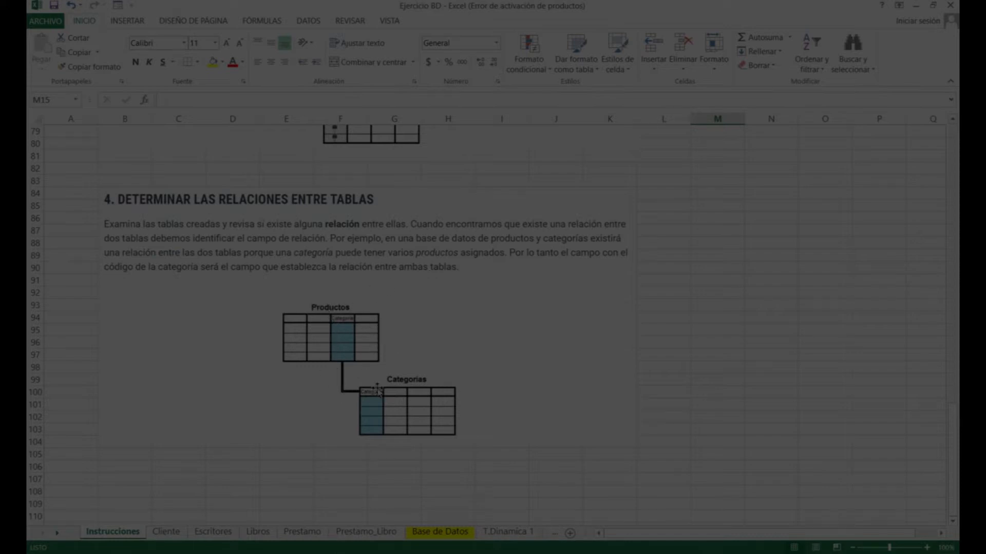
{"action": "scroll", "coordinate": [378, 391], "scroll_direction": "up", "scroll_amount": 14}
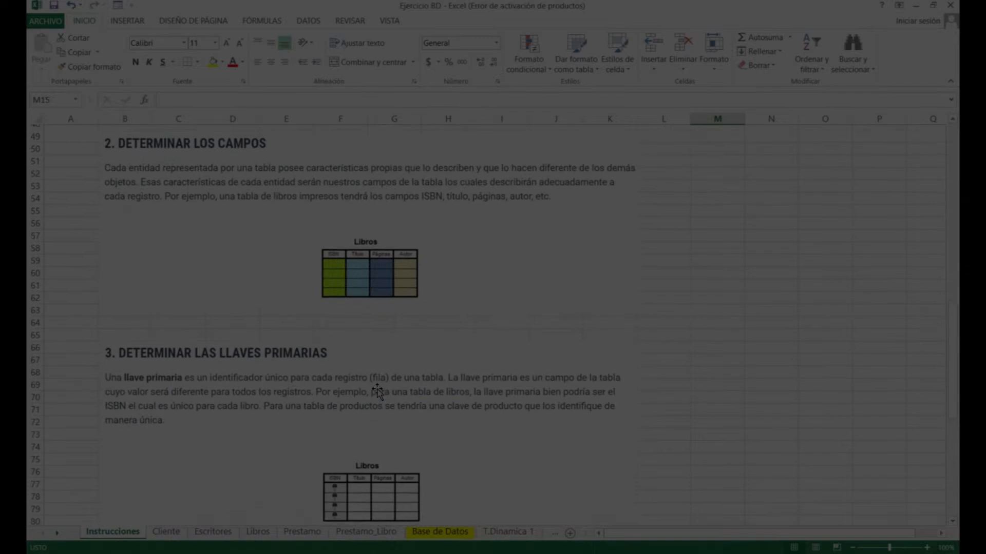
{"action": "scroll", "coordinate": [377, 391], "scroll_direction": "down", "scroll_amount": 12}
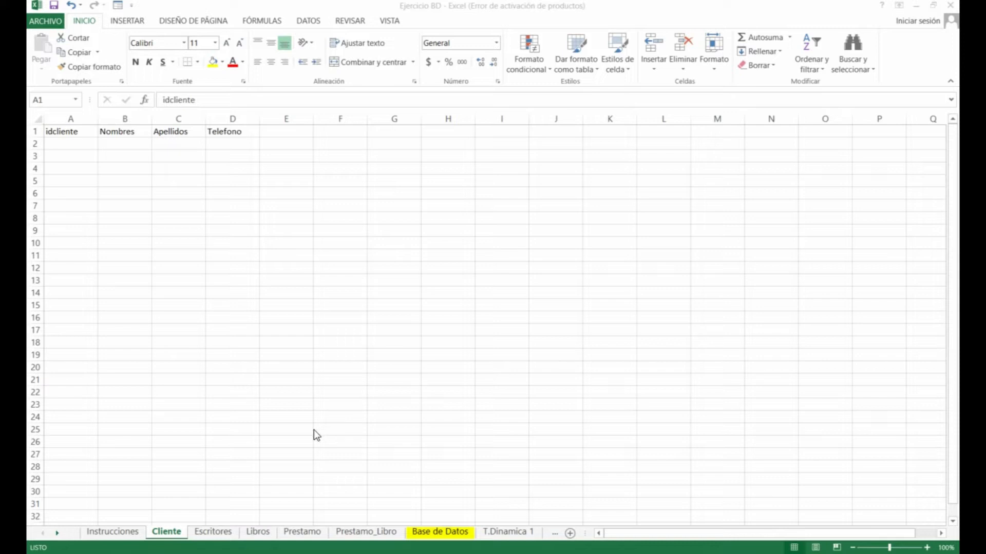
Focus the workbook and show the Escritores sheet with idescritor, Nombre Escritor and Año de Nacimiento
{"action": "left_click", "coordinate": [176, 536]}
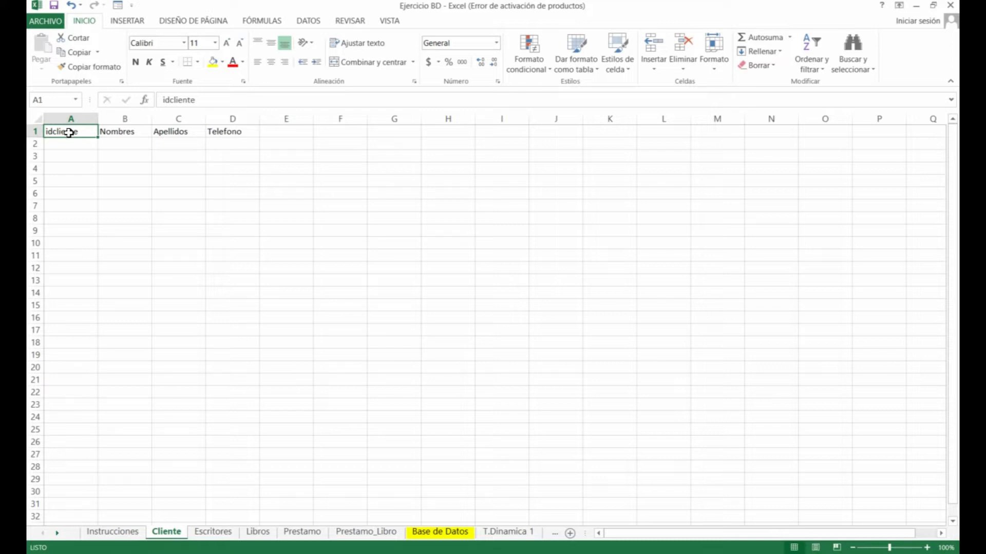
{"action": "left_click", "coordinate": [219, 533]}
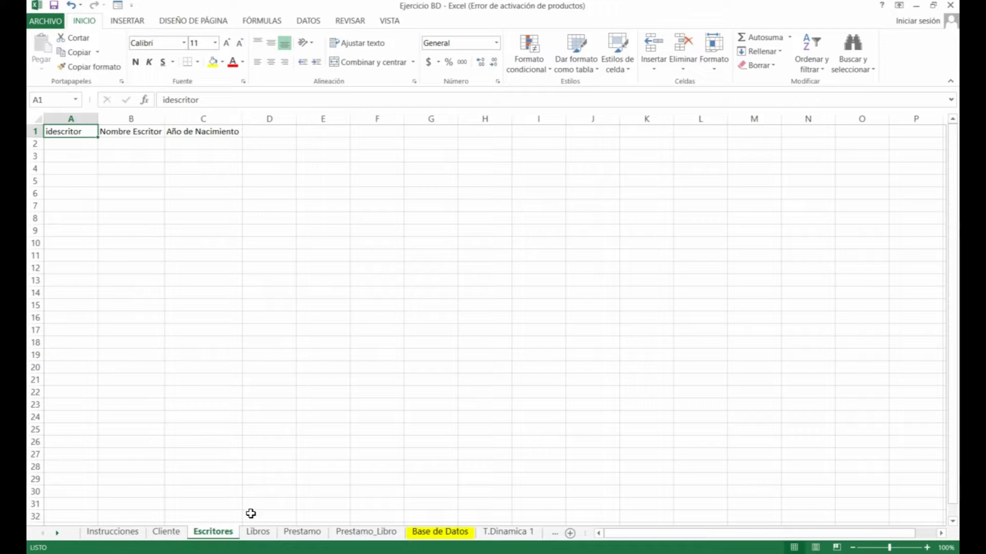
Walk through the Libros fields idlibros, idescritor, Nombre del Libro and cantidad, comparing with Escritores
{"action": "left_click", "coordinate": [258, 532]}
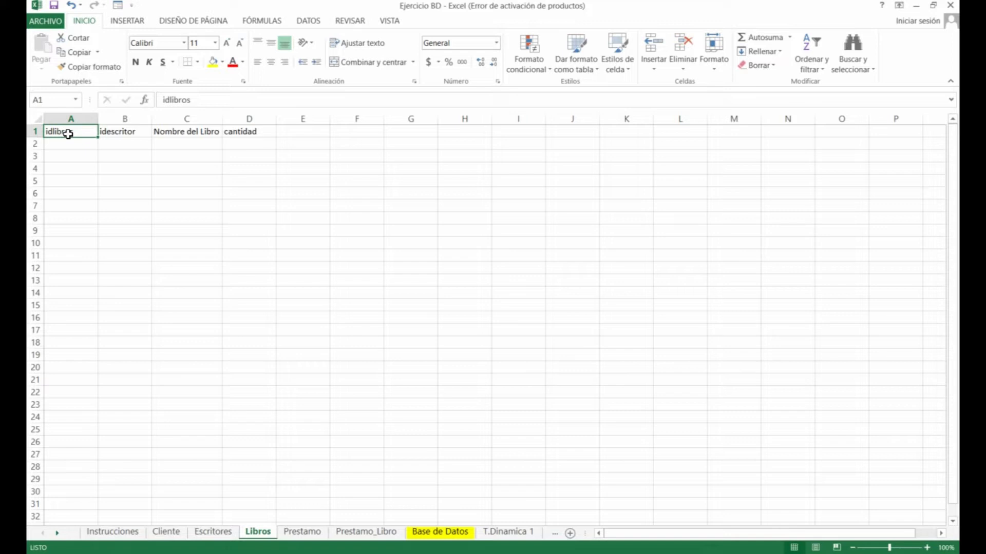
{"action": "left_click", "coordinate": [111, 131]}
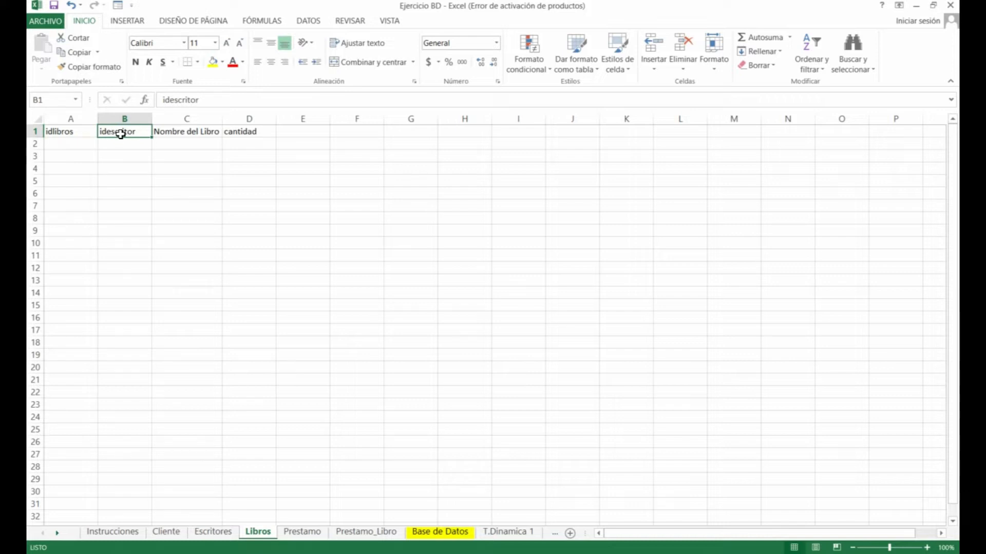
{"action": "left_click", "coordinate": [214, 532]}
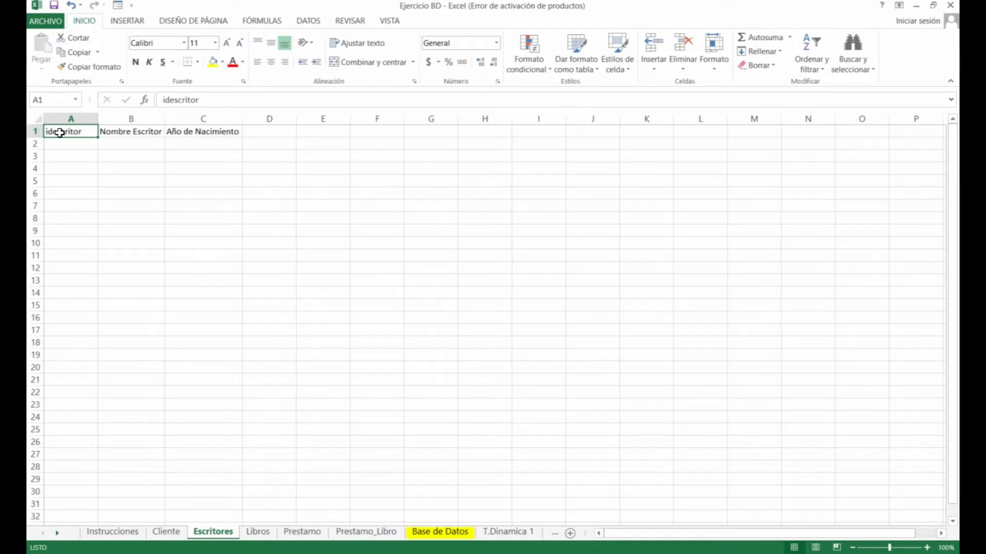
{"action": "left_click", "coordinate": [265, 533]}
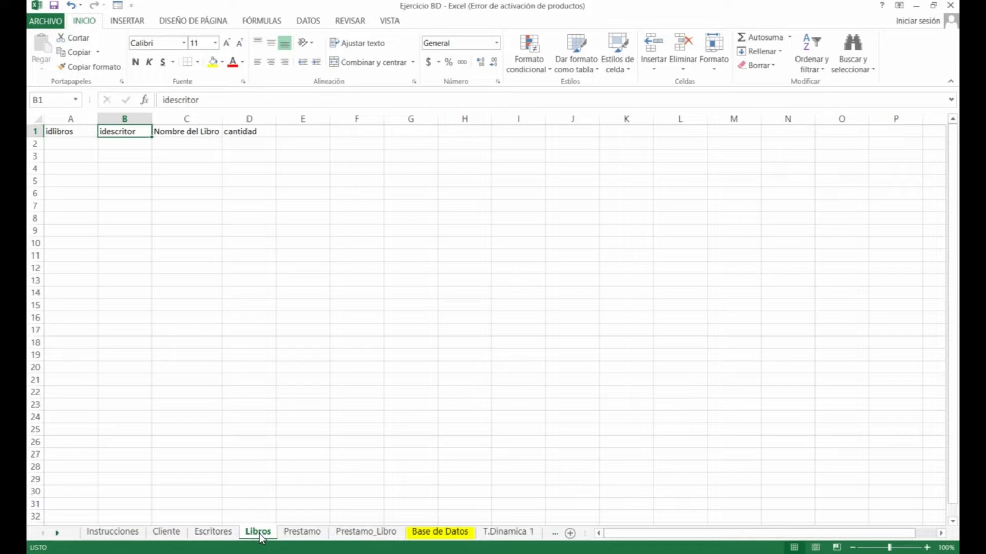
{"action": "left_click", "coordinate": [176, 133]}
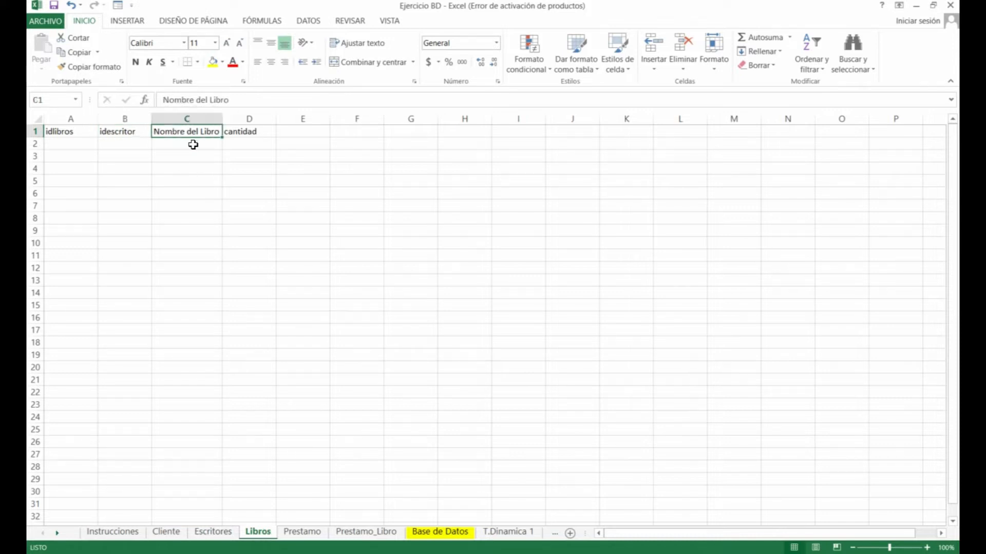
{"action": "left_click", "coordinate": [238, 130]}
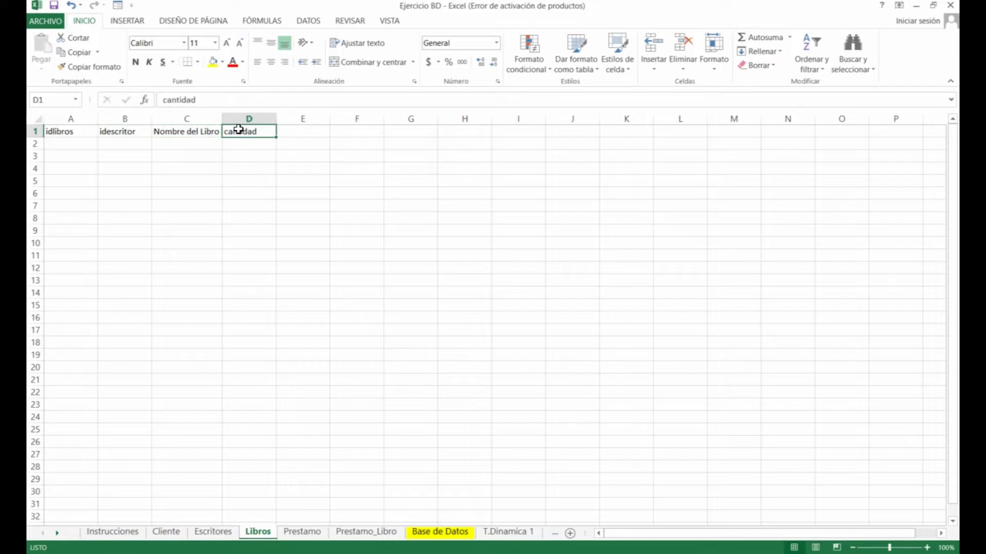
{"action": "left_click", "coordinate": [218, 141]}
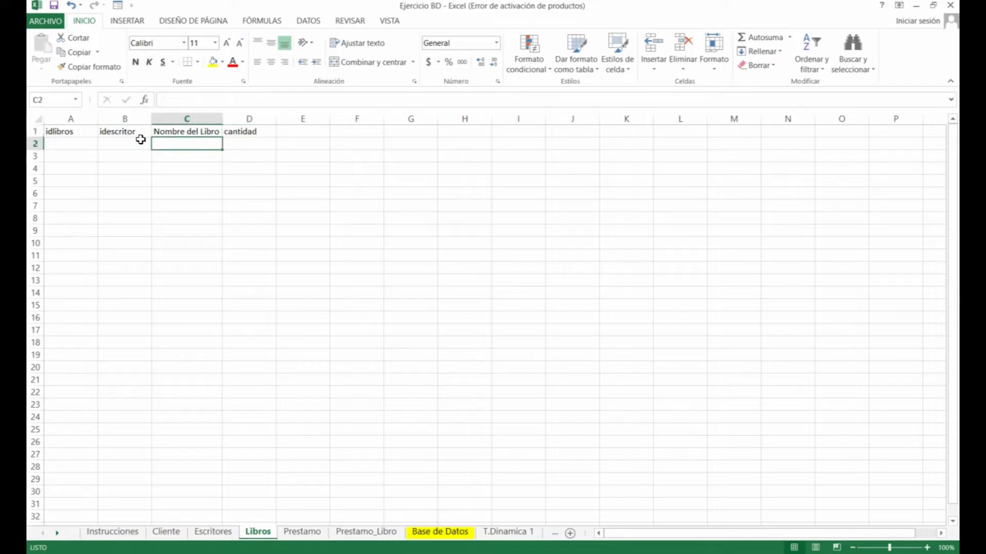
{"action": "left_click", "coordinate": [80, 135]}
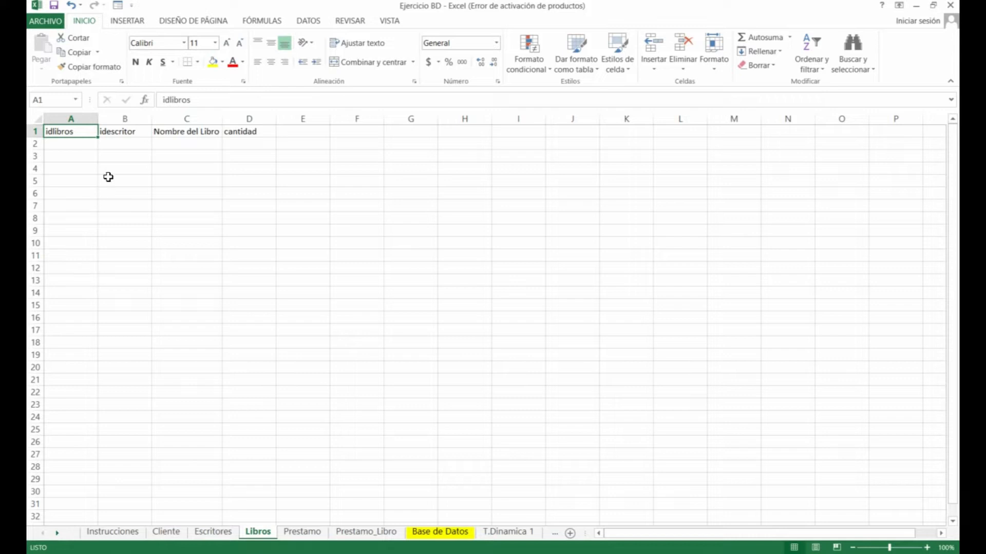
{"action": "left_click", "coordinate": [120, 144]}
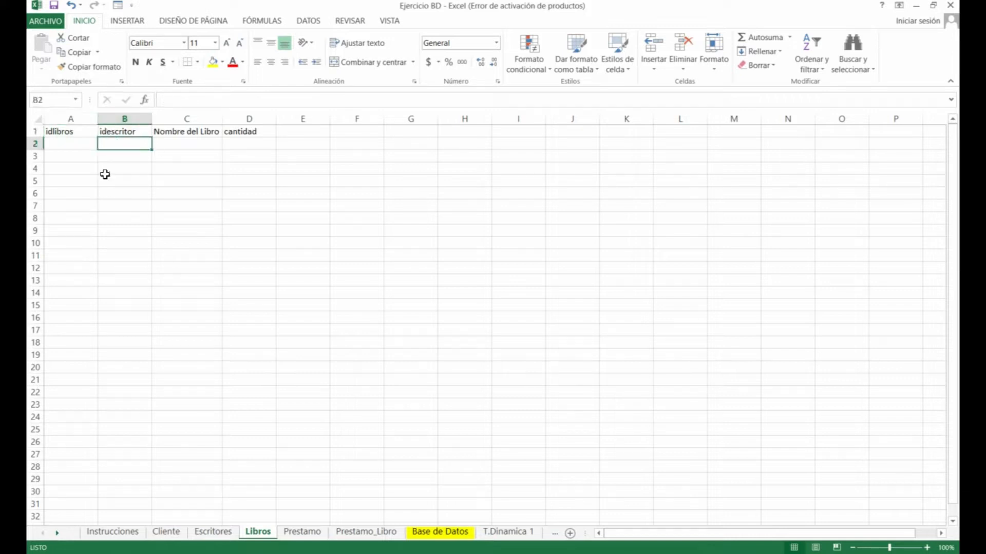
Match Libros' idlibros and idescritor entries against Escritores, then move to the Prestamo sheet
{"action": "left_click", "coordinate": [212, 532]}
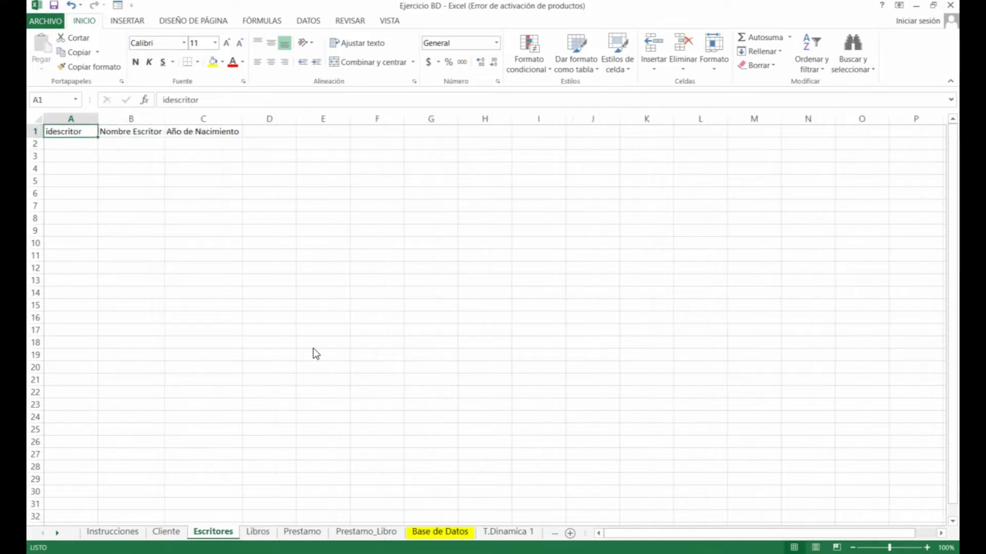
{"action": "left_click", "coordinate": [259, 532]}
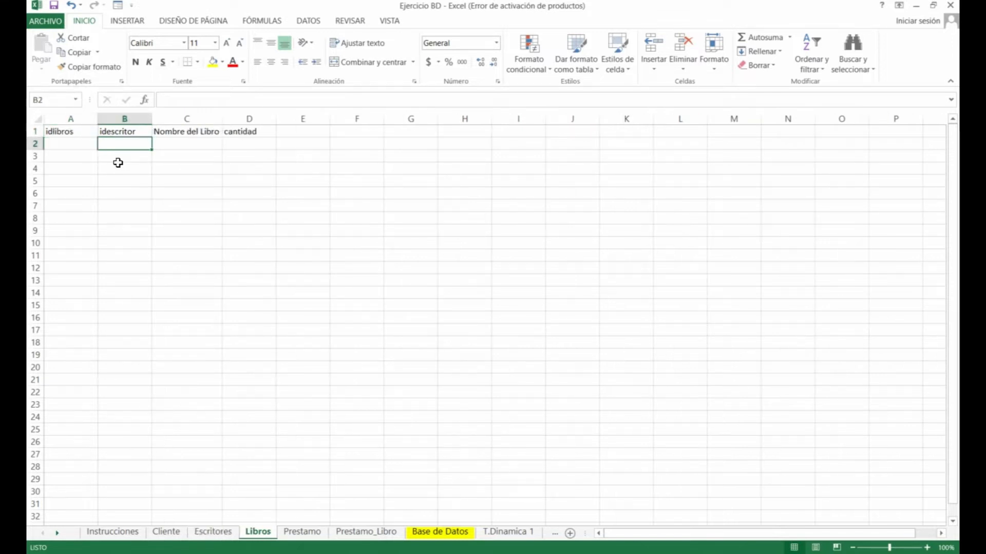
{"action": "left_click", "coordinate": [74, 144]}
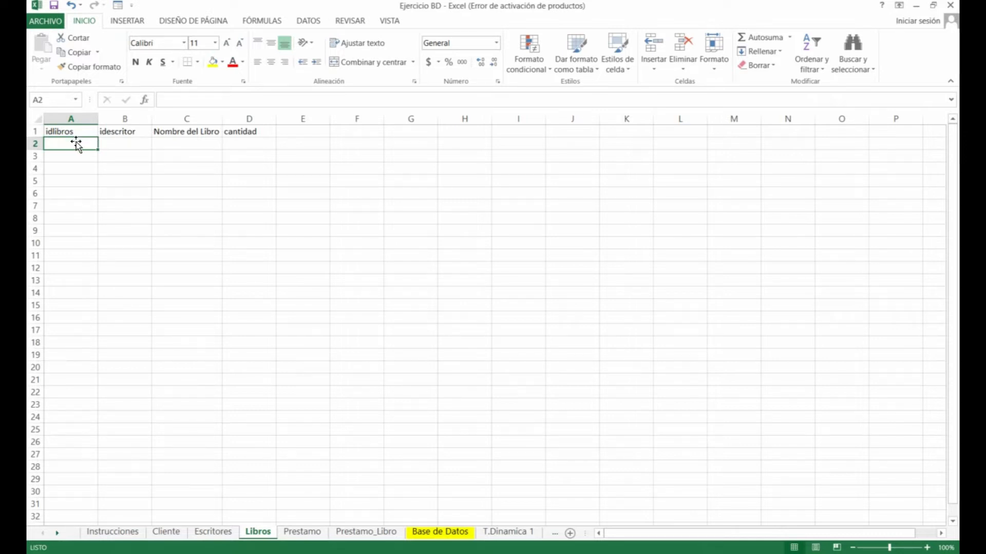
{"action": "left_click", "coordinate": [122, 144]}
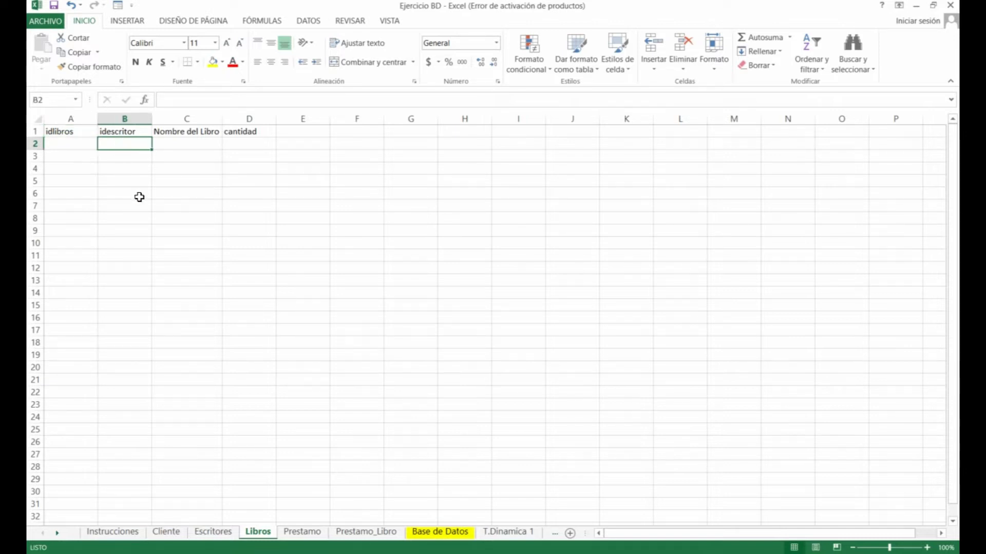
{"action": "left_click", "coordinate": [228, 538]}
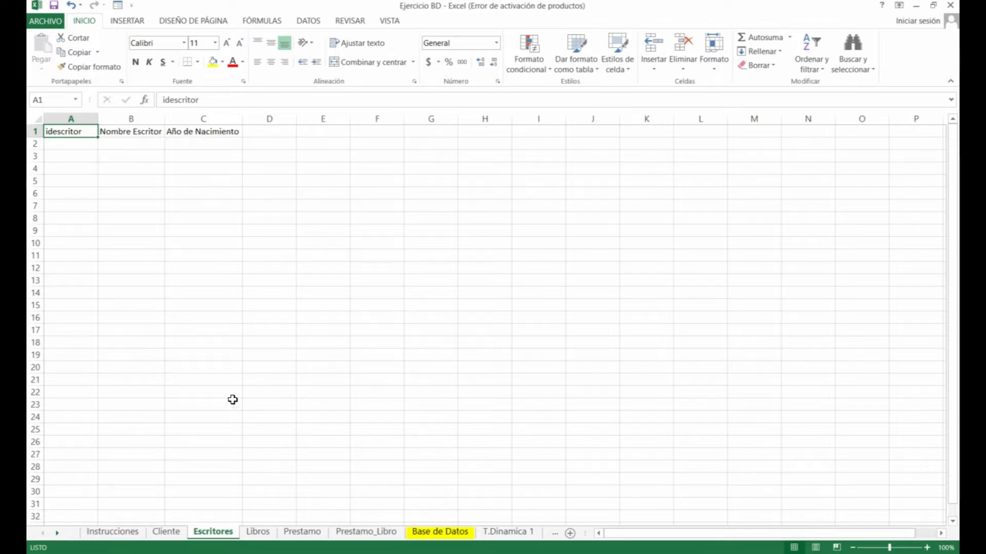
{"action": "left_click", "coordinate": [267, 530]}
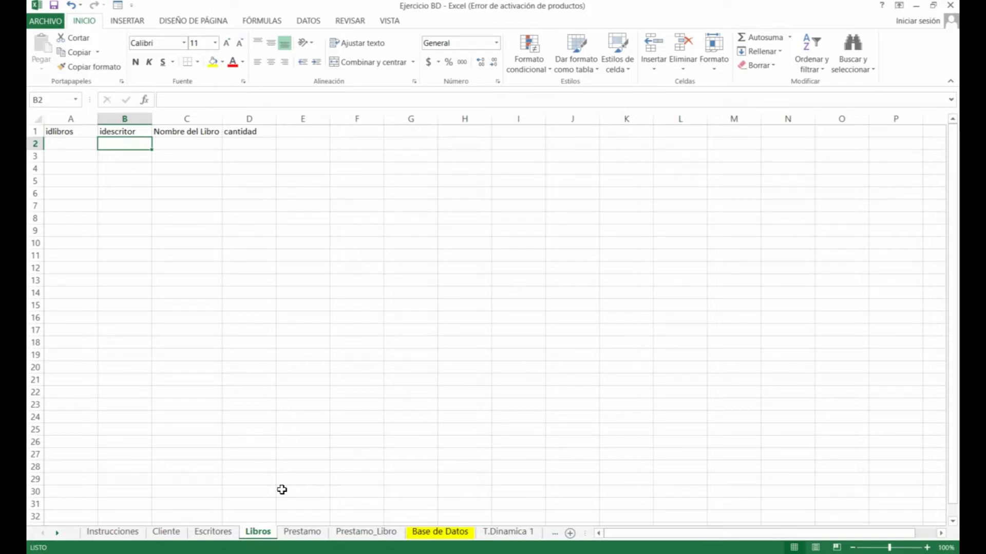
{"action": "left_click", "coordinate": [300, 534]}
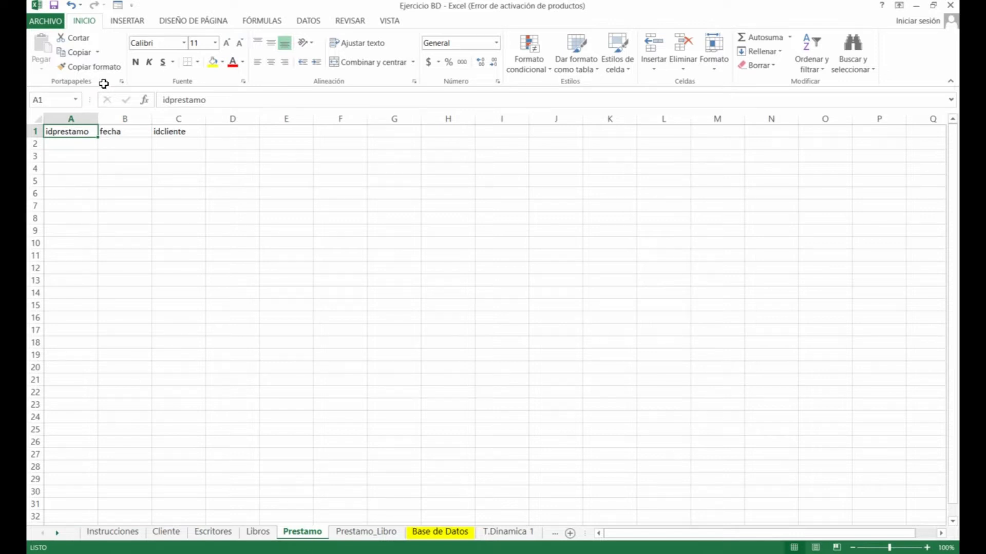
Inspect Prestamo's fecha and idcliente cells, check the Cliente sheet, then open Prestamo_Libro
{"action": "left_click", "coordinate": [117, 141]}
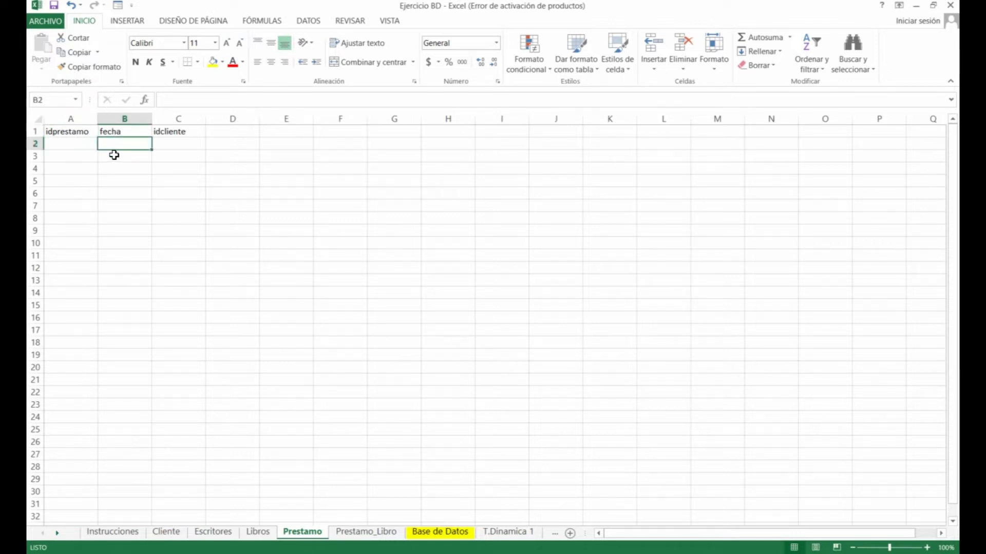
{"action": "left_click", "coordinate": [192, 145]}
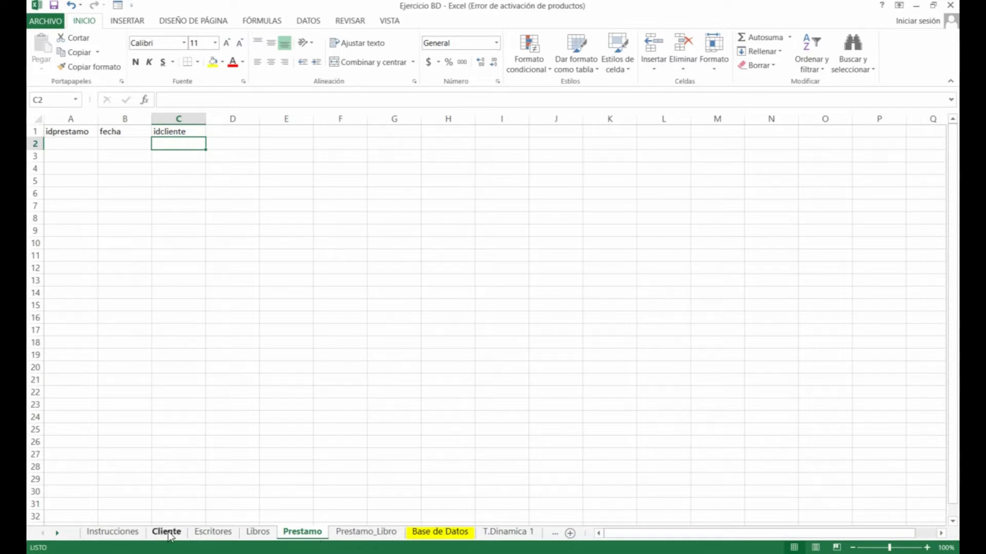
{"action": "left_click", "coordinate": [175, 132]}
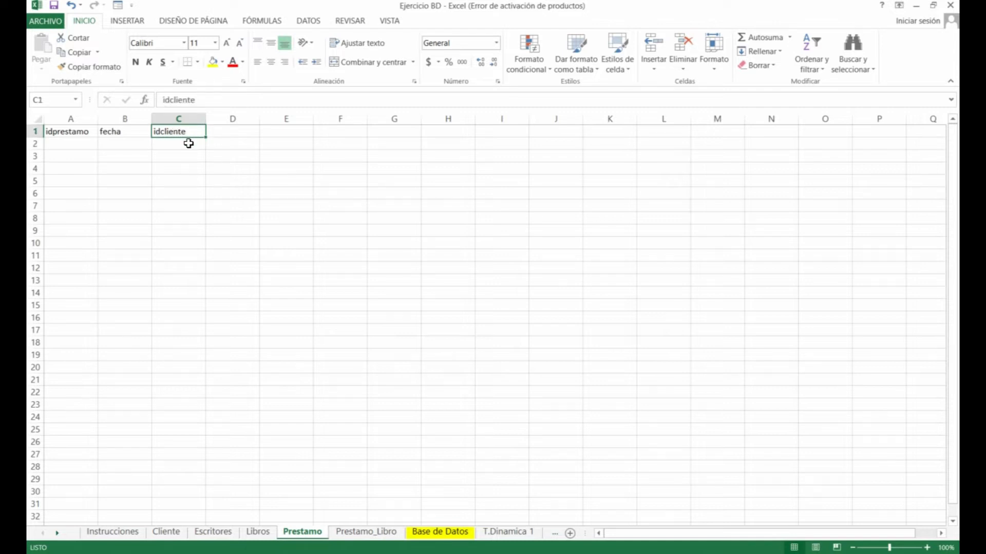
{"action": "left_click", "coordinate": [188, 144]}
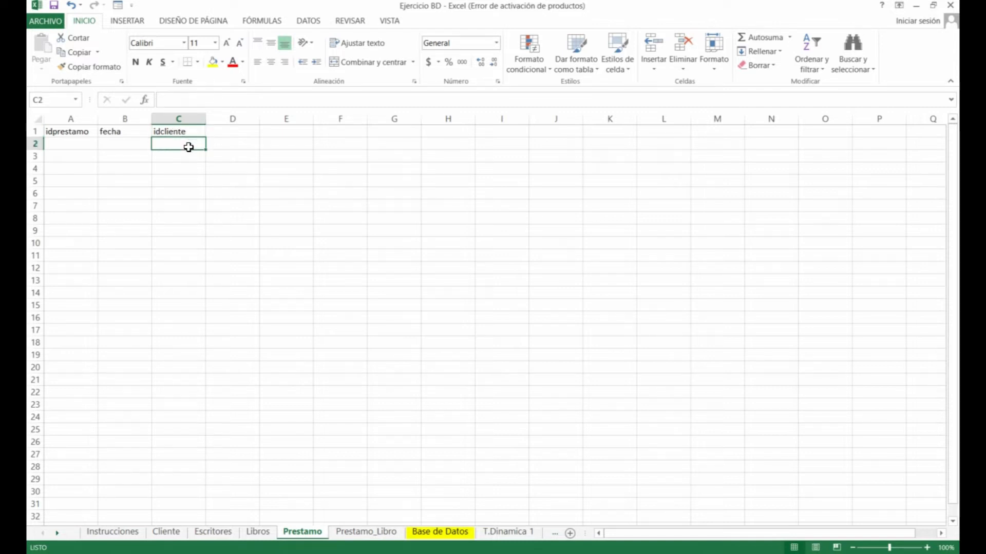
{"action": "left_click", "coordinate": [168, 531]}
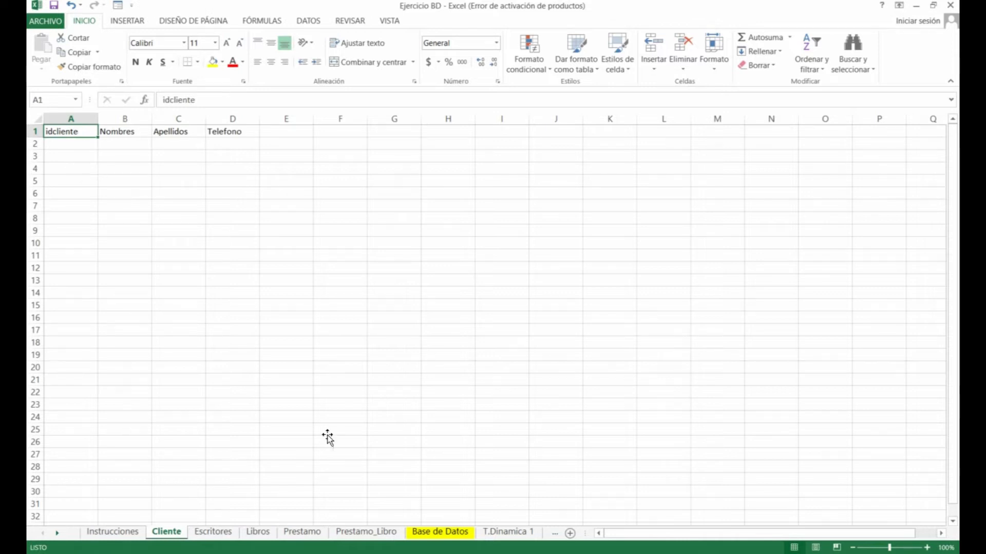
{"action": "left_click", "coordinate": [303, 532]}
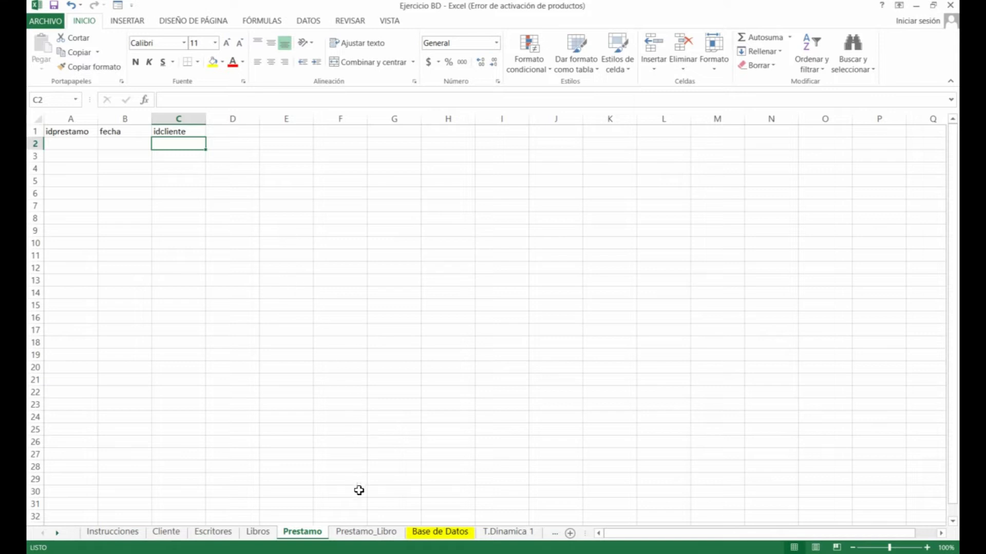
{"action": "left_click", "coordinate": [362, 534]}
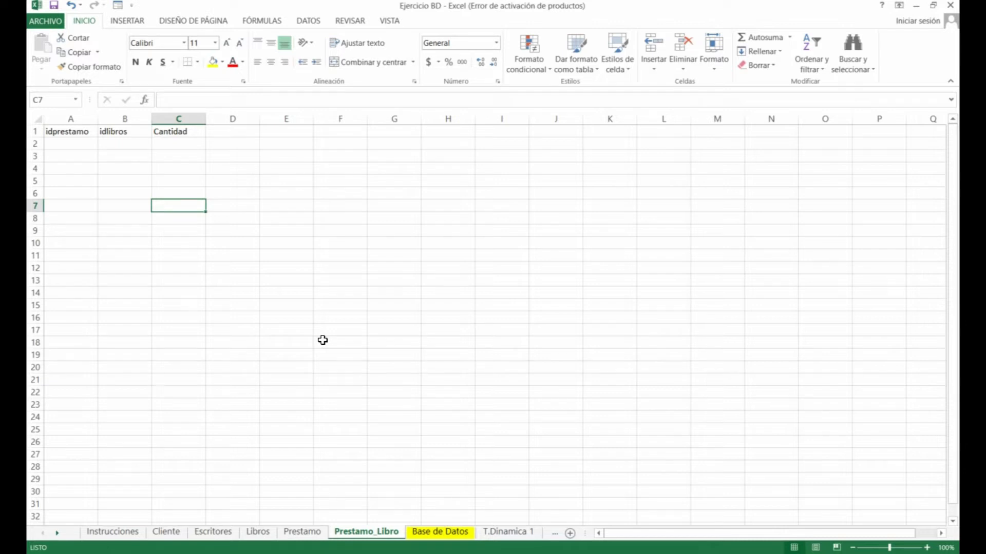
Review Prestamo_Libro's idprestamo, idlibros and Cantidad cells against Prestamo, then return to Cliente
{"action": "left_click", "coordinate": [302, 532]}
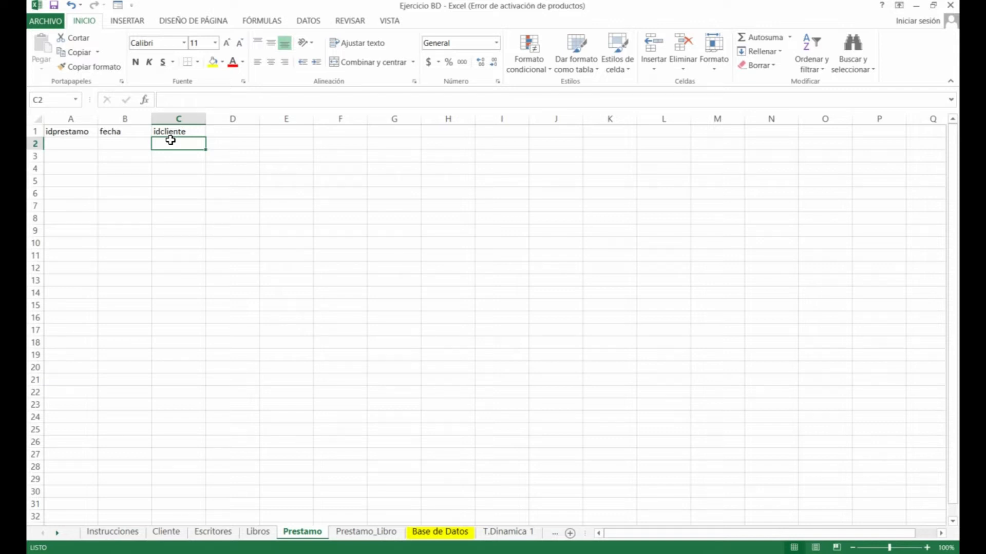
{"action": "left_click", "coordinate": [350, 534]}
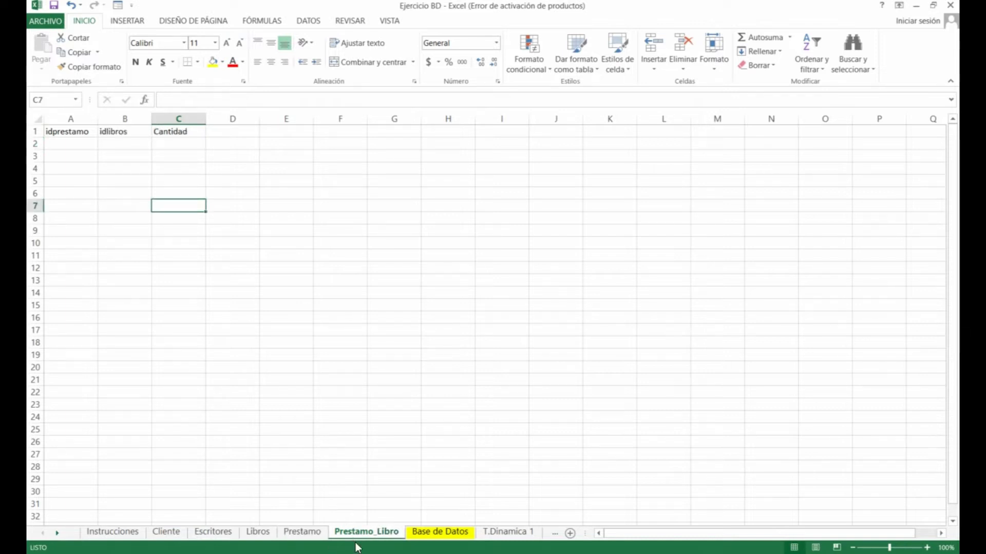
{"action": "left_click", "coordinate": [77, 144]}
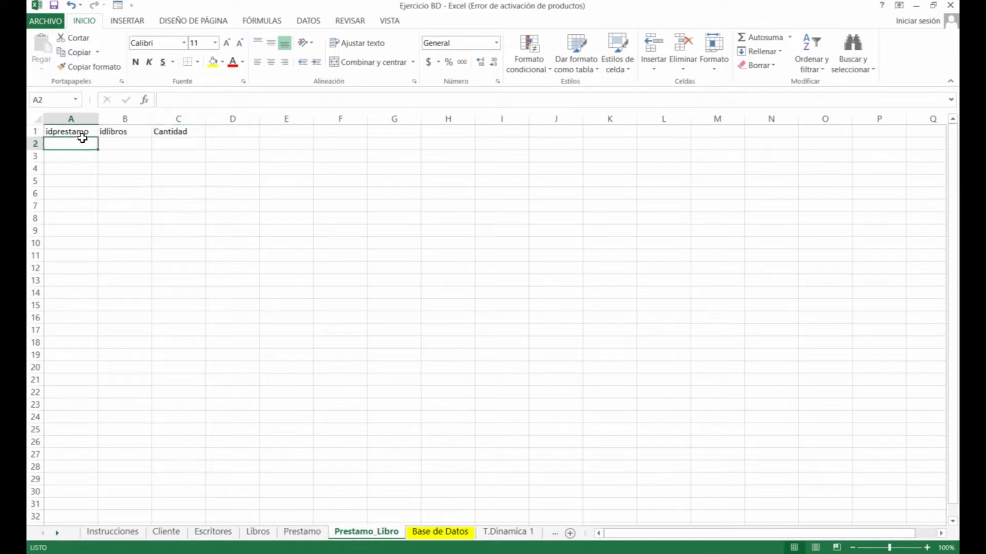
{"action": "left_click", "coordinate": [301, 533]}
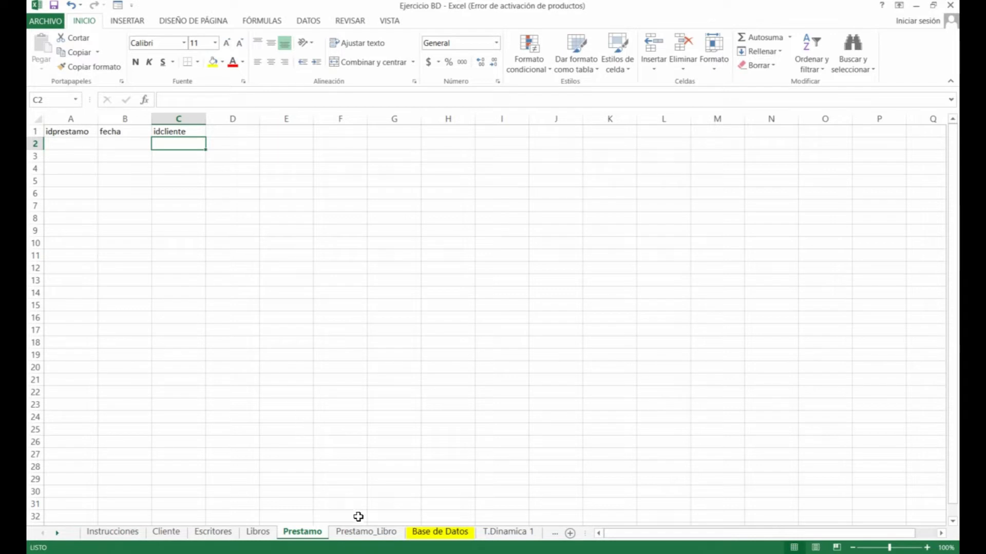
{"action": "left_click", "coordinate": [367, 533]}
{"action": "left_click", "coordinate": [123, 140]}
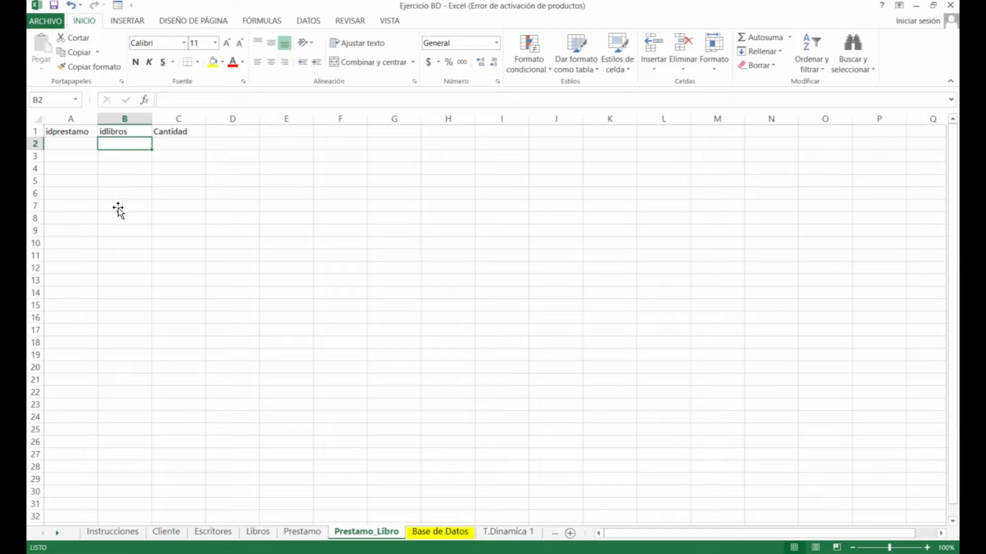
{"action": "left_click", "coordinate": [177, 145]}
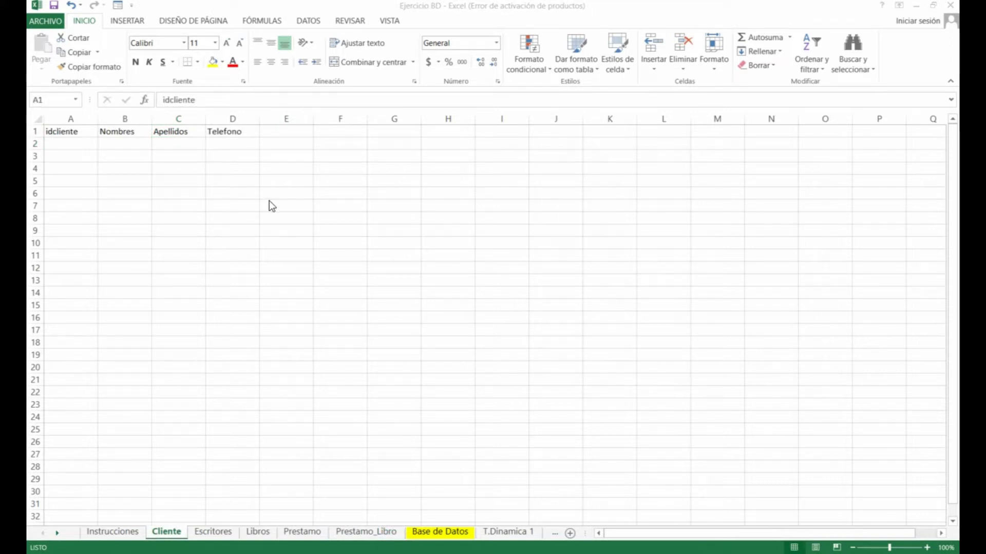
{"action": "left_click", "coordinate": [212, 532]}
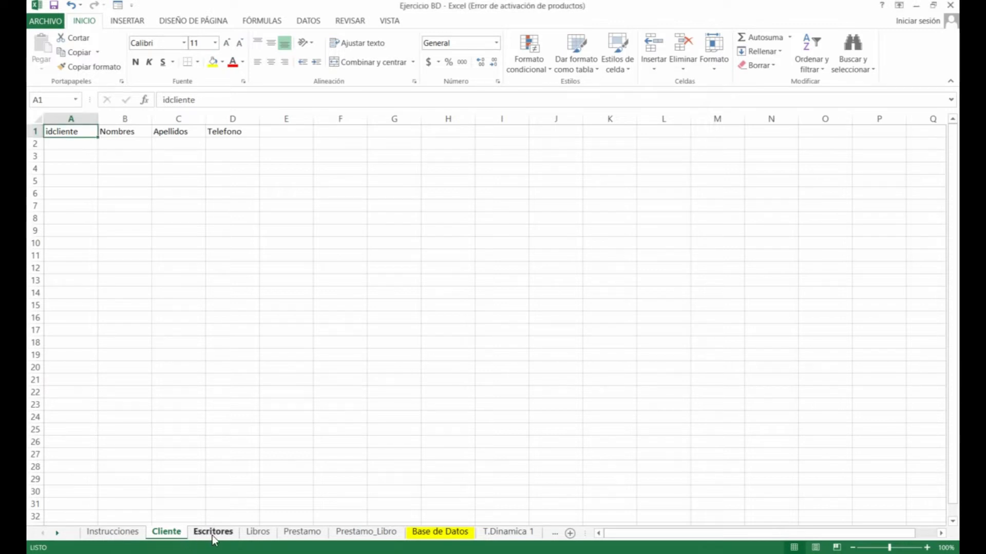
{"action": "left_click", "coordinate": [166, 532]}
Convert Cliente's A1:D2 into a table with headers and name it 'Cliente'
{"action": "left_click_drag", "start_coordinate": [72, 132], "coordinate": [218, 143]}
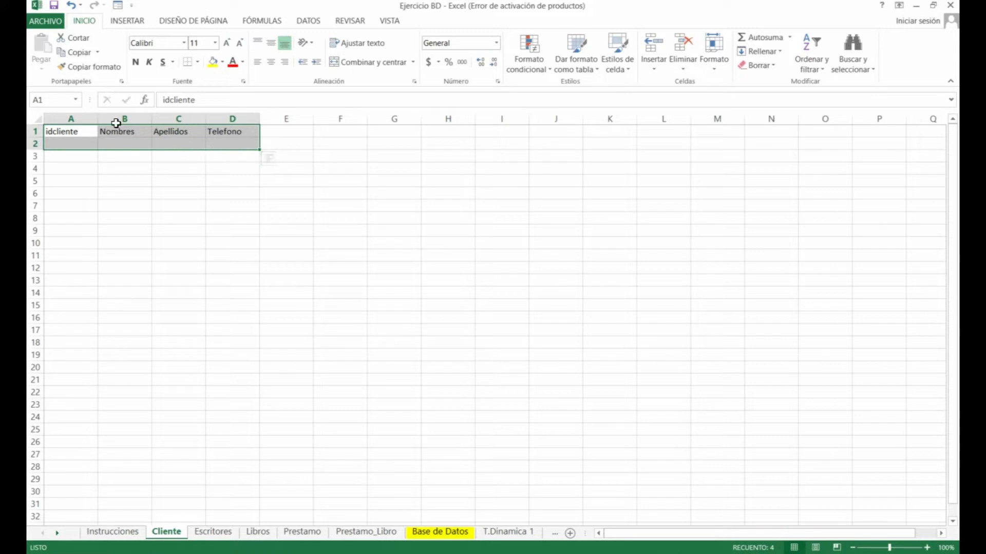
{"action": "left_click", "coordinate": [136, 23]}
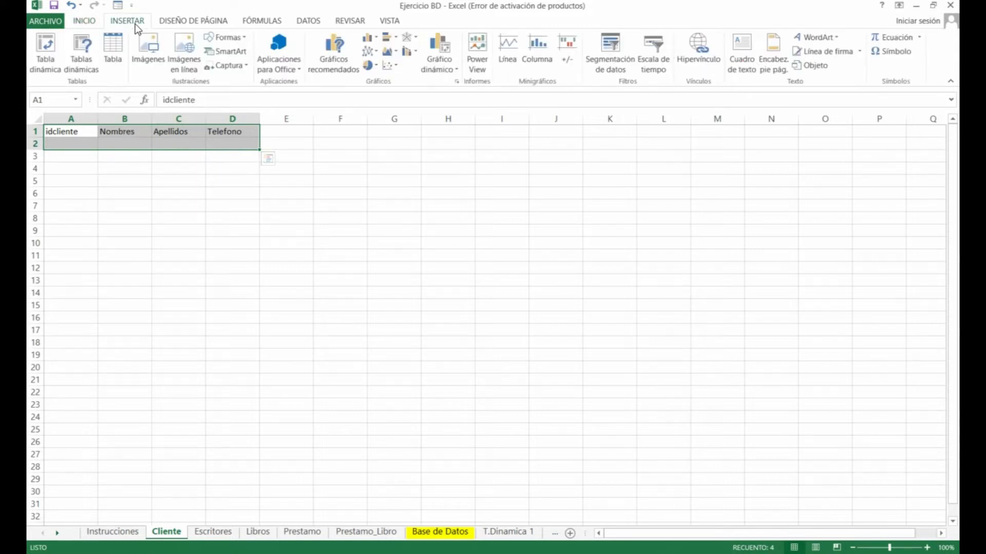
{"action": "left_click", "coordinate": [114, 51]}
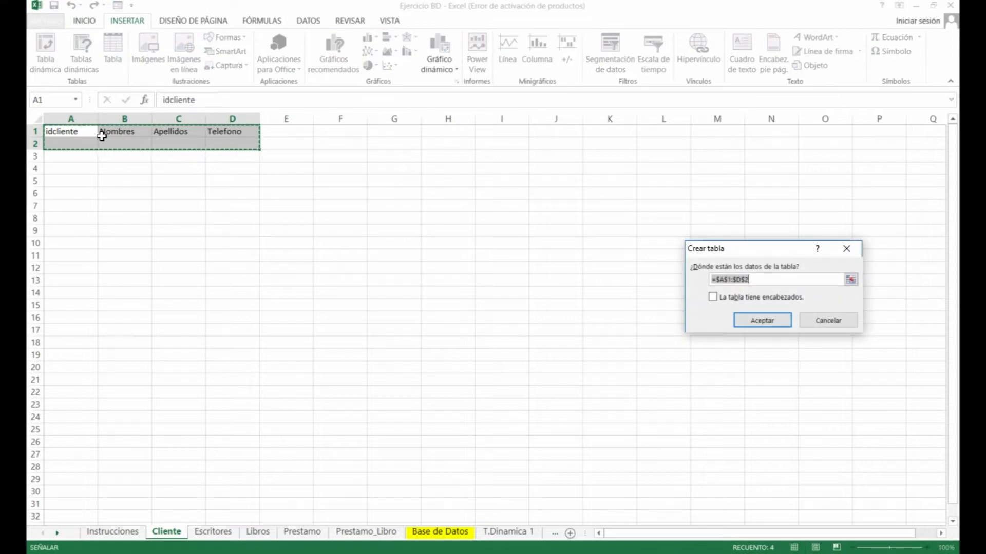
{"action": "left_click", "coordinate": [712, 298]}
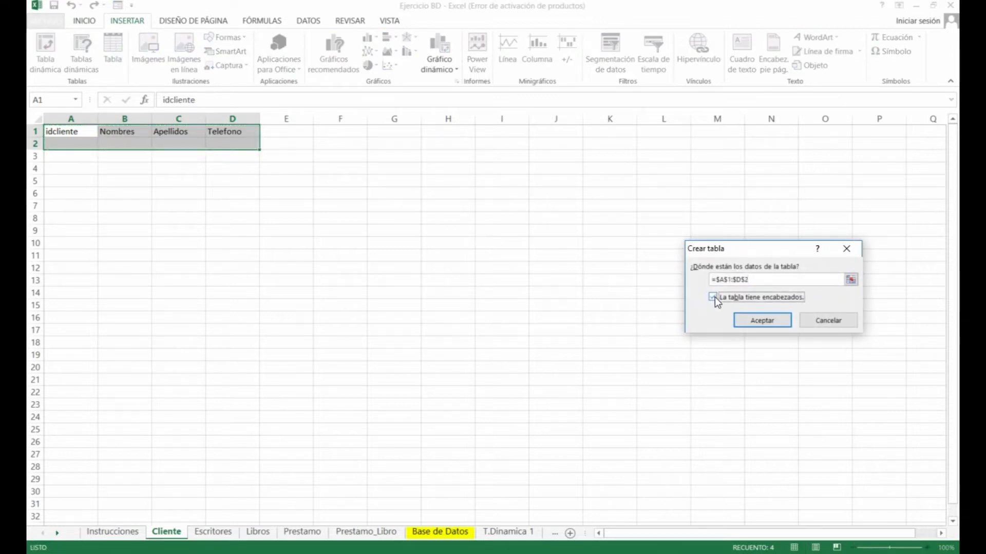
{"action": "left_click", "coordinate": [762, 321]}
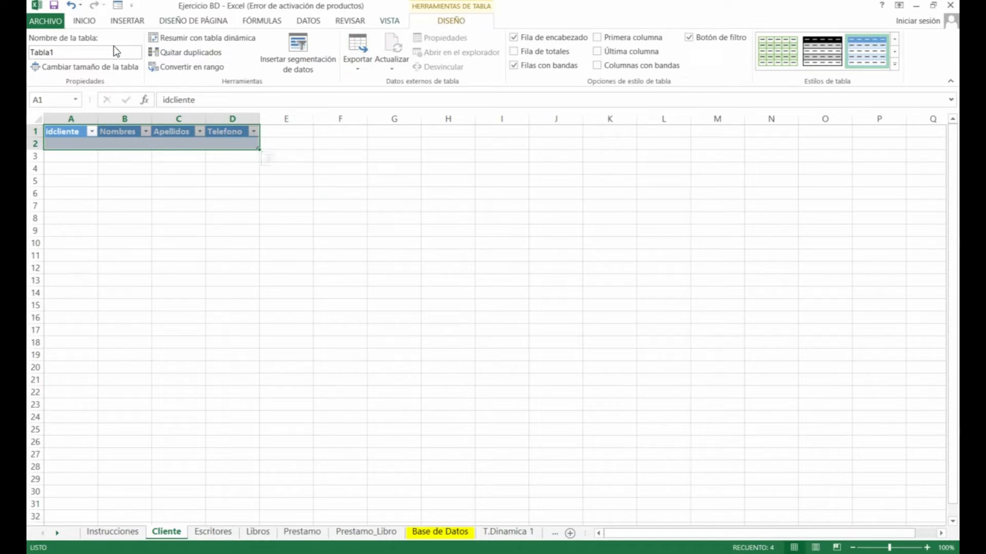
{"action": "left_click", "coordinate": [73, 53]}
{"action": "type", "text": "Cliente"}
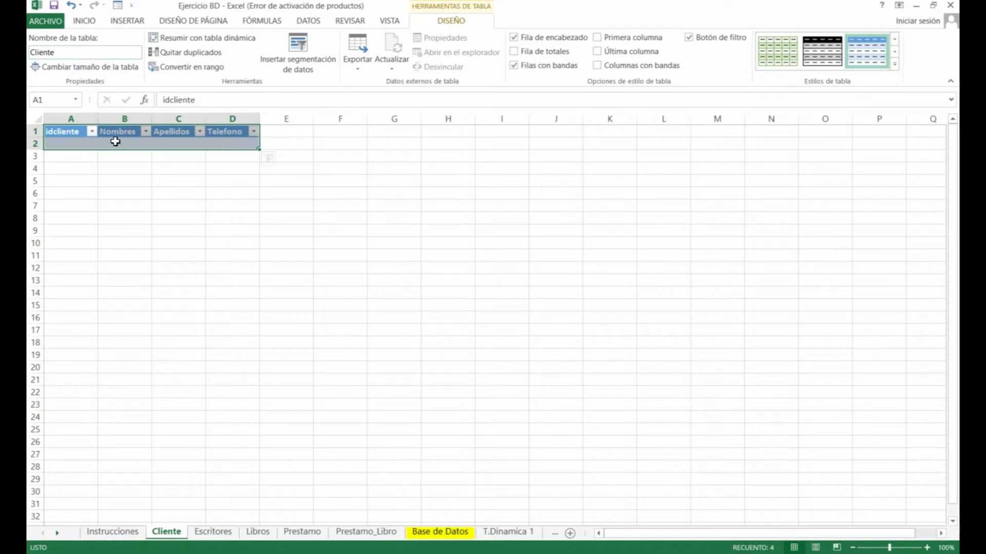
{"action": "left_click", "coordinate": [90, 140]}
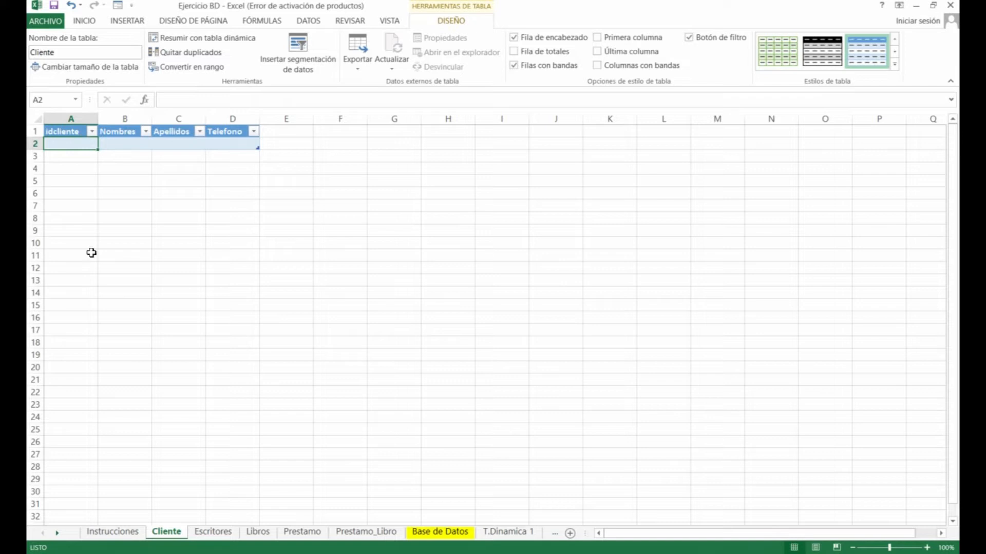
{"action": "left_click", "coordinate": [211, 531]}
Make Escritores' A1:C2 a table with headers named 'Escritor'
{"action": "left_click_drag", "start_coordinate": [73, 133], "coordinate": [195, 142]}
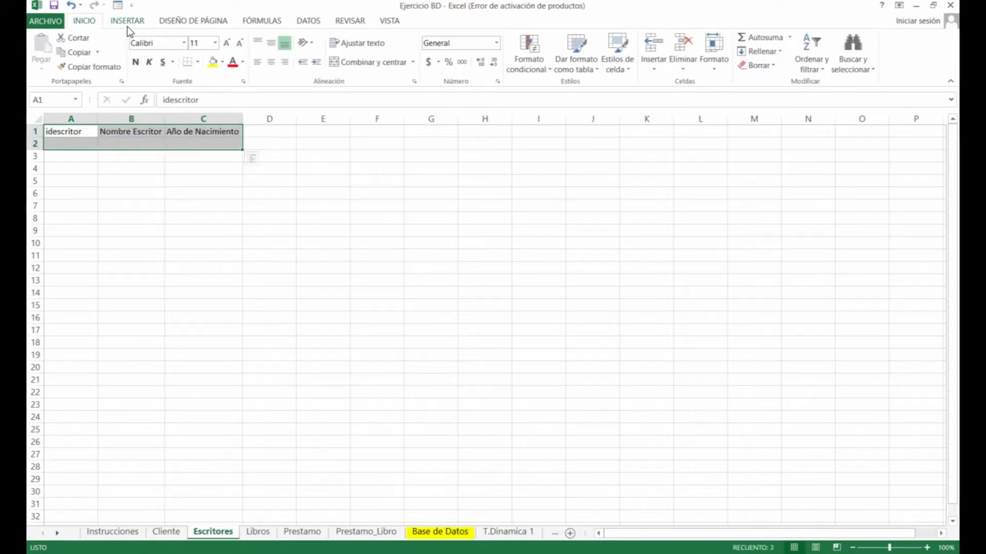
{"action": "left_click", "coordinate": [127, 20]}
{"action": "left_click", "coordinate": [113, 50]}
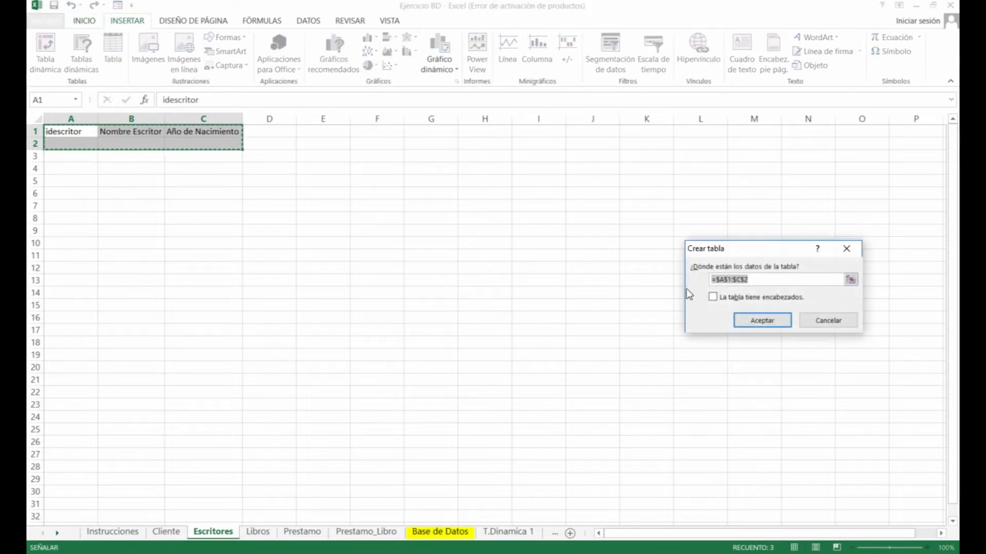
{"action": "left_click", "coordinate": [714, 297]}
{"action": "left_click", "coordinate": [758, 320]}
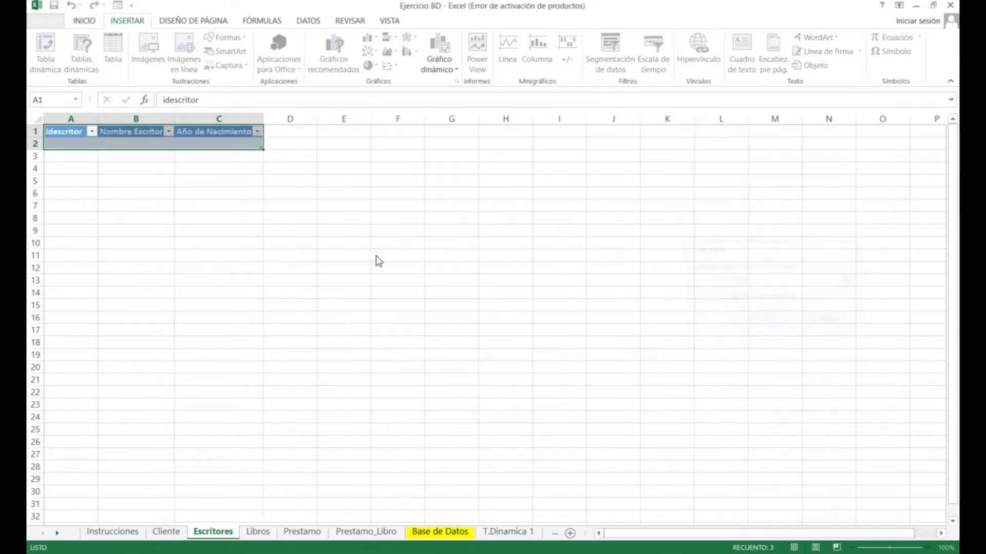
{"action": "left_click", "coordinate": [79, 52]}
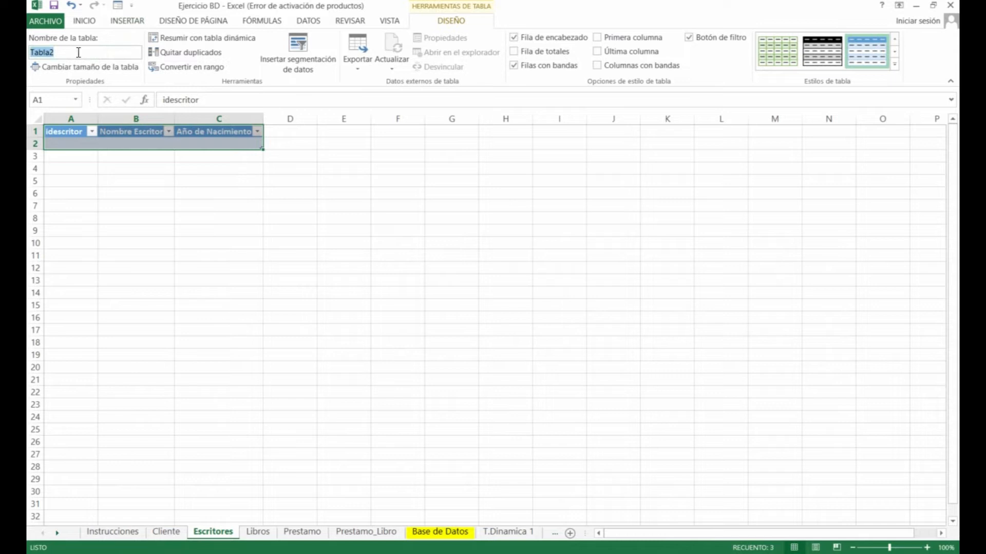
{"action": "type", "text": "Escritores"}
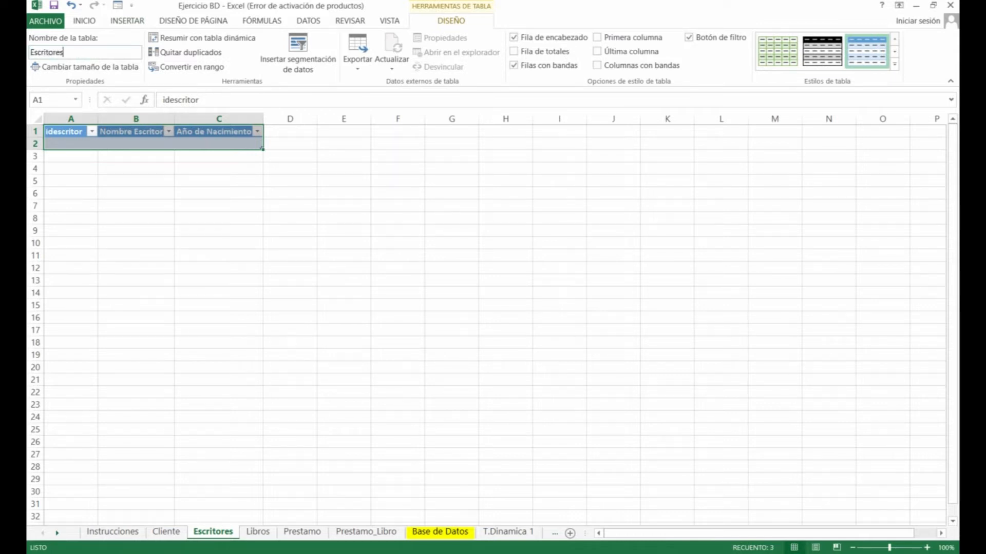
Make Libros' A1:D2 a table with headers named 'Libros'
{"action": "left_click", "coordinate": [259, 532]}
{"action": "left_click_drag", "start_coordinate": [75, 132], "coordinate": [239, 144]}
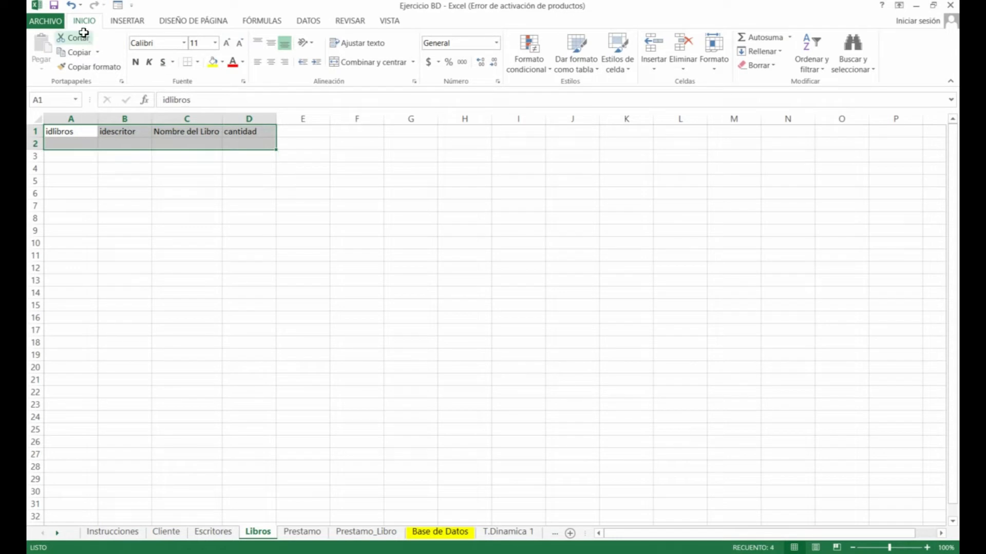
{"action": "left_click", "coordinate": [136, 23]}
{"action": "left_click", "coordinate": [113, 50]}
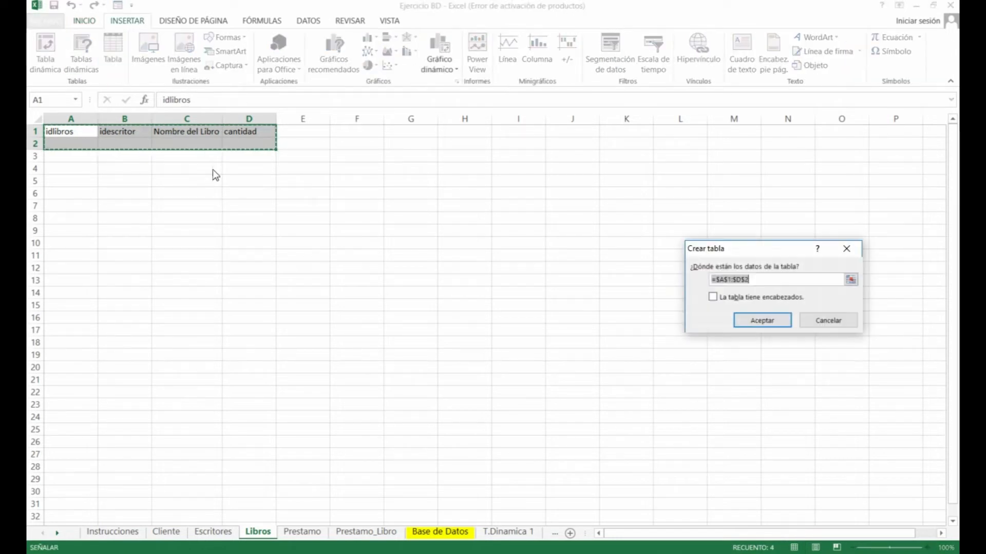
{"action": "left_click", "coordinate": [713, 297]}
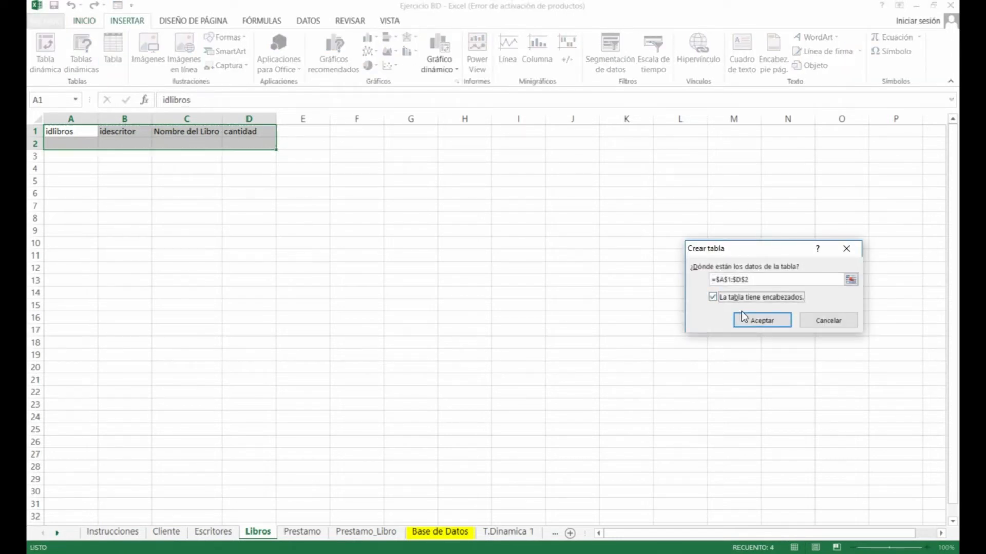
{"action": "left_click", "coordinate": [755, 319]}
{"action": "left_click", "coordinate": [88, 54]}
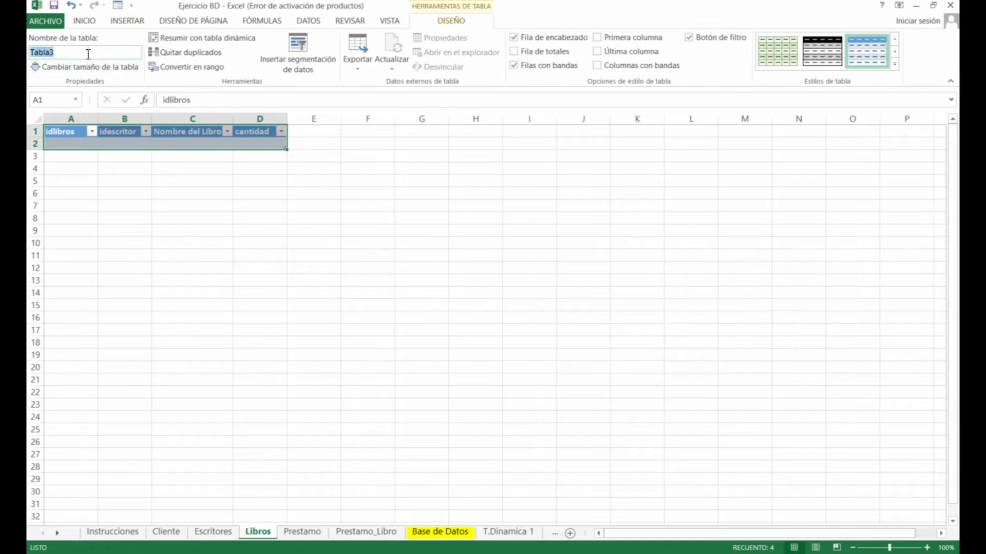
{"action": "type", "text": "Libros"}
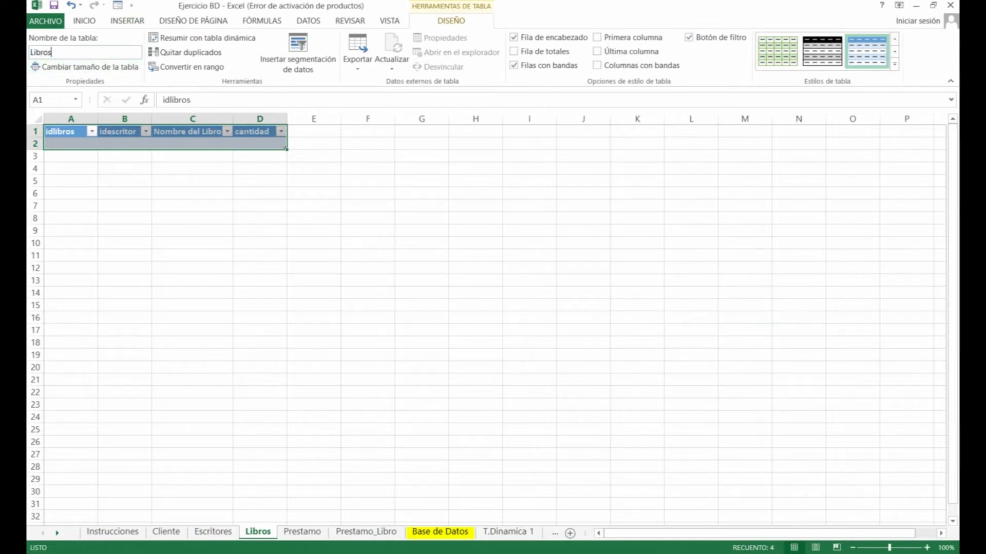
Turn the Prestamo sheet's headers A1:C2 into a table named Prestamo
{"action": "left_click", "coordinate": [303, 531]}
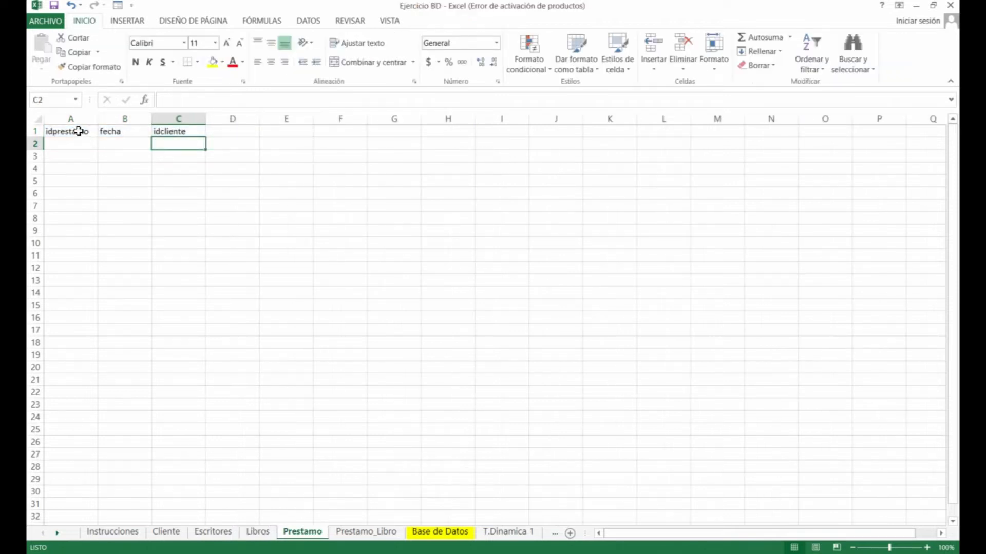
{"action": "left_click_drag", "start_coordinate": [77, 134], "coordinate": [171, 141]}
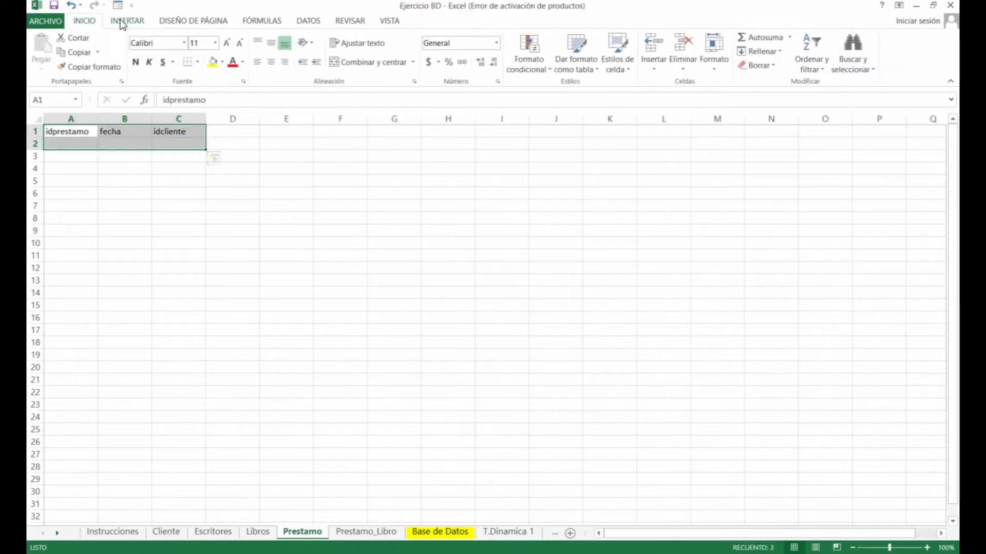
{"action": "left_click", "coordinate": [127, 20]}
{"action": "left_click", "coordinate": [117, 49]}
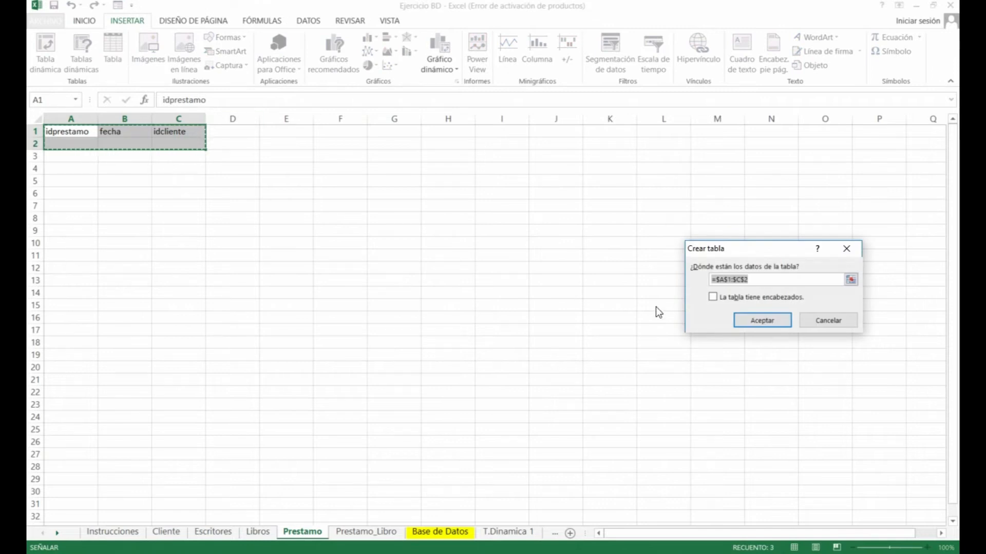
{"action": "left_click", "coordinate": [712, 298]}
{"action": "left_click", "coordinate": [755, 324]}
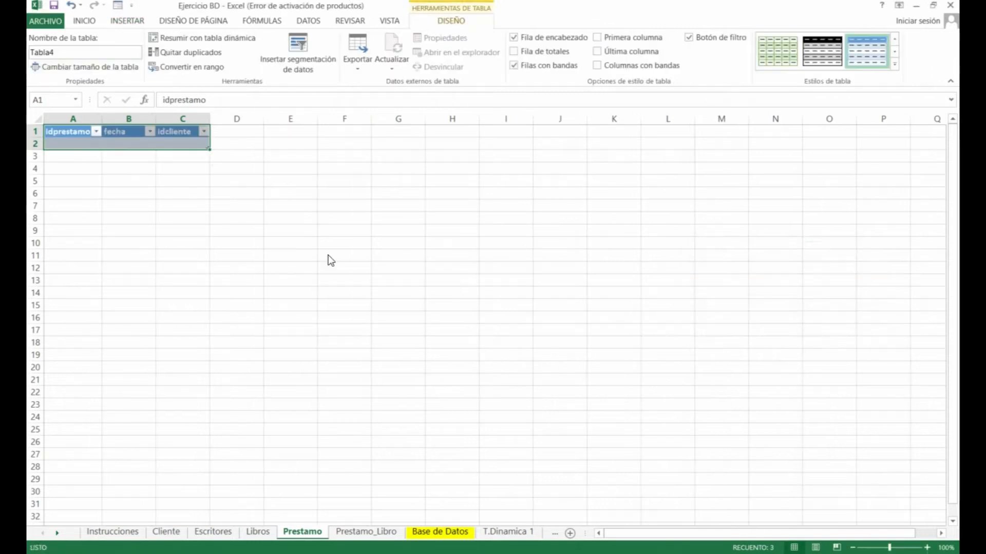
{"action": "left_click", "coordinate": [91, 53]}
{"action": "type", "text": "Presta"}
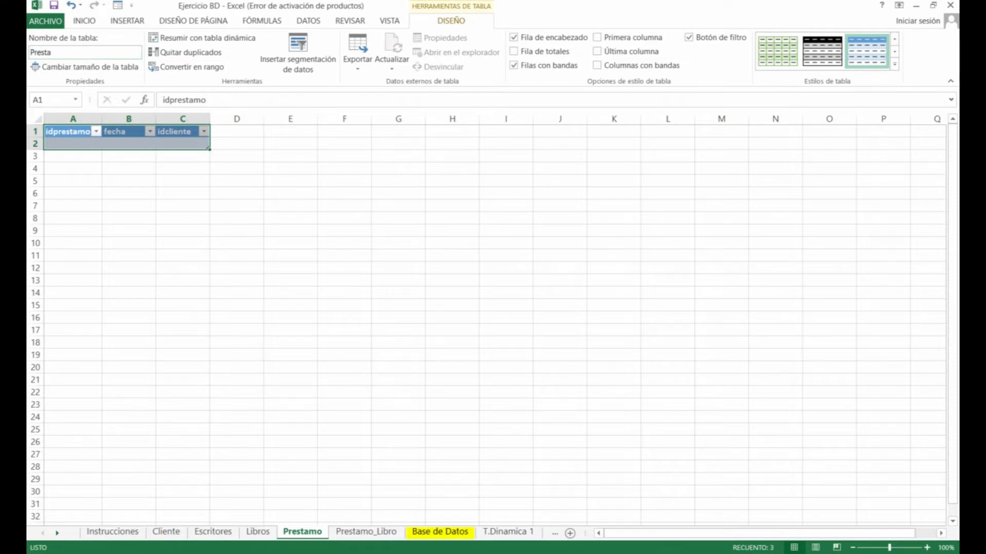
{"action": "type", "text": "mo"}
{"action": "key", "text": "Return"}
{"action": "left_click", "coordinate": [137, 143]}
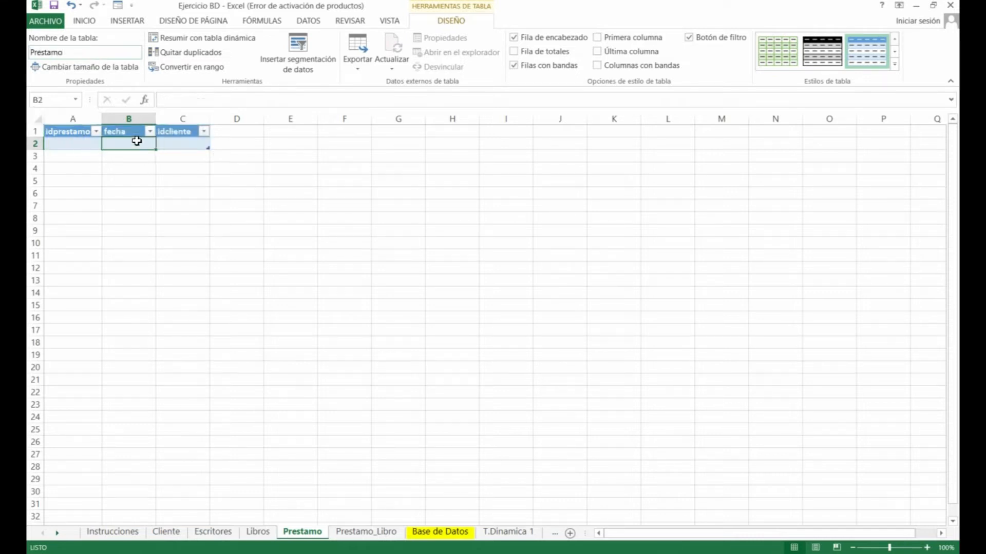
Turn the Prestamo_Libro sheet's headers A1:C2 into a table named Prestamo_Libro
{"action": "left_click", "coordinate": [356, 534]}
{"action": "double_click", "coordinate": [357, 533]}
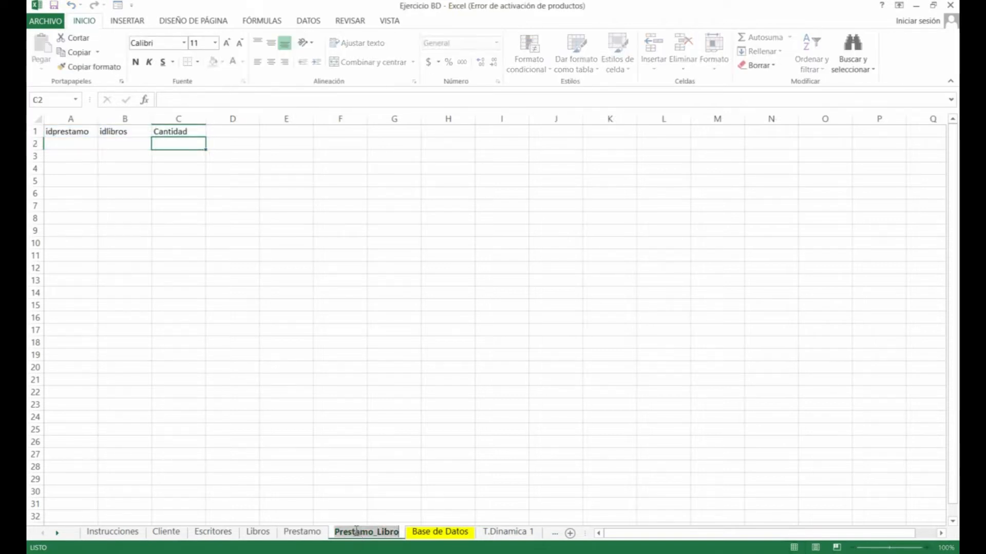
{"action": "left_click", "coordinate": [202, 318]}
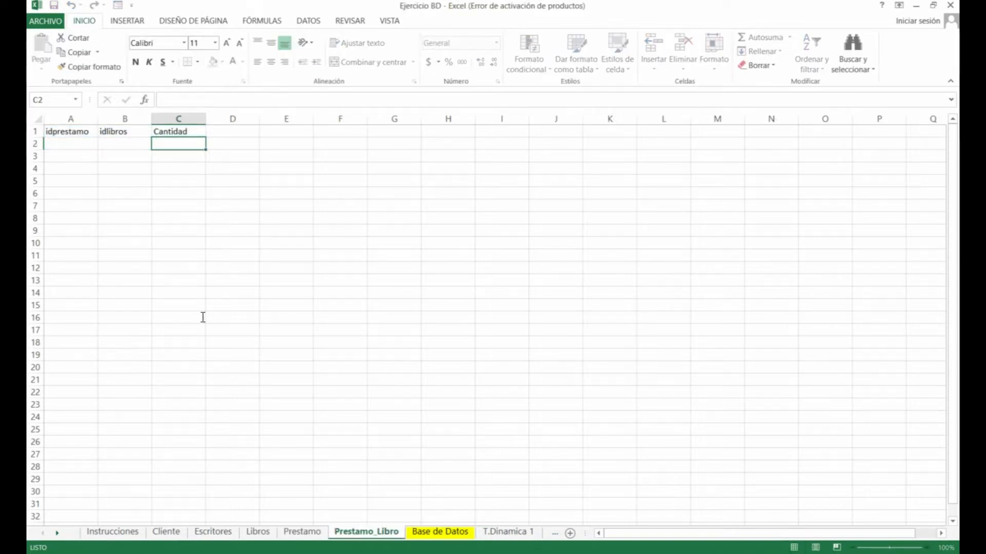
{"action": "left_click_drag", "start_coordinate": [72, 132], "coordinate": [188, 145]}
{"action": "left_click", "coordinate": [135, 26]}
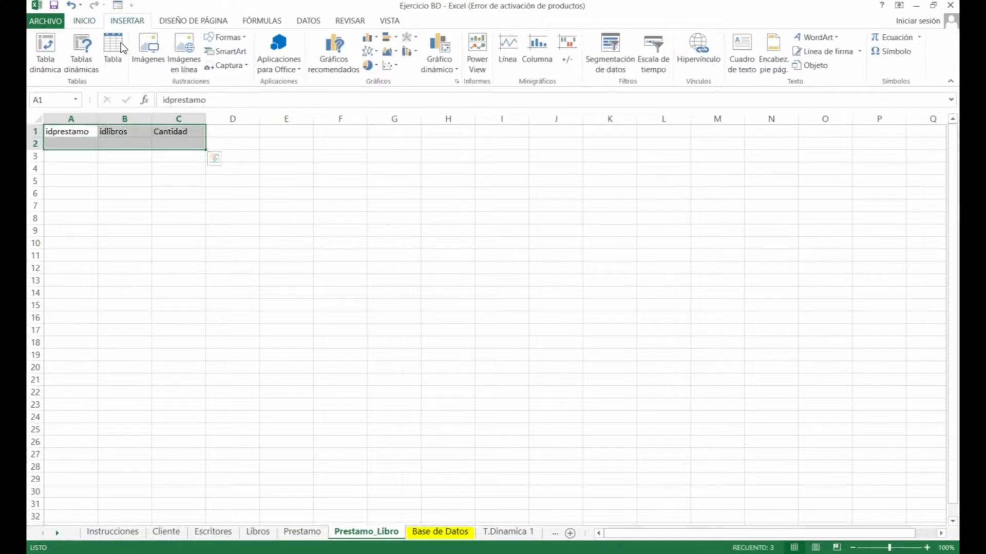
{"action": "left_click", "coordinate": [114, 50]}
{"action": "left_click", "coordinate": [720, 297]}
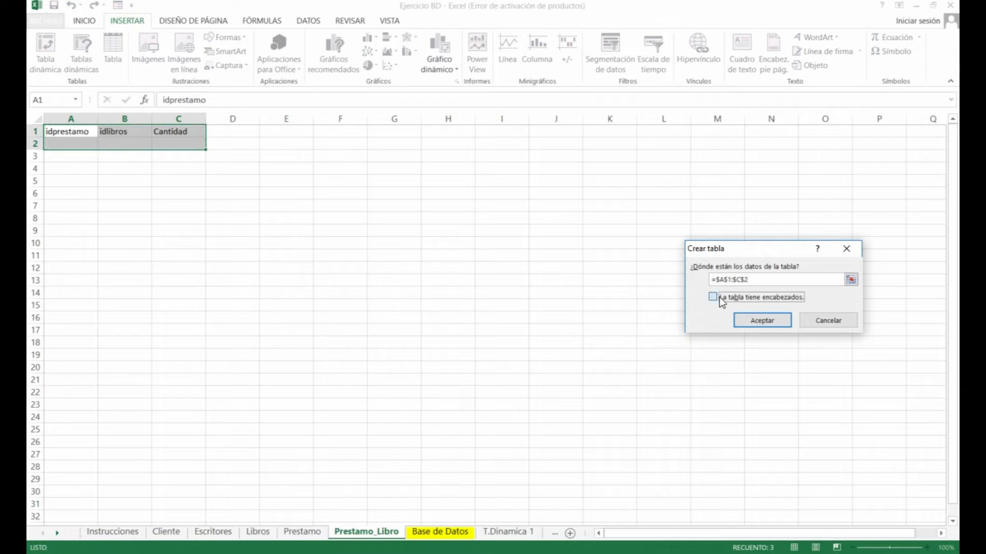
{"action": "left_click", "coordinate": [759, 323]}
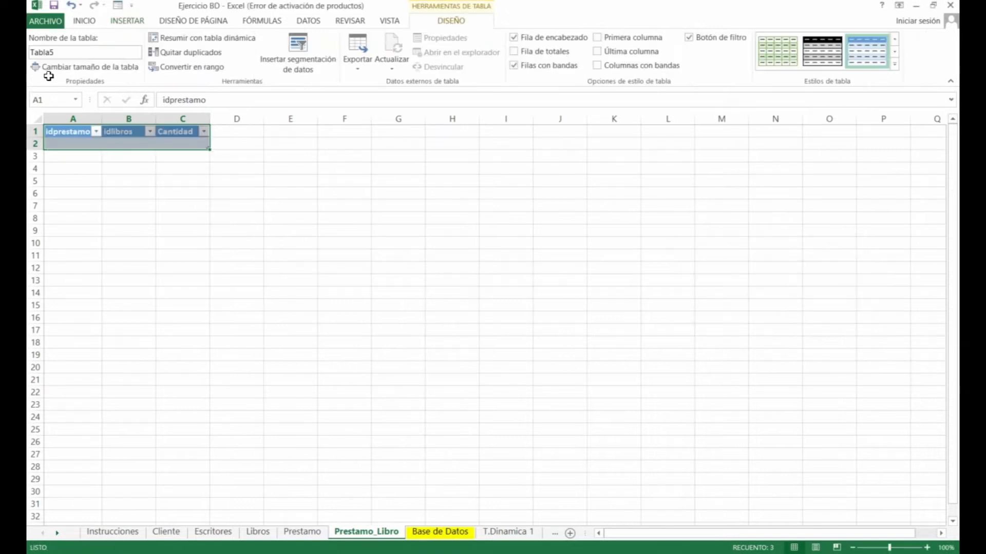
{"action": "left_click", "coordinate": [72, 52]}
{"action": "type", "text": "Prestamo_Libro"}
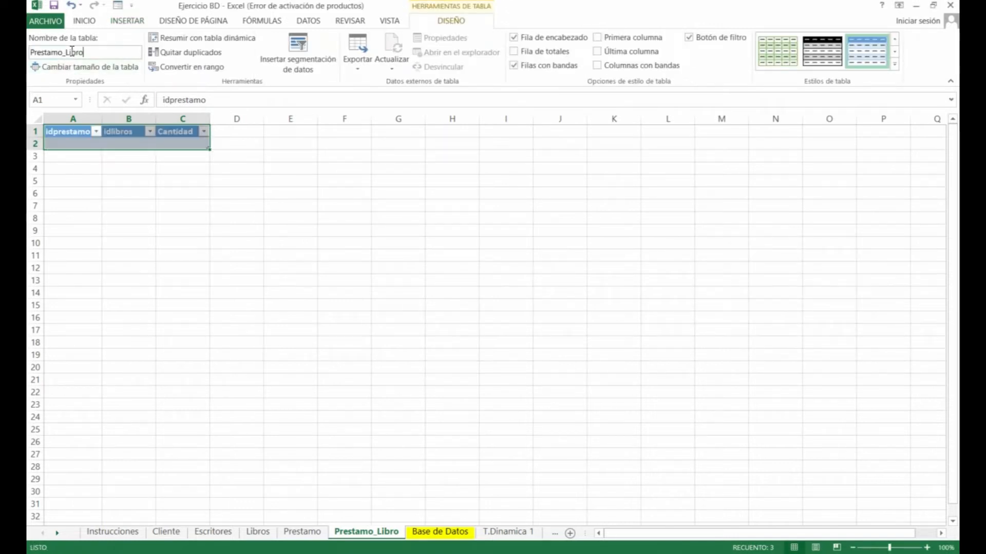
{"action": "key", "text": "Return"}
{"action": "left_click", "coordinate": [76, 145]}
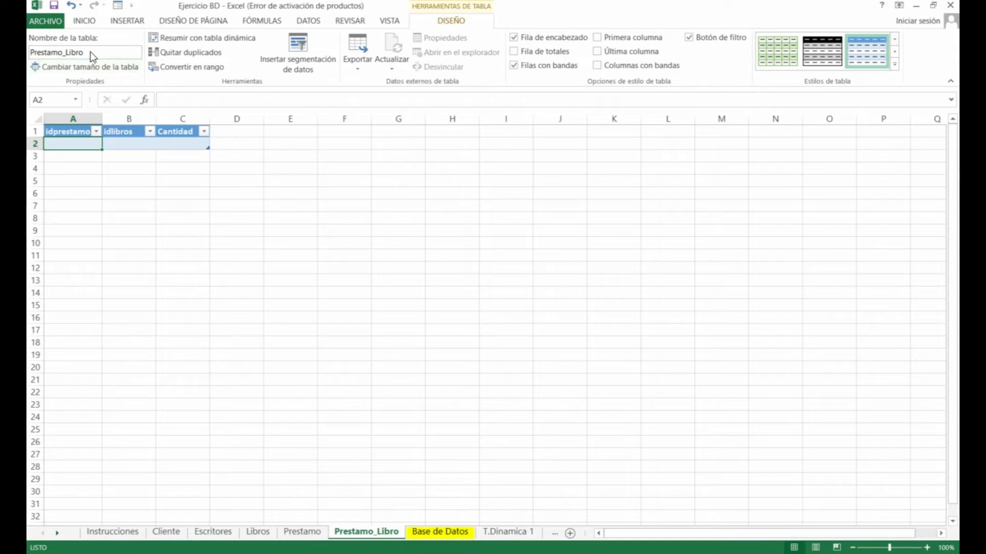
Review the Prestamo, Cliente, Escritores, Libros and Prestamo_Libro tables, ending on Cliente cell A2 under Datos
{"action": "left_click", "coordinate": [302, 532]}
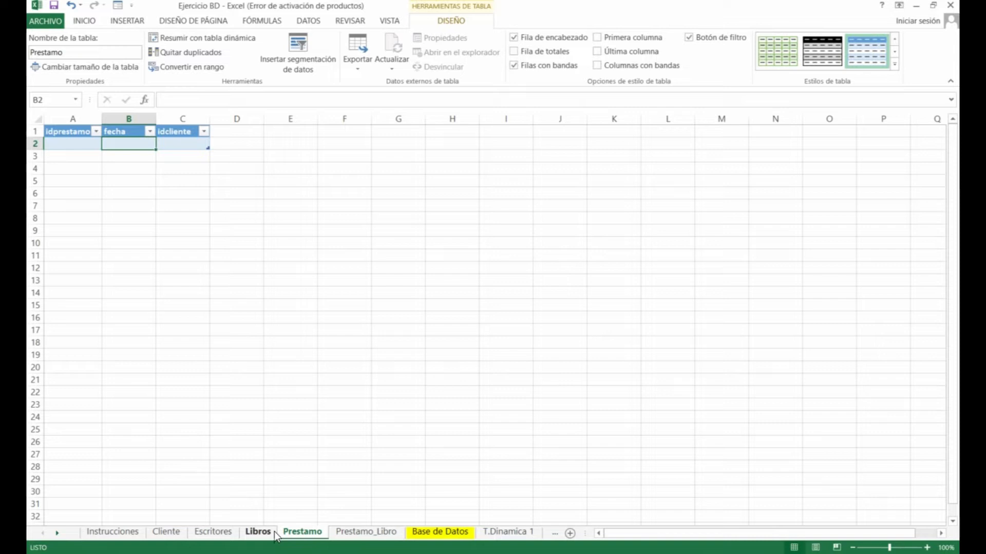
{"action": "left_click", "coordinate": [165, 532]}
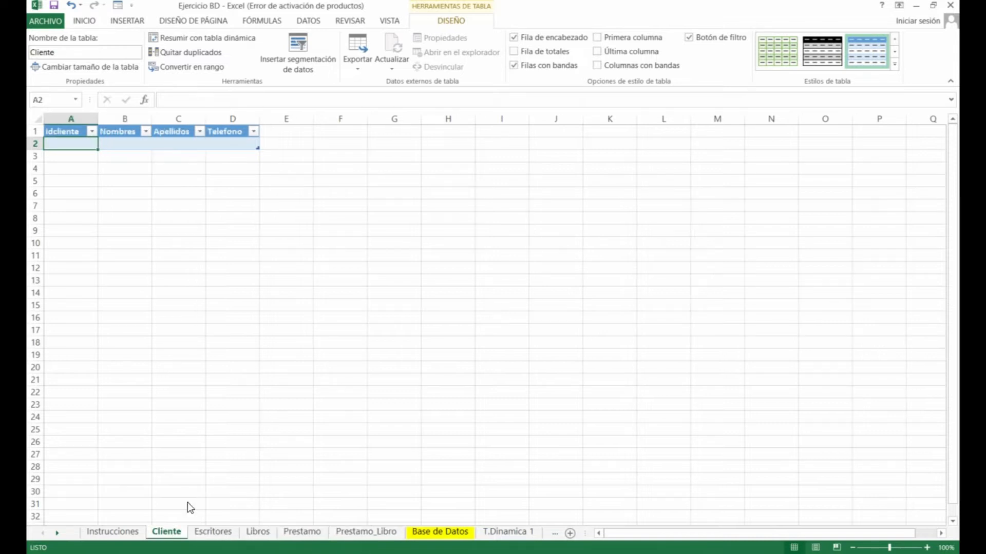
{"action": "left_click", "coordinate": [213, 531]}
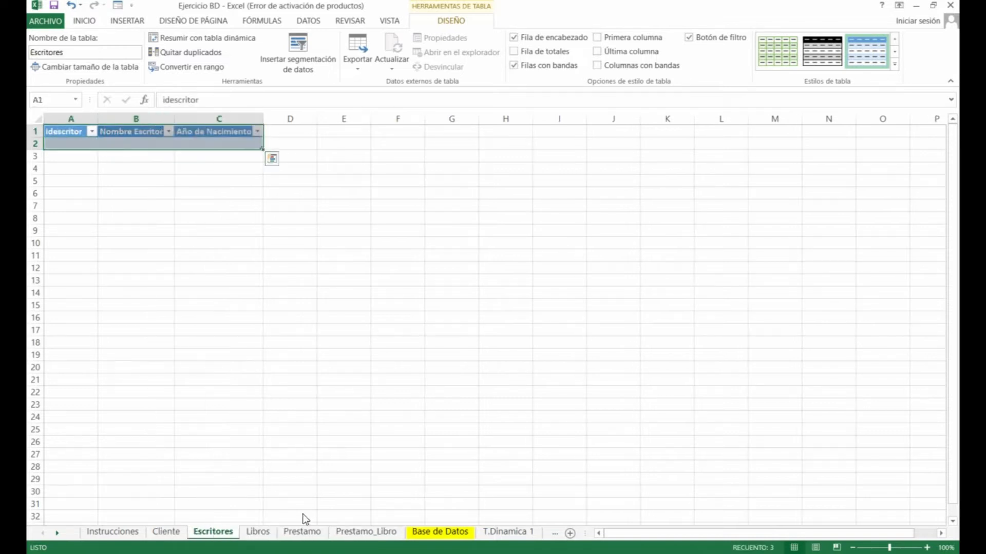
{"action": "left_click", "coordinate": [269, 531]}
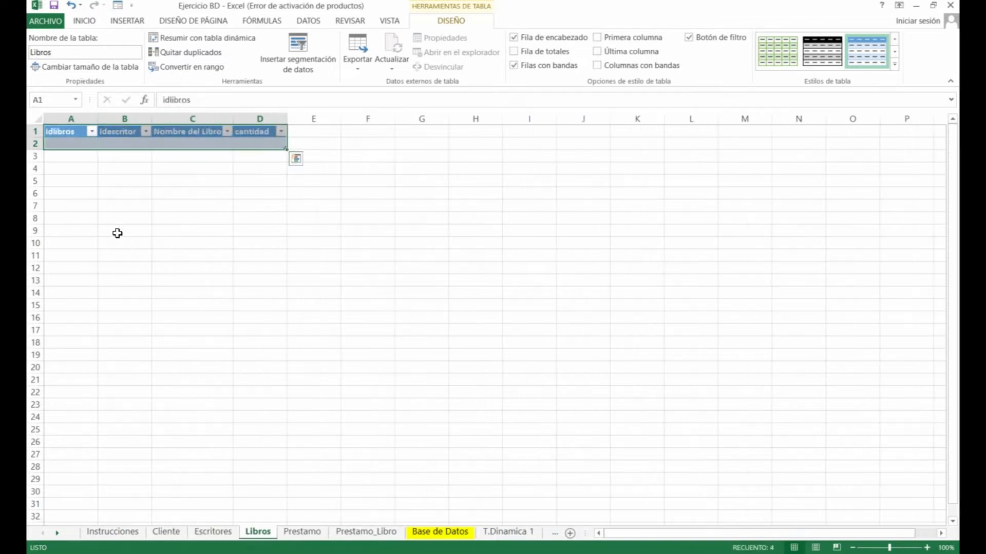
{"action": "left_click", "coordinate": [302, 532]}
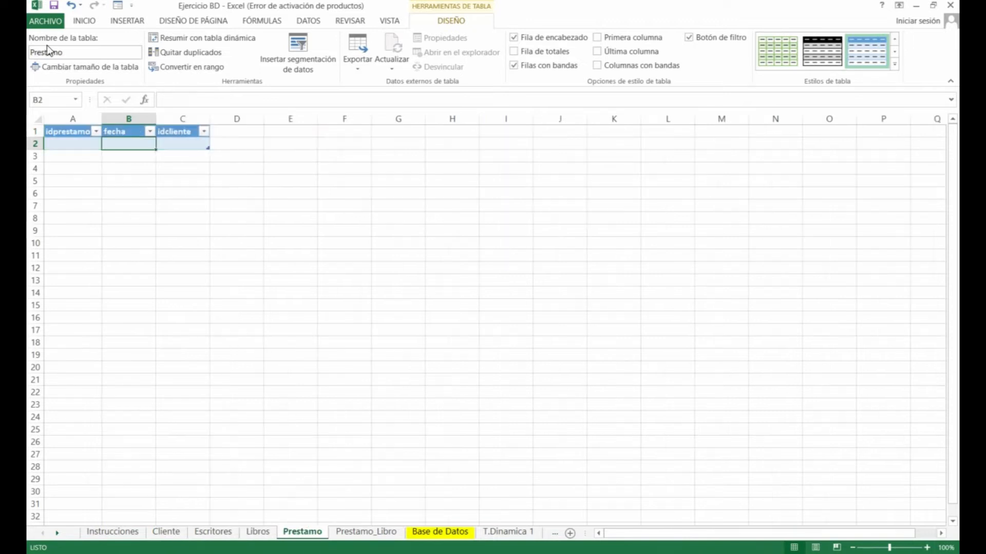
{"action": "left_click", "coordinate": [355, 532]}
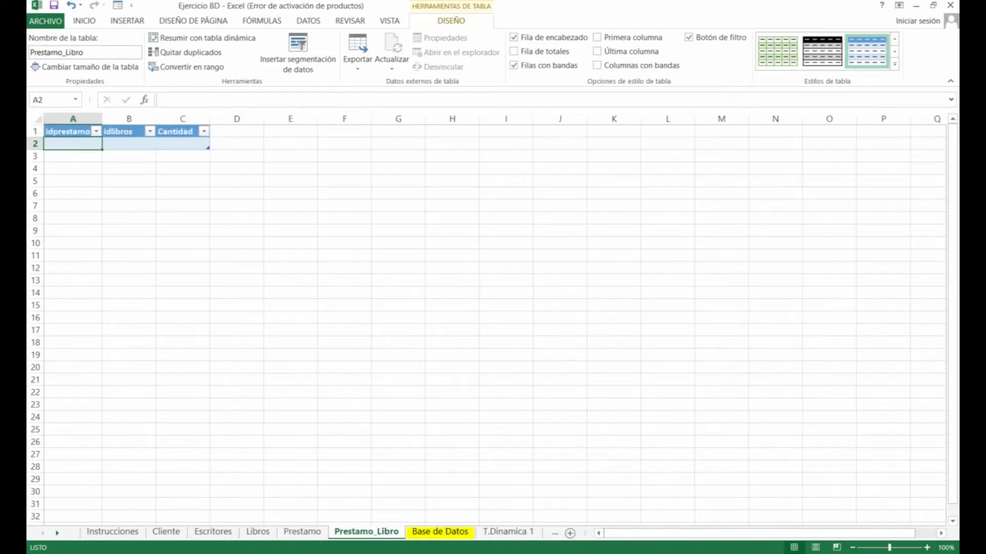
{"action": "left_click", "coordinate": [162, 532]}
{"action": "left_click", "coordinate": [308, 20]}
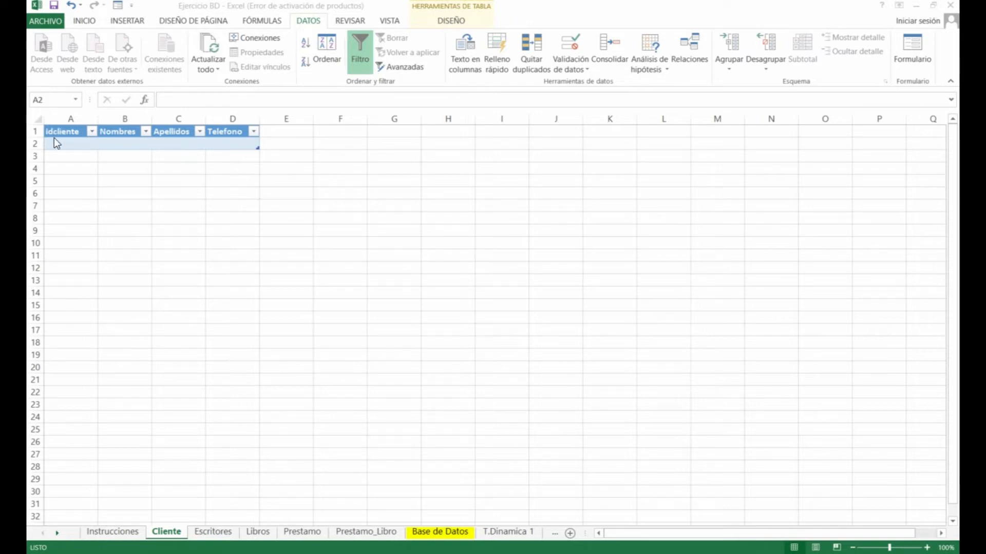
{"action": "left_click", "coordinate": [74, 142]}
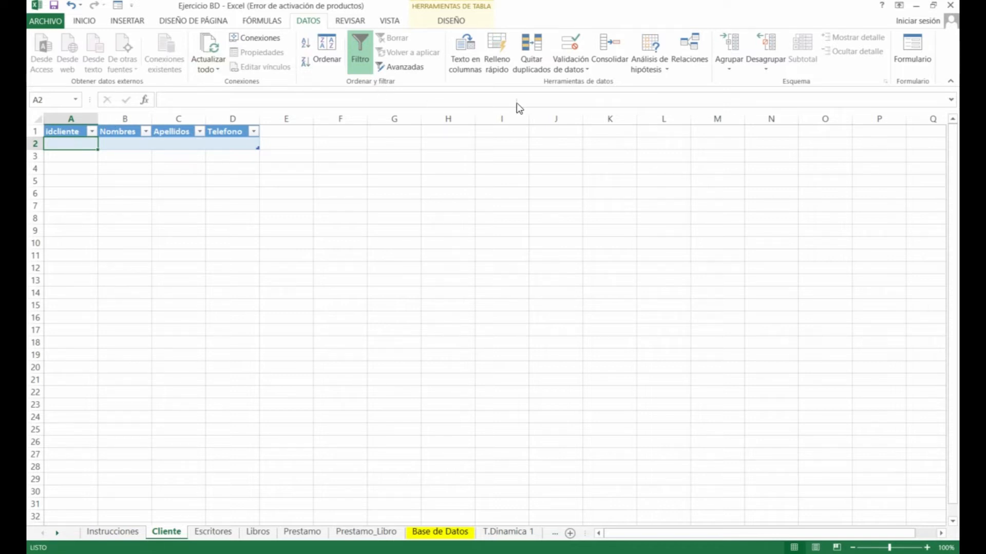
Restrict idcliente cell A2 to whole numbers greater than 0
{"action": "left_click", "coordinate": [564, 60]}
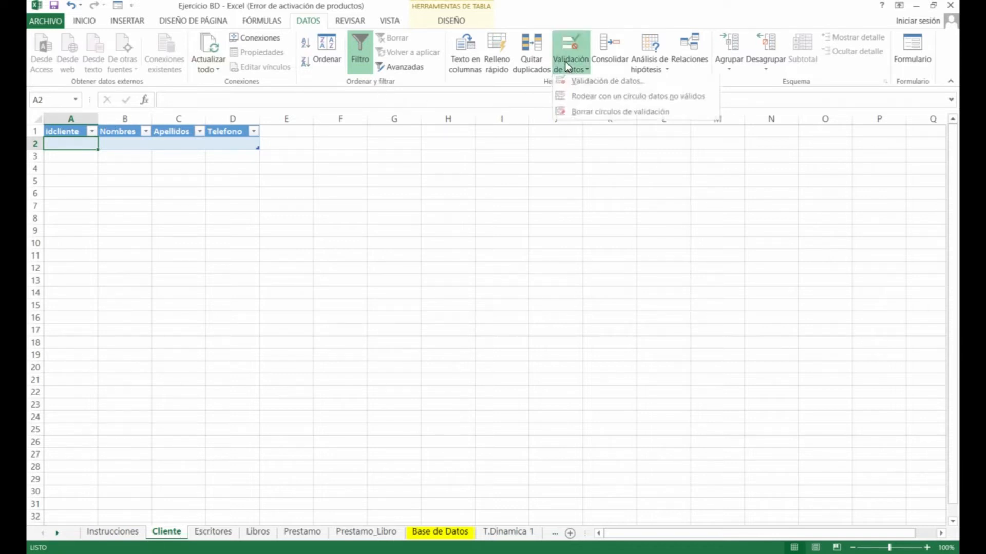
{"action": "left_click", "coordinate": [588, 85]}
{"action": "left_click_drag", "start_coordinate": [707, 194], "coordinate": [419, 160]}
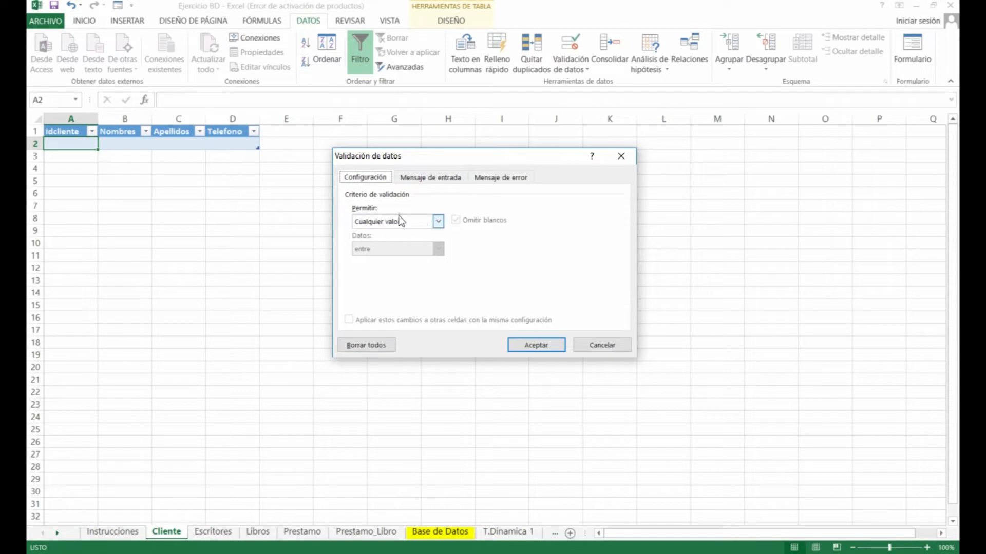
{"action": "left_click", "coordinate": [438, 221]}
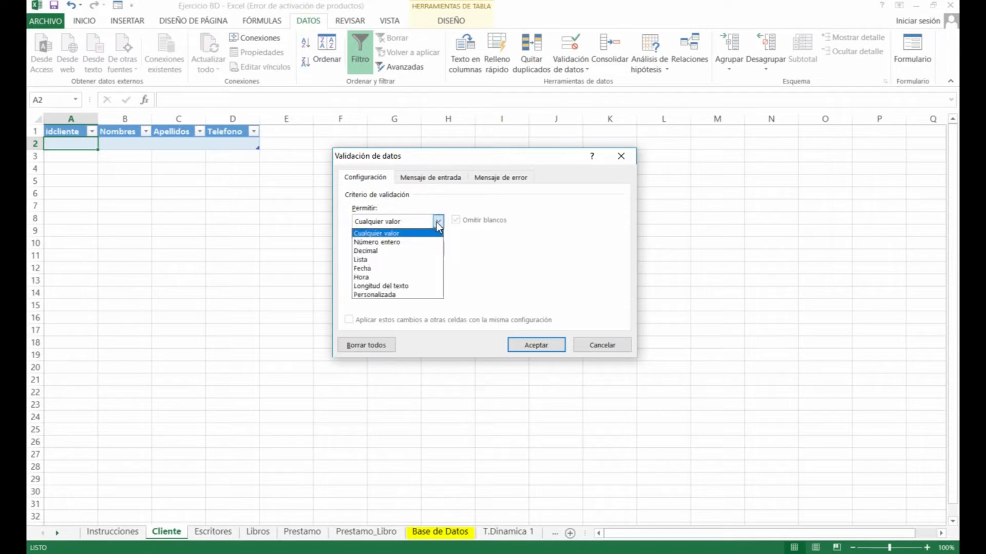
{"action": "left_click", "coordinate": [410, 242]}
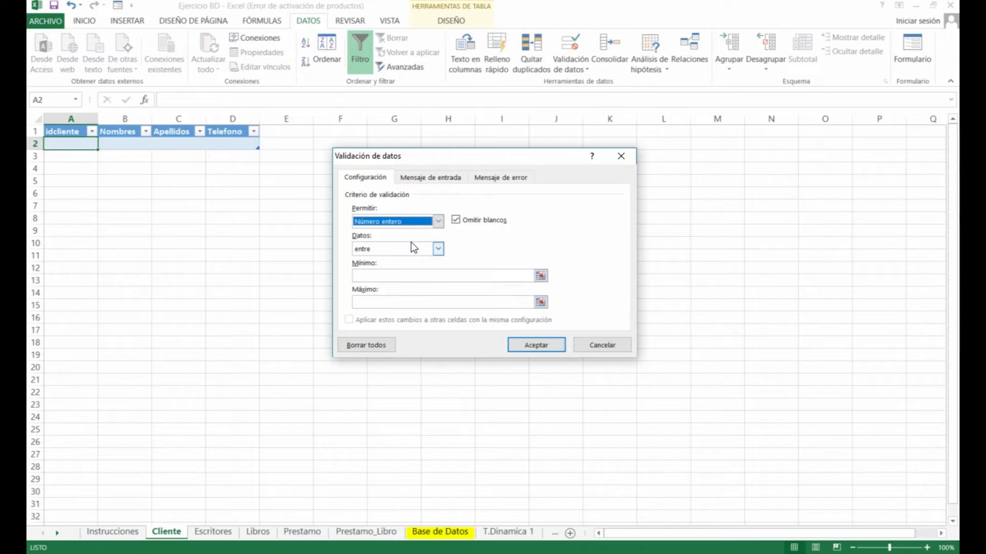
{"action": "left_click", "coordinate": [411, 243]}
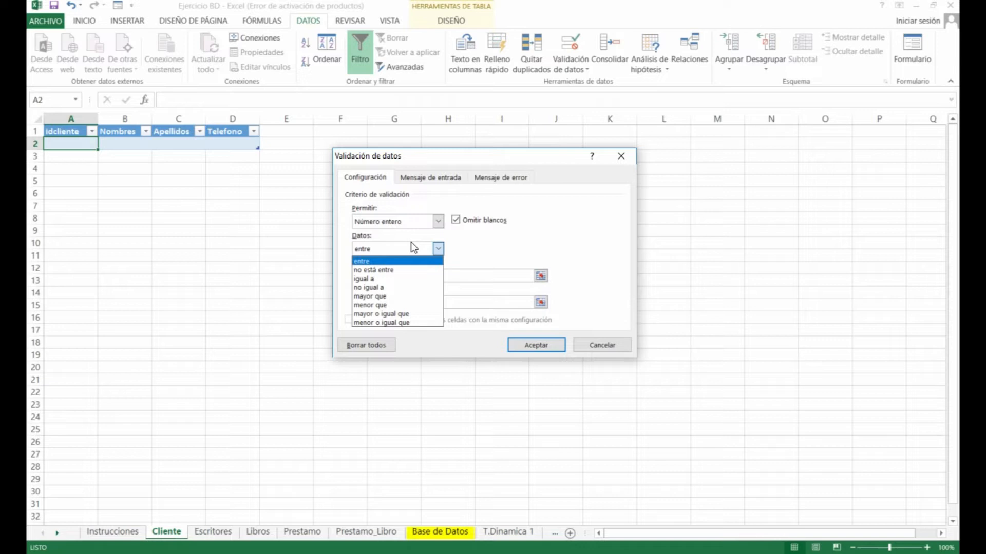
{"action": "left_click", "coordinate": [386, 297]}
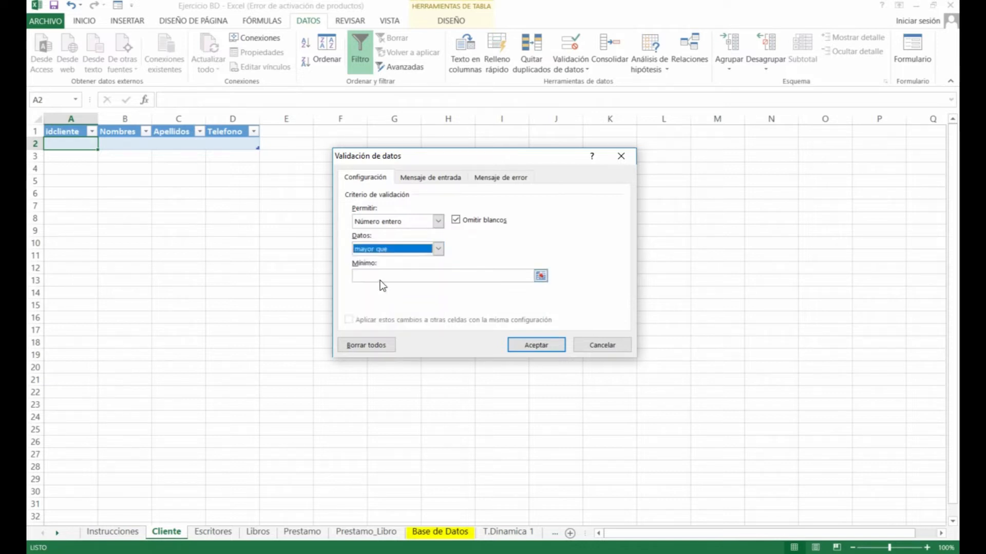
{"action": "left_click", "coordinate": [379, 276]}
{"action": "type", "text": "0"}
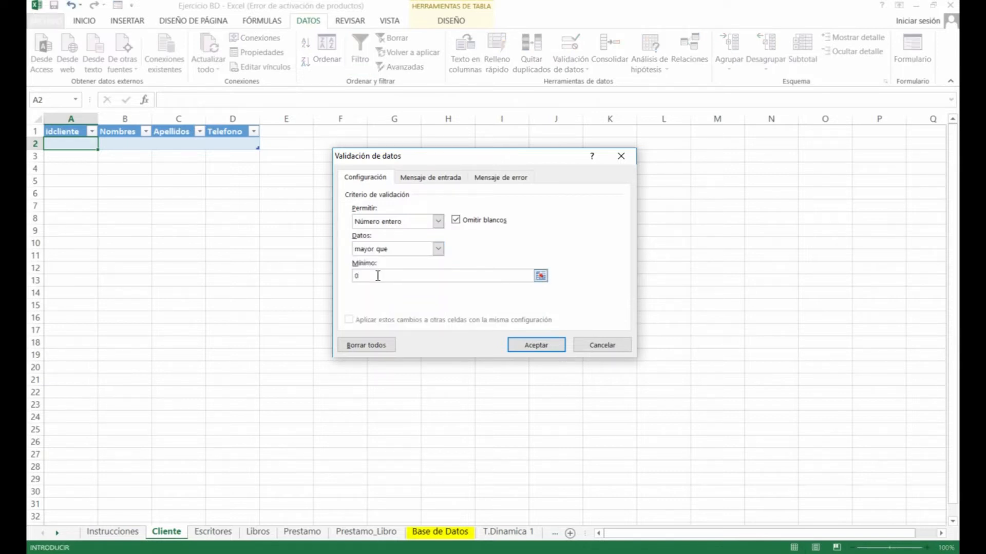
Add a stop alert titled 'Error' reading 'Debe Digitar un numero positivo' and apply the rule
{"action": "left_click", "coordinate": [442, 180]}
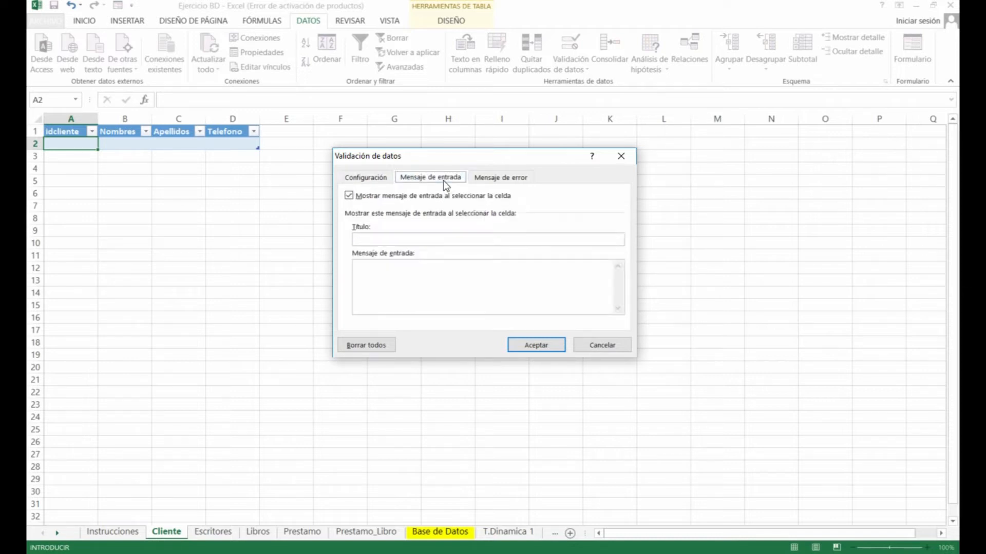
{"action": "left_click", "coordinate": [497, 180]}
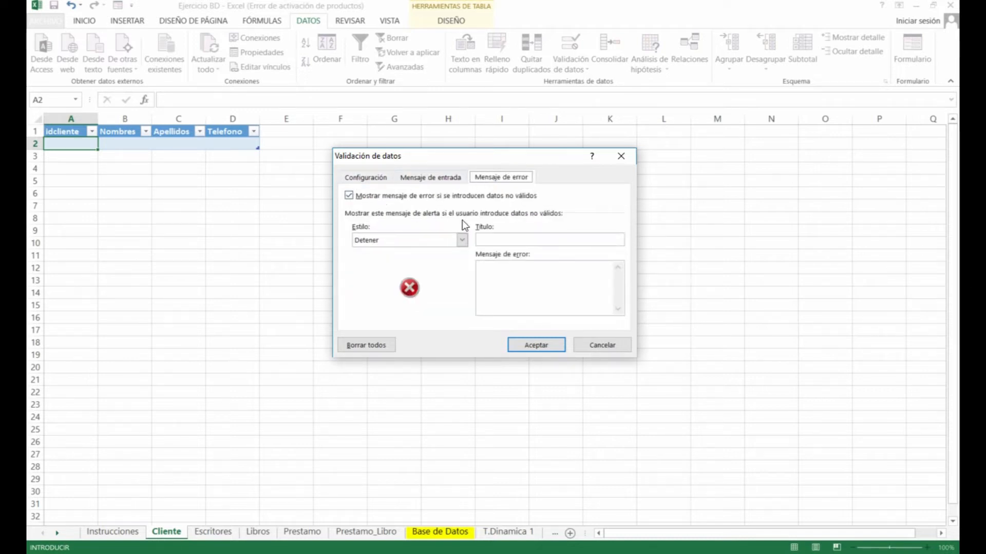
{"action": "left_click", "coordinate": [504, 239]}
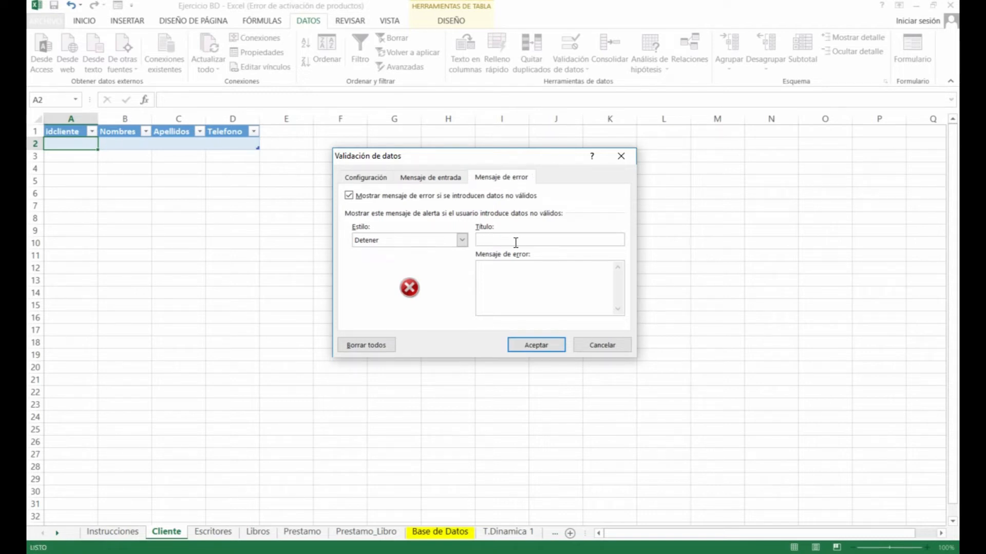
{"action": "type", "text": "Error"}
{"action": "left_click", "coordinate": [516, 276]}
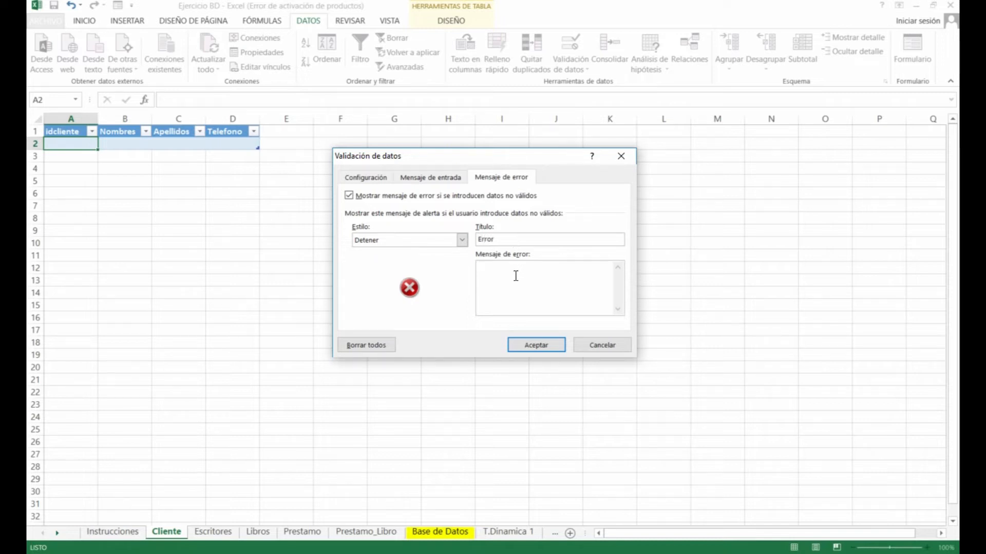
{"action": "type", "text": "Debe Digitar un numero positivo"}
{"action": "left_click", "coordinate": [541, 339]}
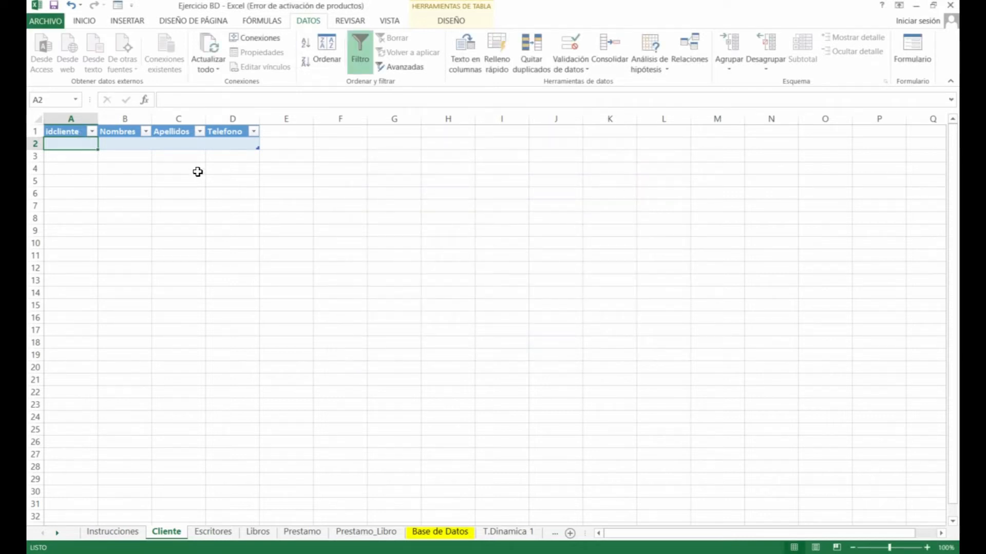
{"action": "type", "text": "-5"}
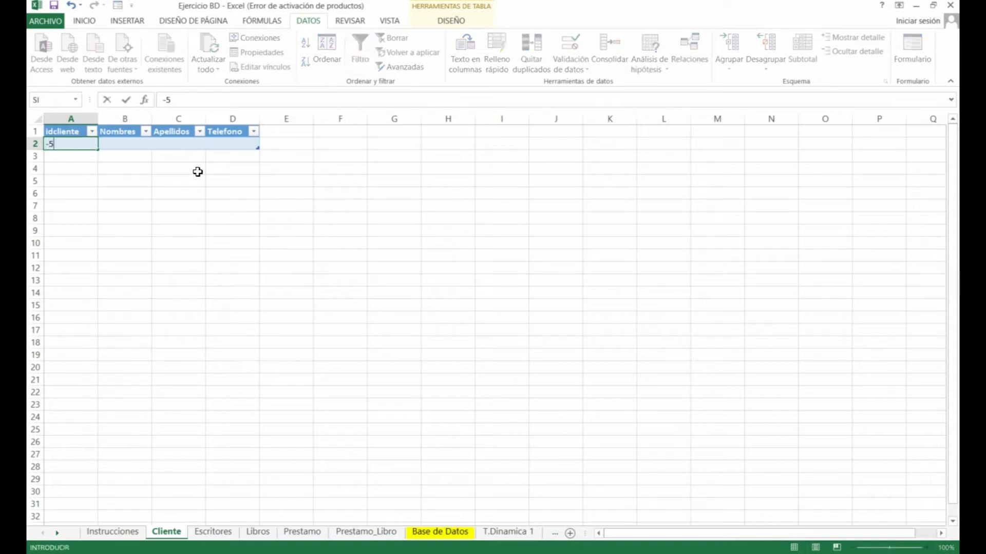
{"action": "key", "text": "Return"}
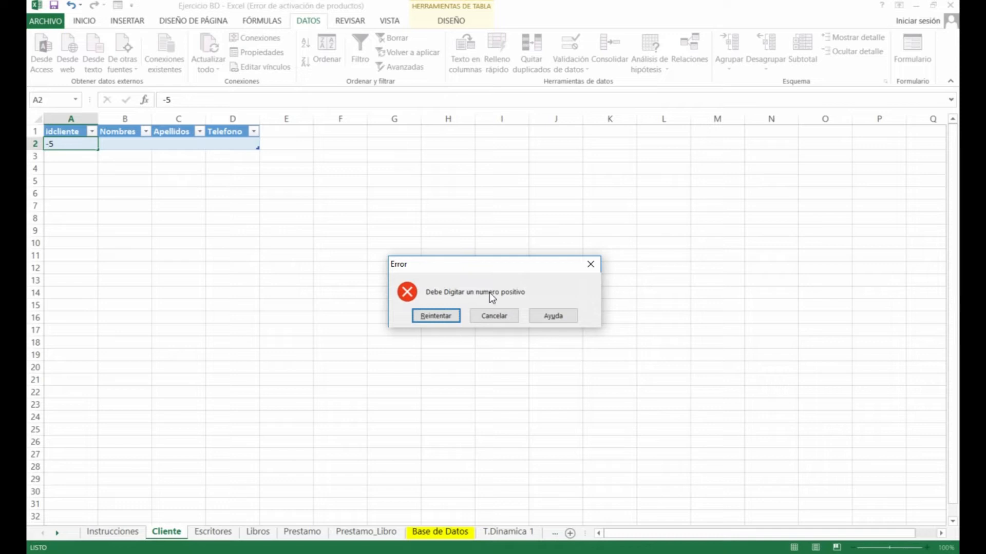
{"action": "left_click", "coordinate": [436, 316]}
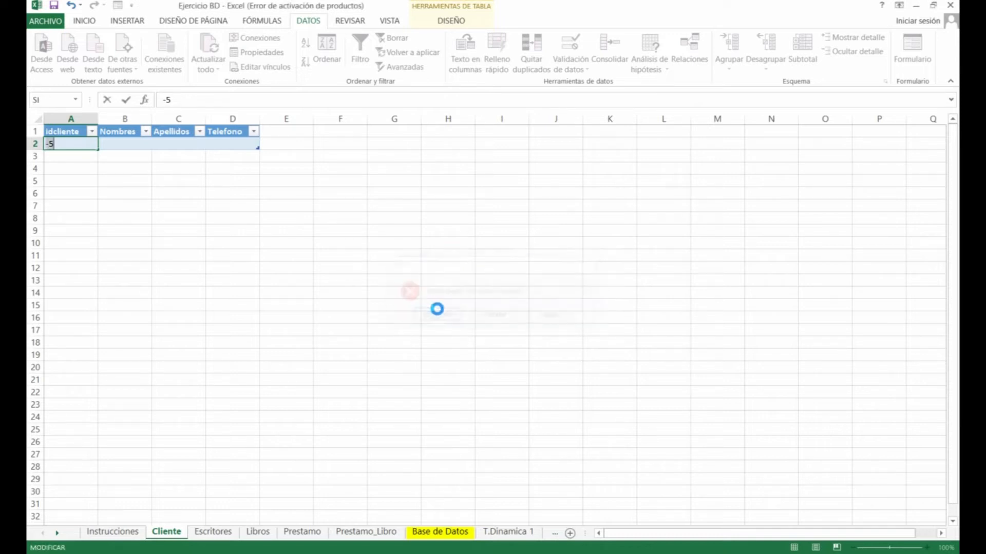
{"action": "type", "text": "fsfsfsf"}
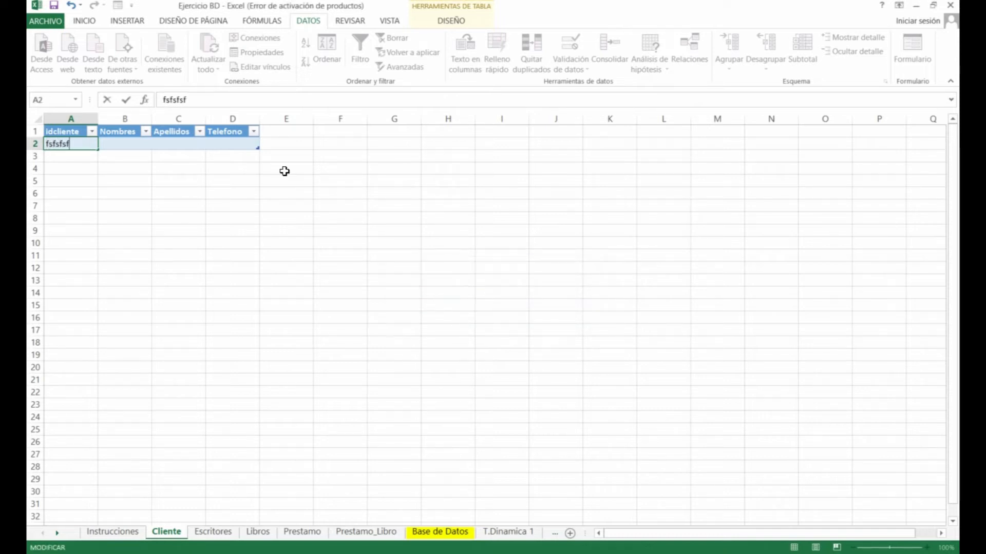
{"action": "key", "text": "Return"}
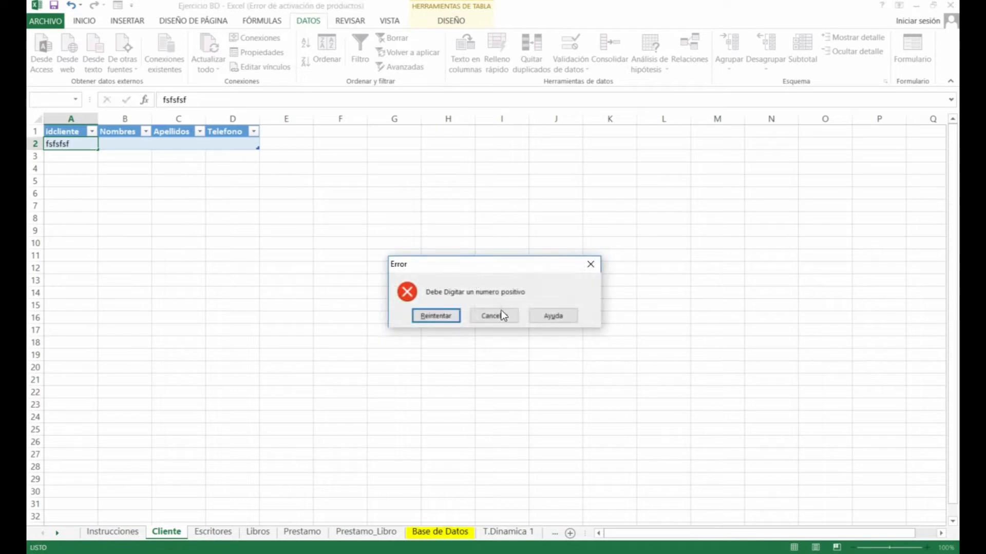
{"action": "left_click", "coordinate": [439, 314]}
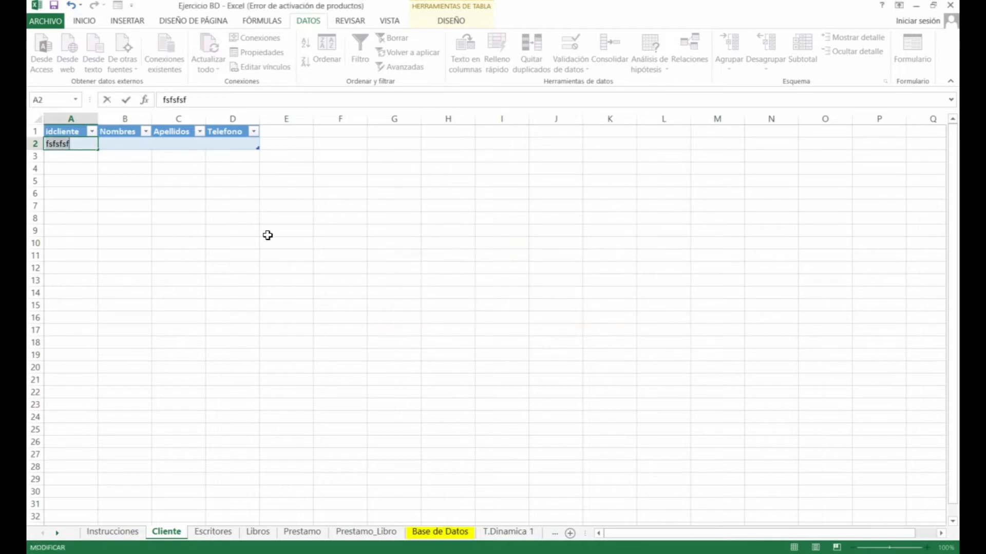
{"action": "type", "text": "933333"}
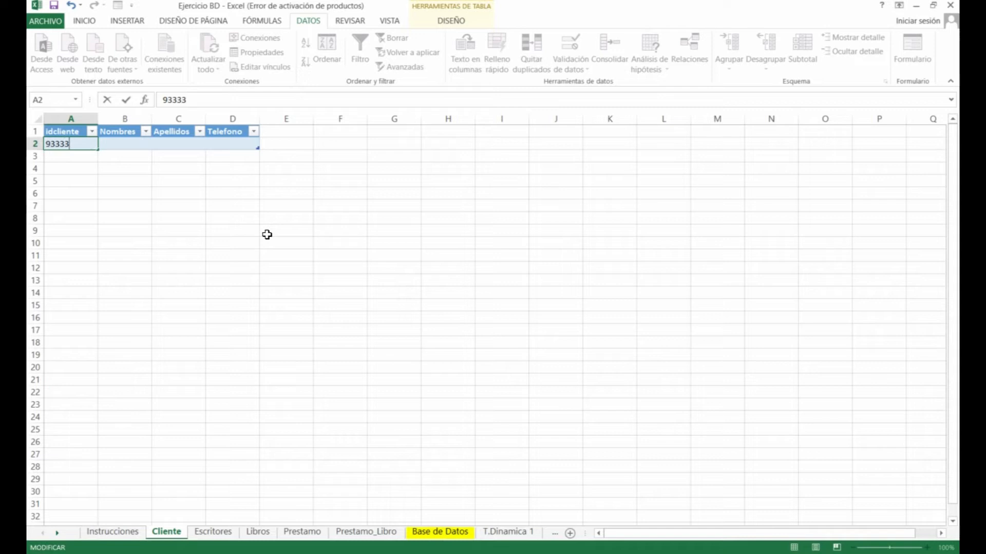
{"action": "key", "text": "Tab"}
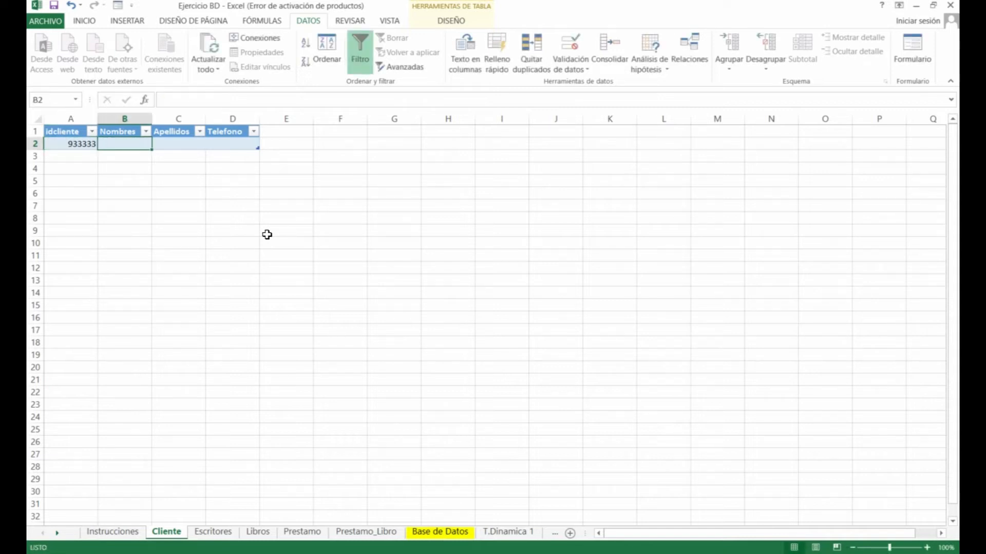
{"action": "key", "text": "Left"}
{"action": "key", "text": "Delete"}
{"action": "key", "text": "Tab"}
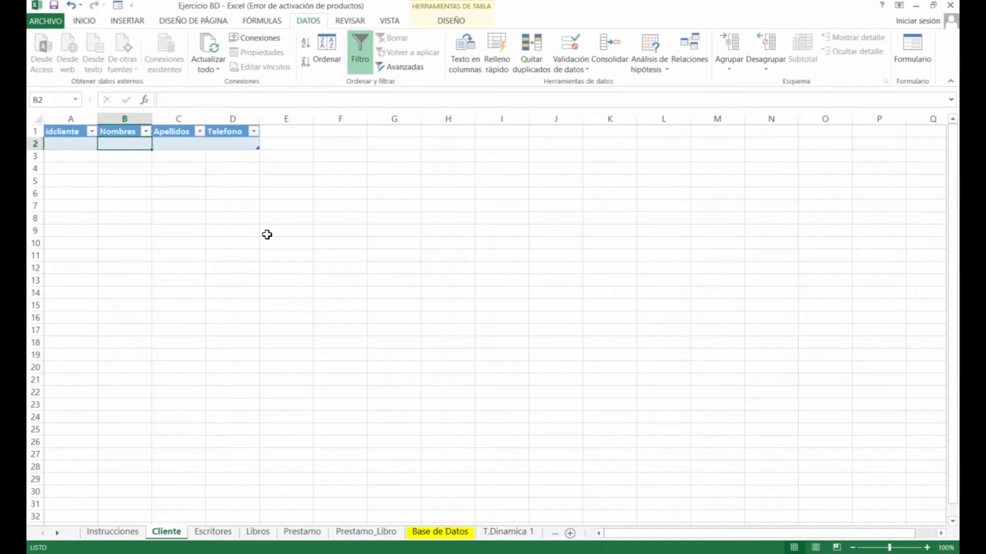
Give Nombres cell B2 a text-length rule between 1 and 5 characters
{"action": "left_click", "coordinate": [578, 69]}
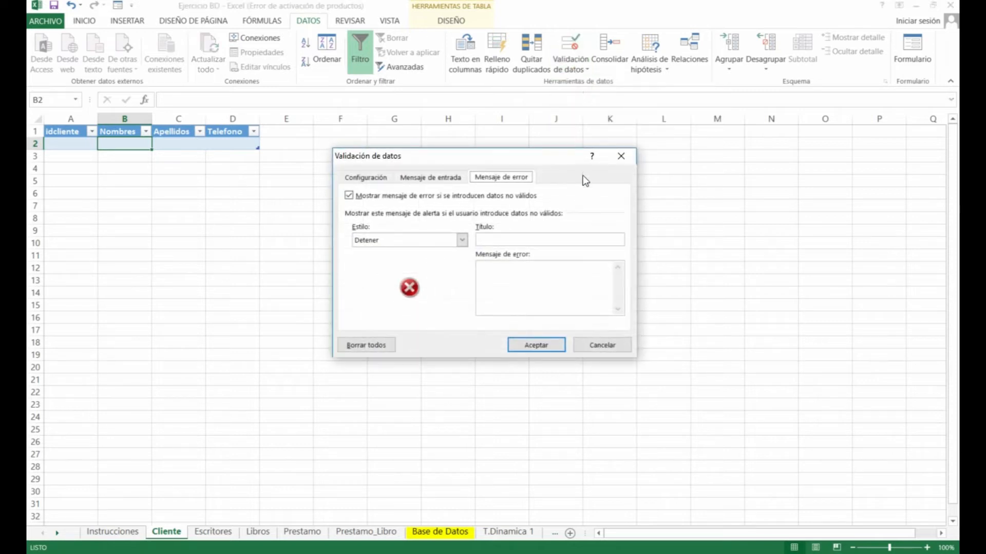
{"action": "left_click", "coordinate": [366, 177]}
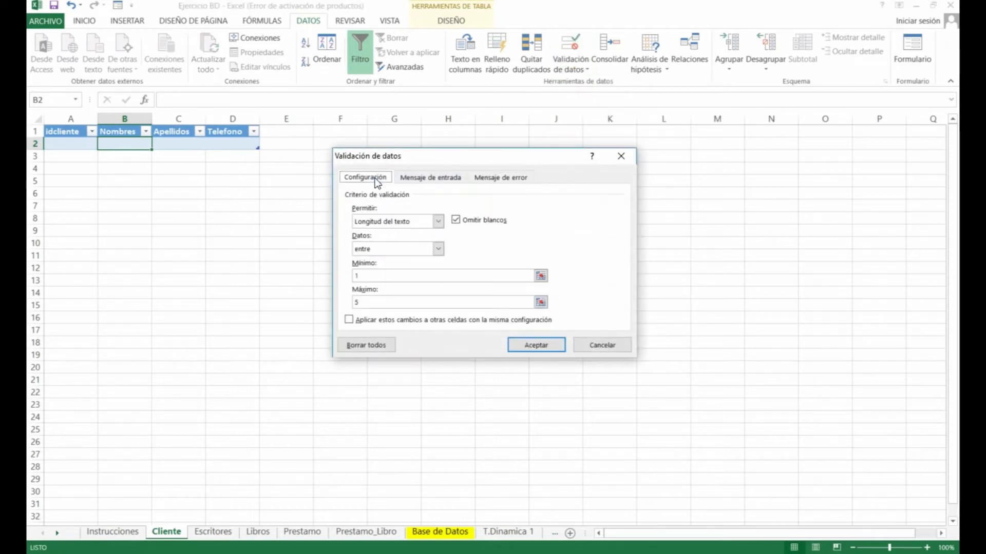
{"action": "left_click", "coordinate": [430, 229]}
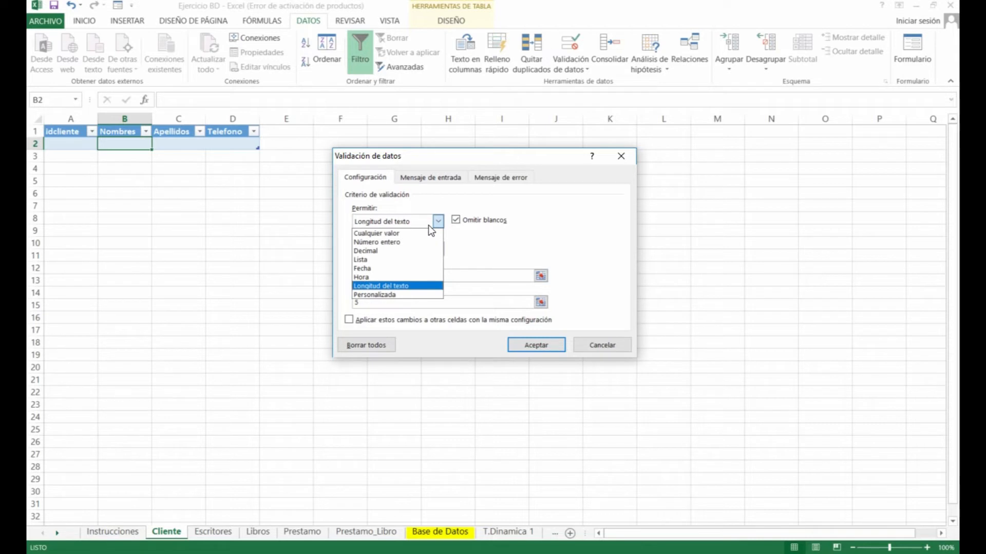
{"action": "left_click", "coordinate": [395, 283]}
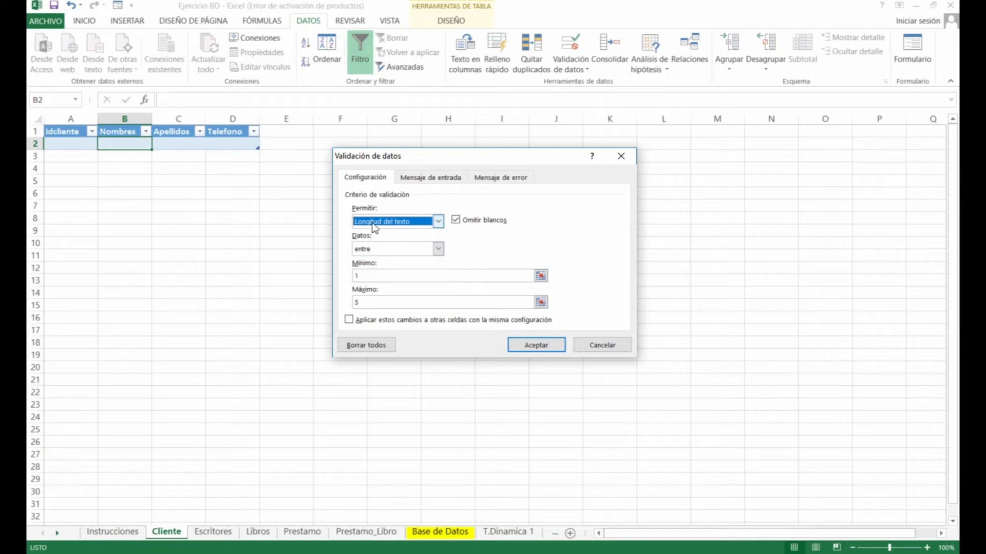
{"action": "left_click", "coordinate": [377, 277]}
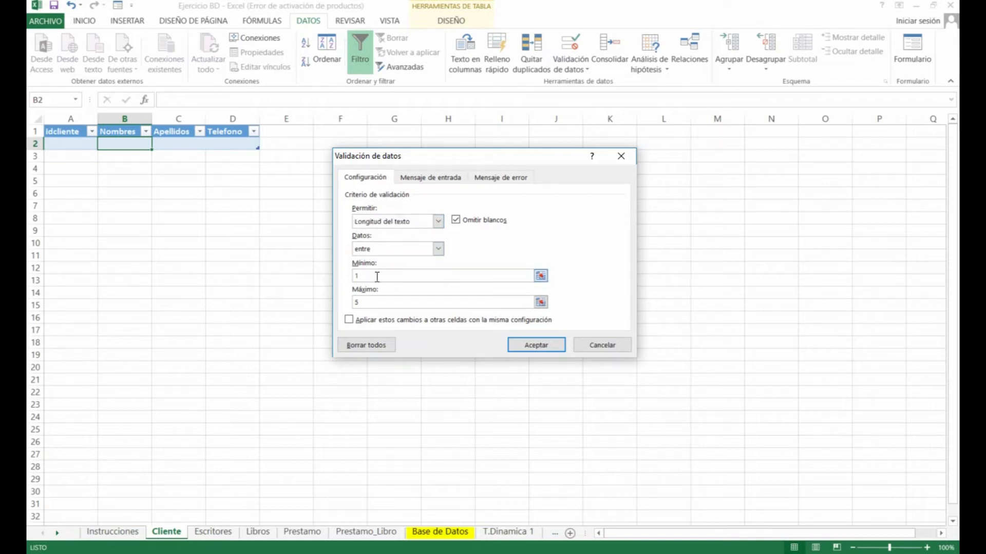
{"action": "left_click", "coordinate": [373, 301]}
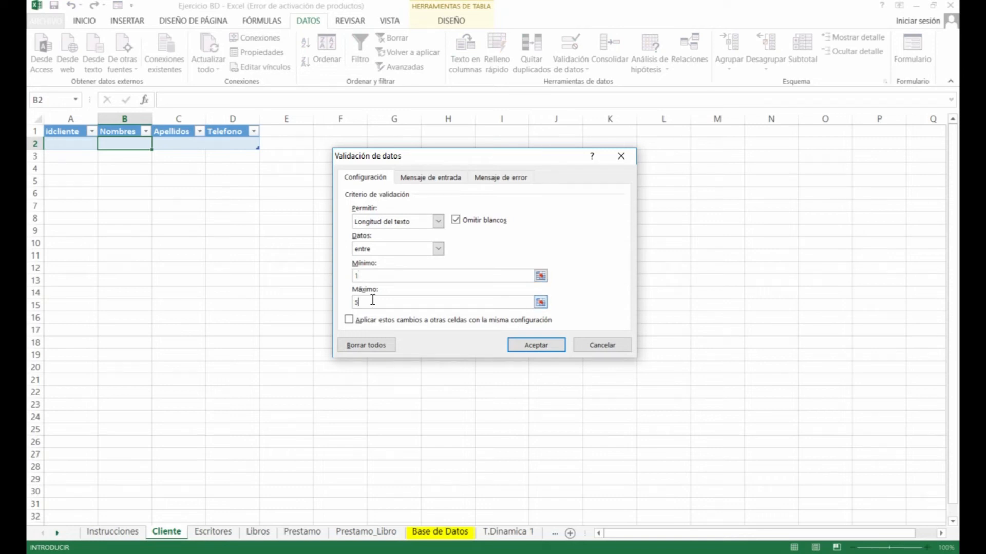
{"action": "left_click", "coordinate": [544, 347]}
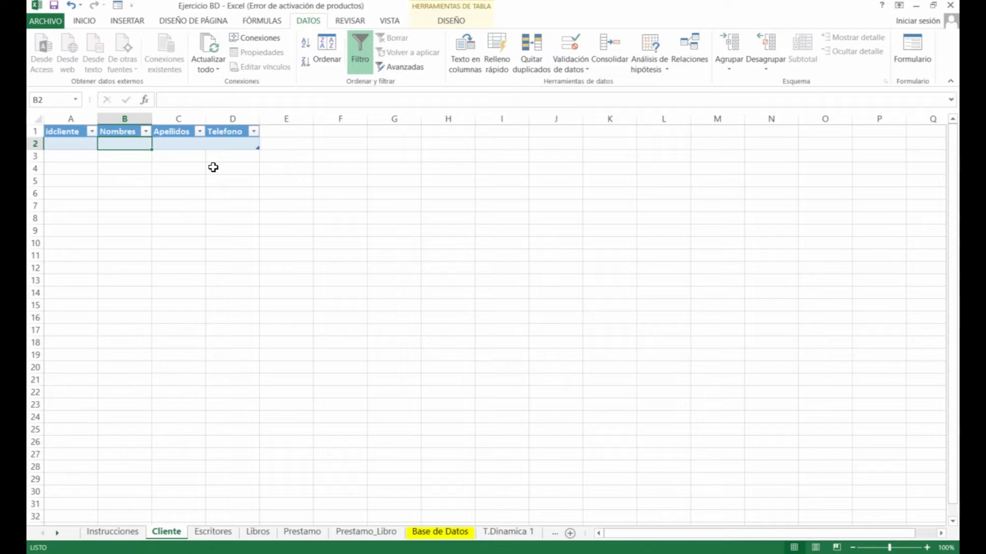
{"action": "type", "text": "iiiiii"}
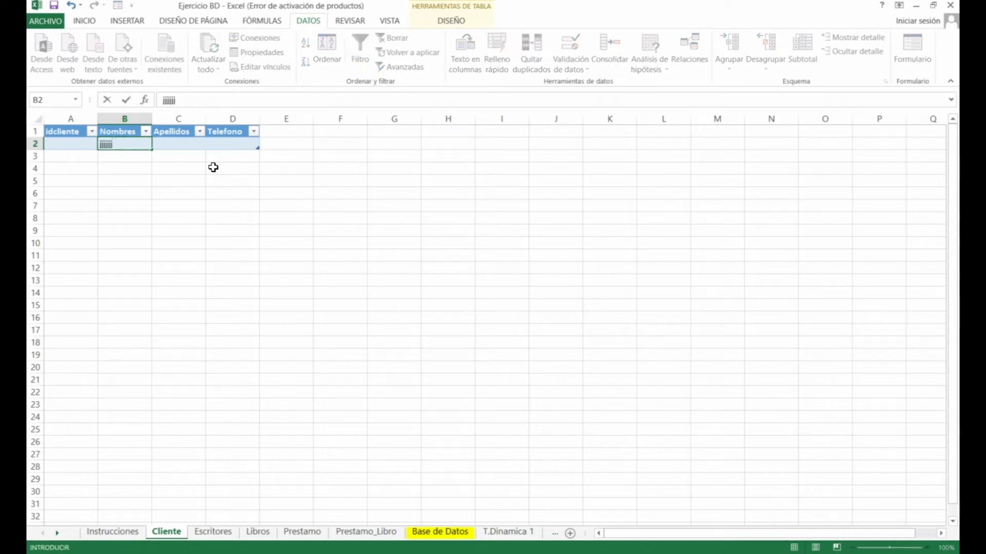
{"action": "key", "text": "Return"}
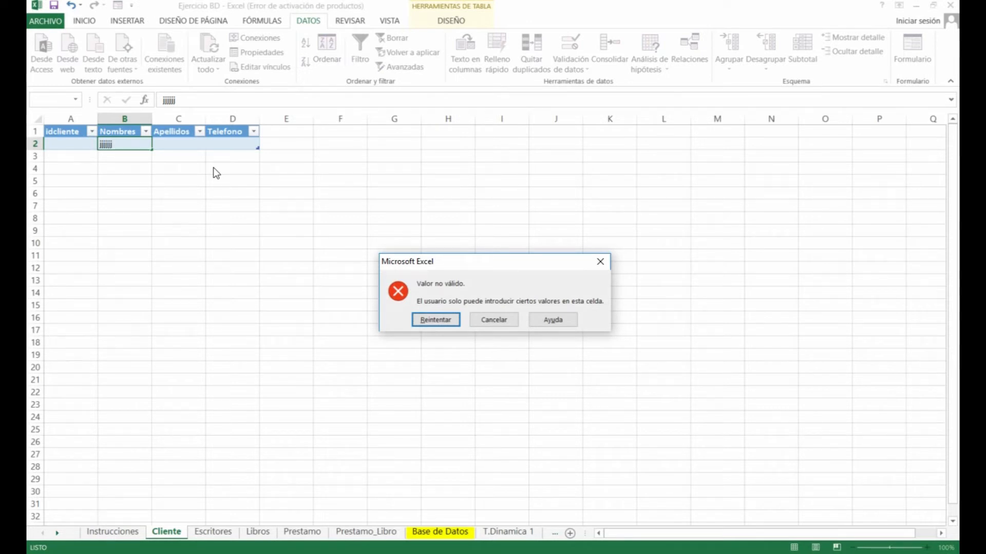
{"action": "key", "text": "Return"}
{"action": "type", "text": "Fabio"}
{"action": "key", "text": "Tab"}
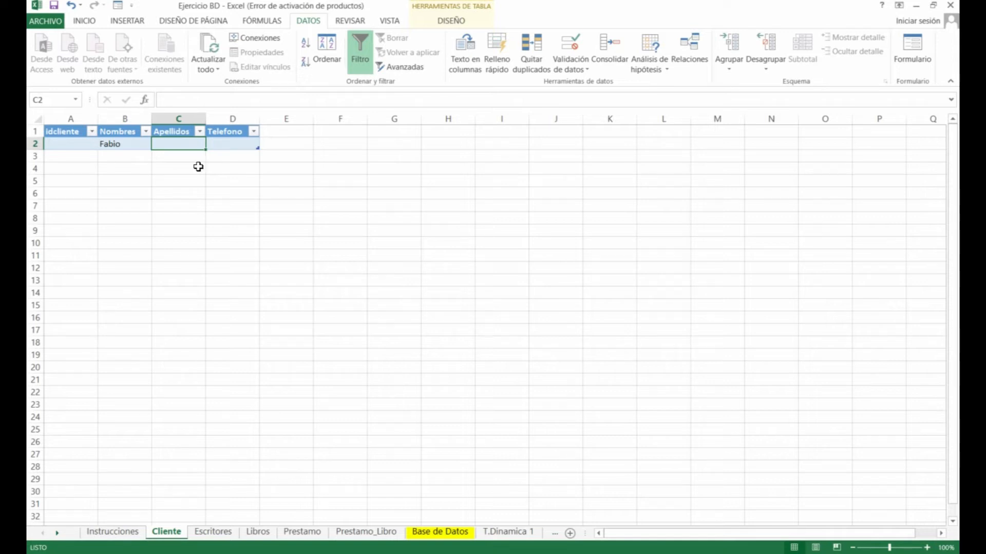
{"action": "left_click", "coordinate": [134, 144]}
{"action": "key", "text": "Delete"}
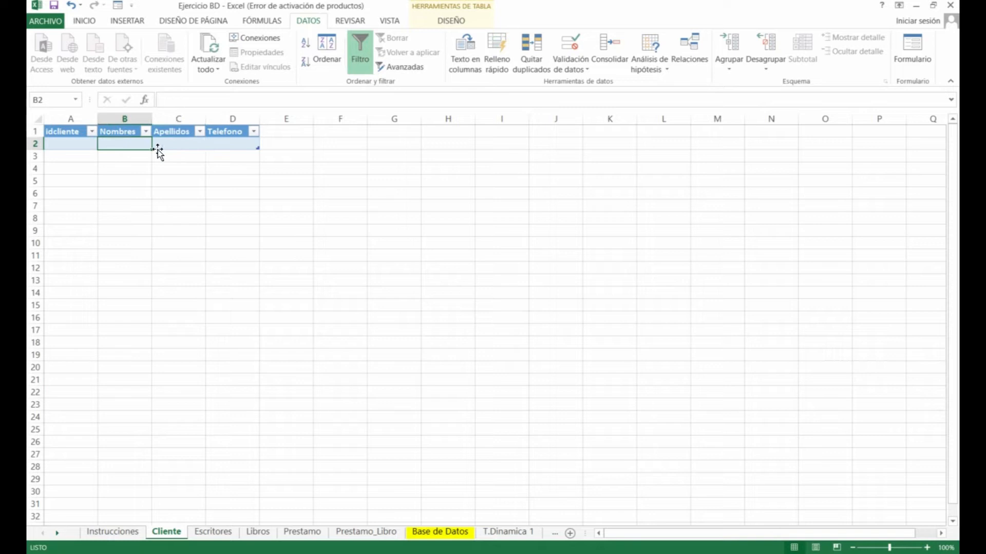
{"action": "left_click", "coordinate": [168, 144]}
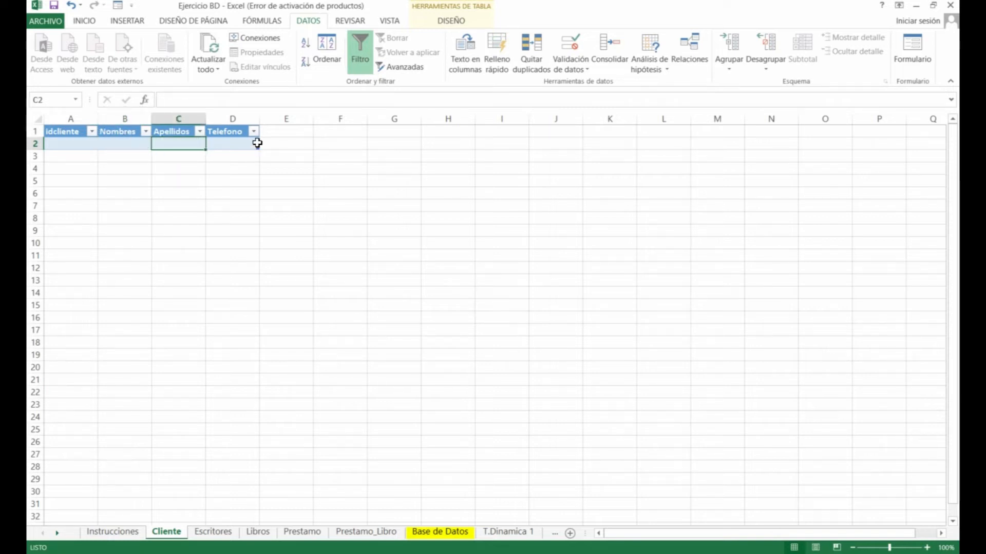
{"action": "left_click", "coordinate": [235, 143]}
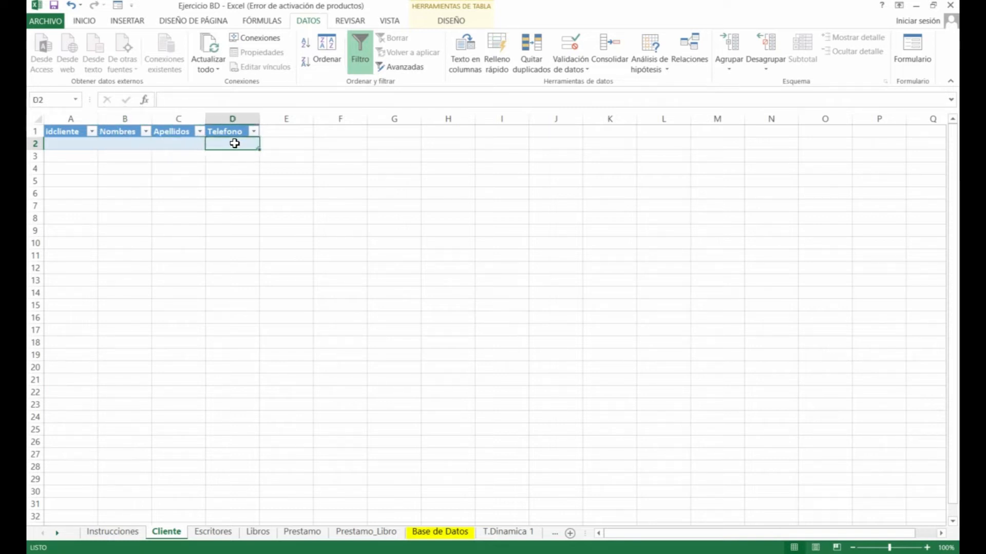
Limit Telefono cell D2 to whole numbers greater than a minimum of 0
{"action": "left_click", "coordinate": [578, 71]}
{"action": "left_click", "coordinate": [588, 85]}
{"action": "left_click", "coordinate": [380, 221]}
{"action": "left_click", "coordinate": [378, 242]}
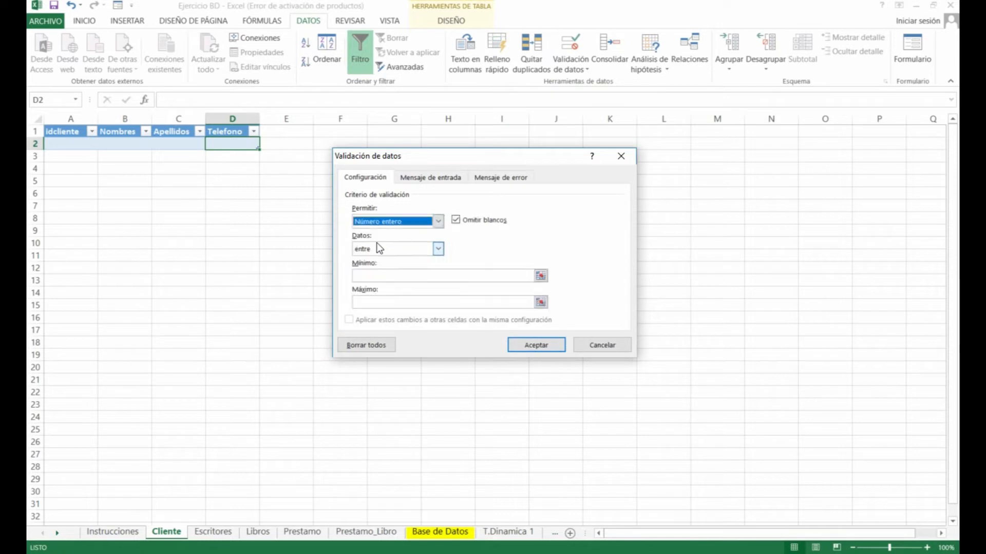
{"action": "left_click", "coordinate": [405, 220]}
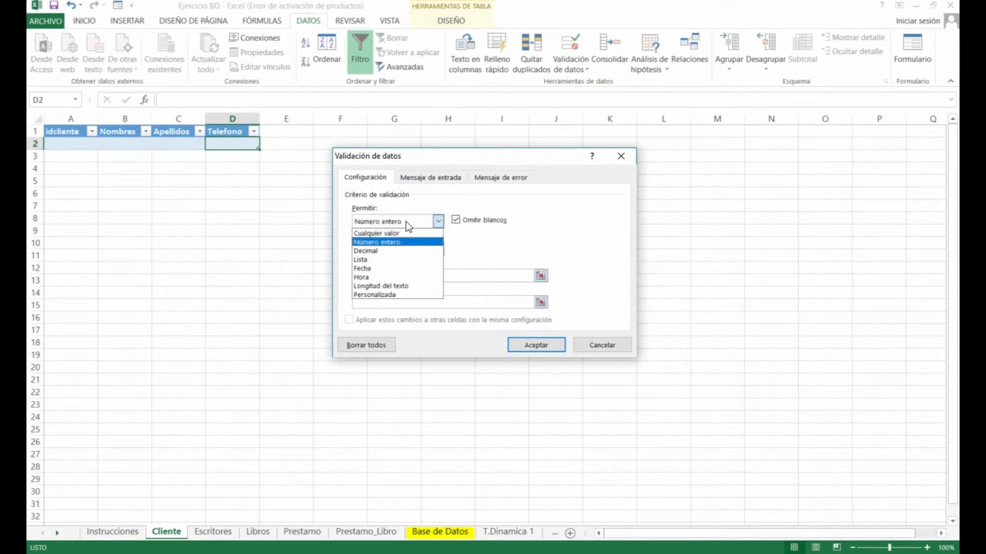
{"action": "left_click", "coordinate": [387, 243]}
{"action": "left_click", "coordinate": [384, 254]}
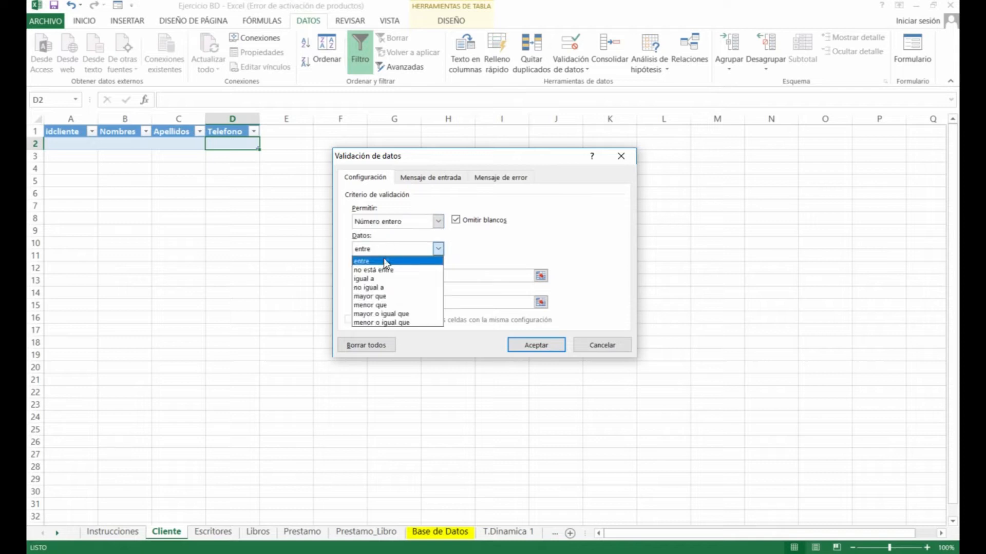
{"action": "left_click", "coordinate": [375, 298]}
{"action": "left_click", "coordinate": [379, 276]}
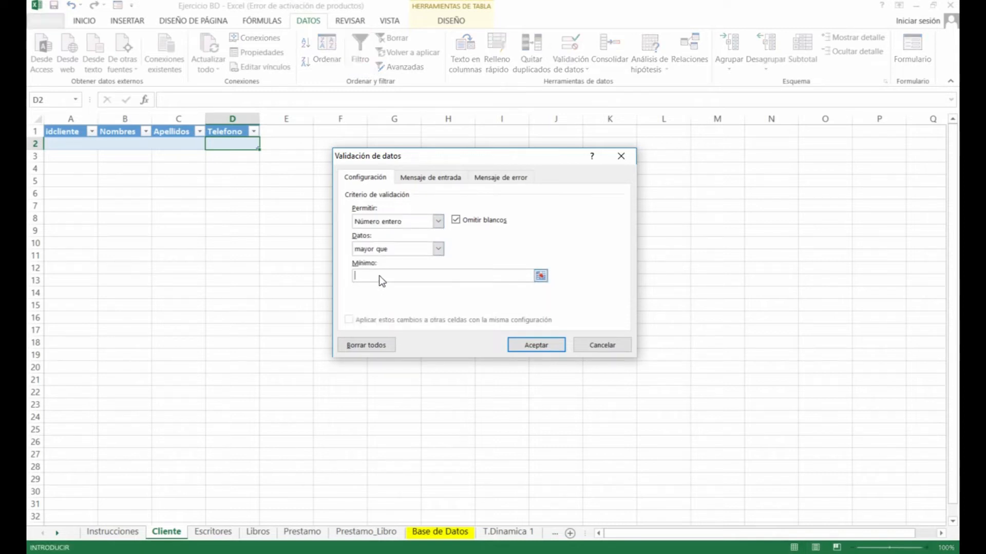
{"action": "type", "text": "0"}
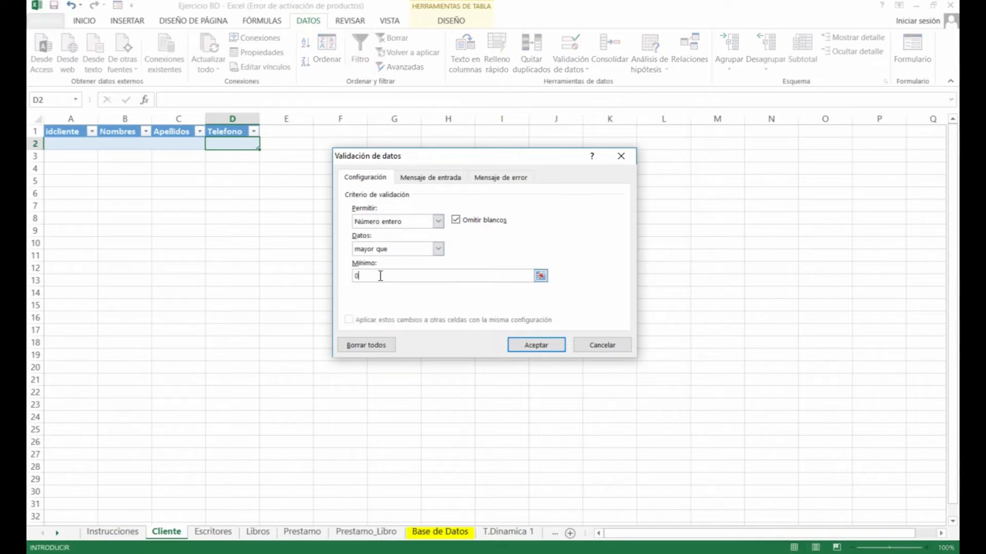
{"action": "left_click", "coordinate": [536, 345]}
Test the Telefono rule: -55 is rejected and 555555 is kept
{"action": "type", "text": "-55"}
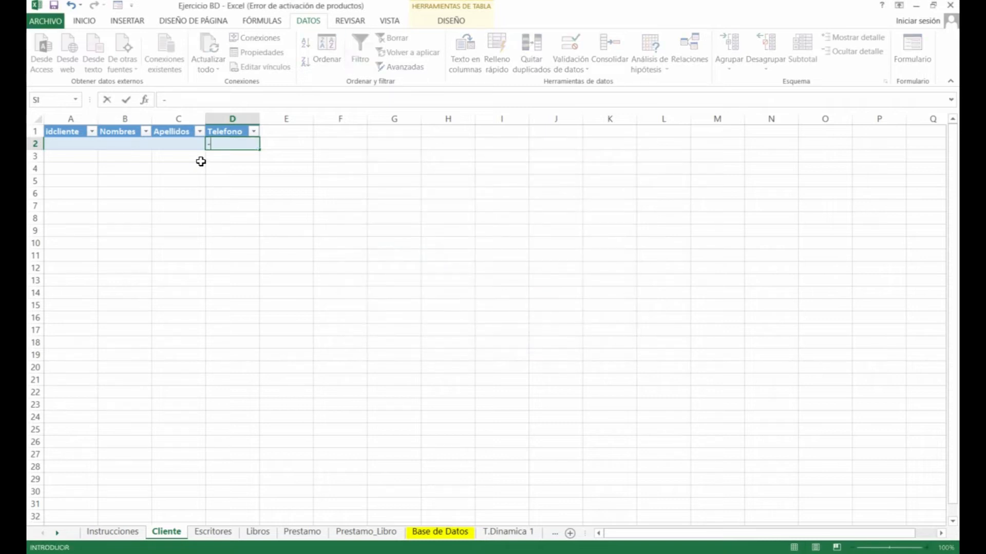
{"action": "key", "text": "Return"}
{"action": "key", "text": "Return"}
{"action": "type", "text": "555555"}
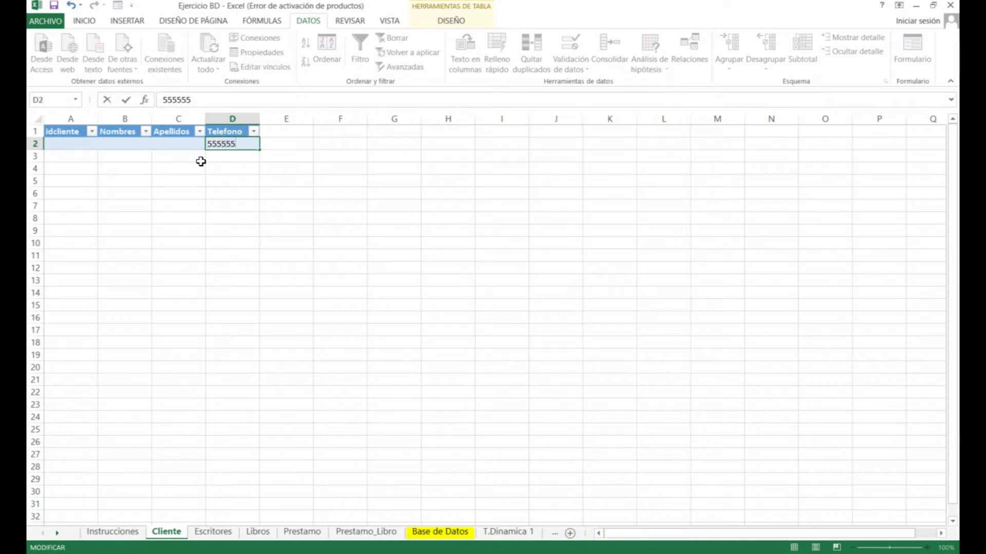
{"action": "key", "text": "Return"}
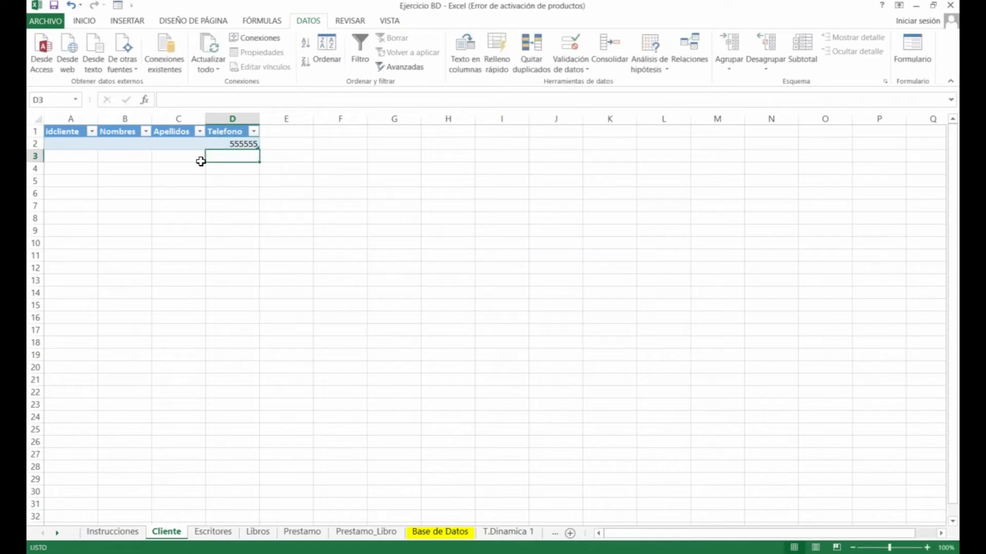
Check the Escritores table, then return to Cliente and review its first data row
{"action": "left_click", "coordinate": [213, 532]}
{"action": "left_click", "coordinate": [129, 144]}
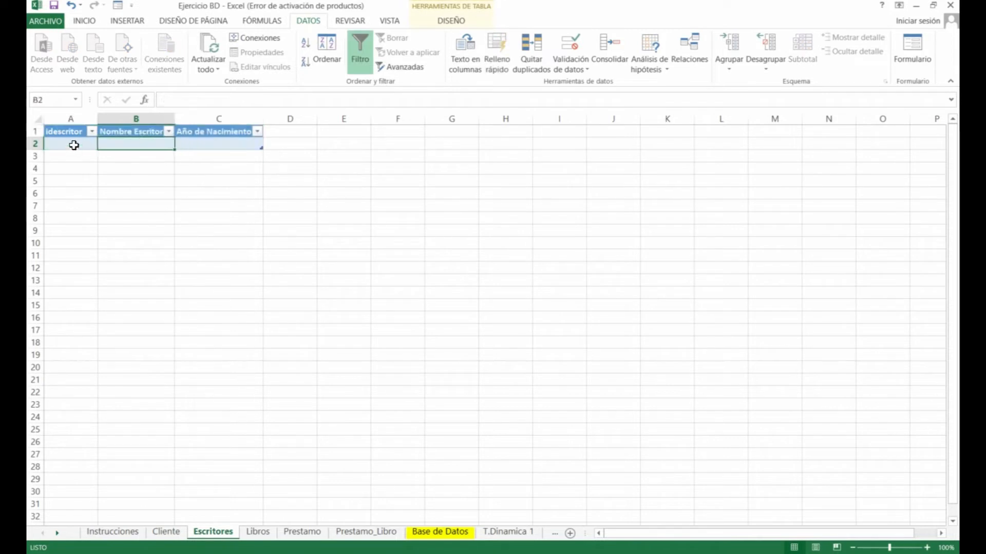
{"action": "left_click", "coordinate": [71, 144]}
{"action": "left_click", "coordinate": [166, 532]}
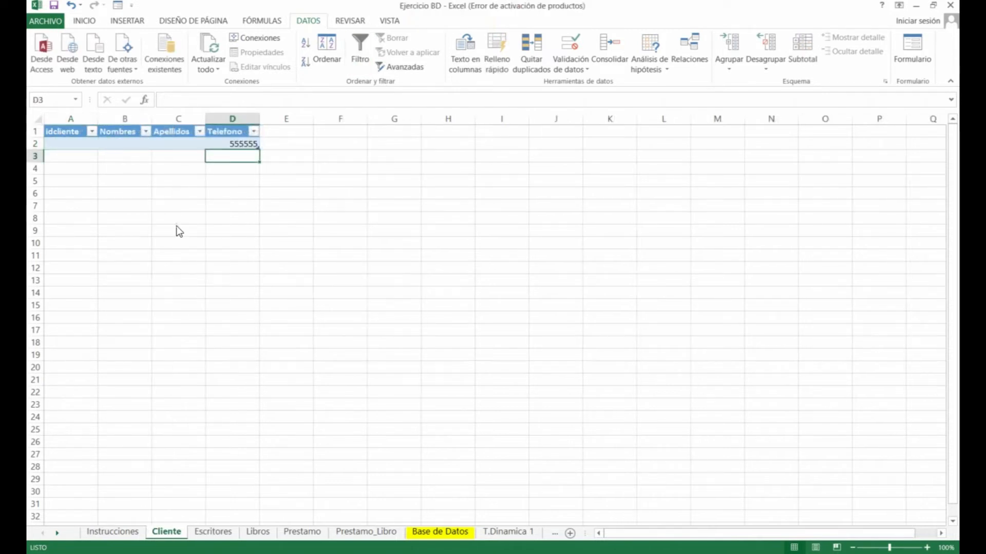
{"action": "left_click", "coordinate": [75, 145]}
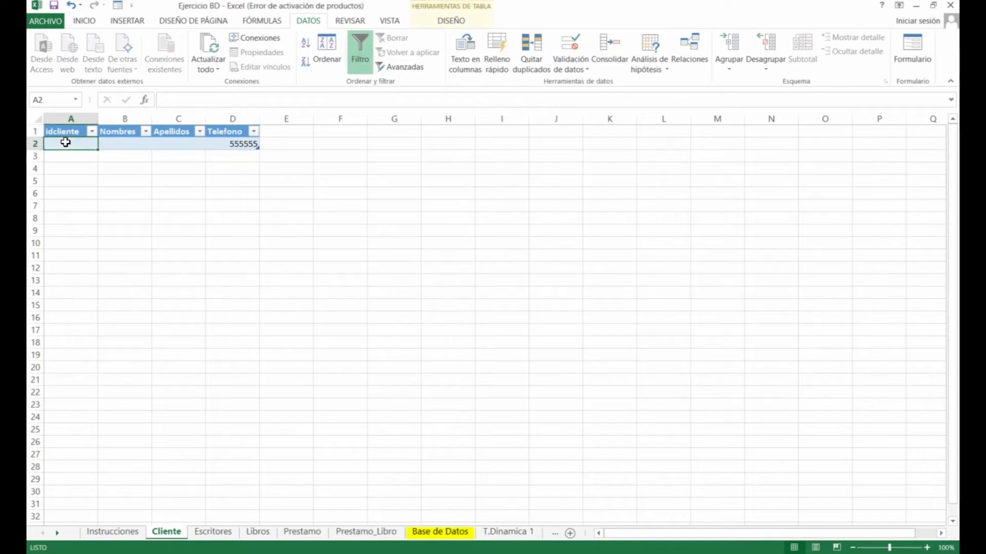
{"action": "left_click_drag", "start_coordinate": [64, 146], "coordinate": [227, 148]}
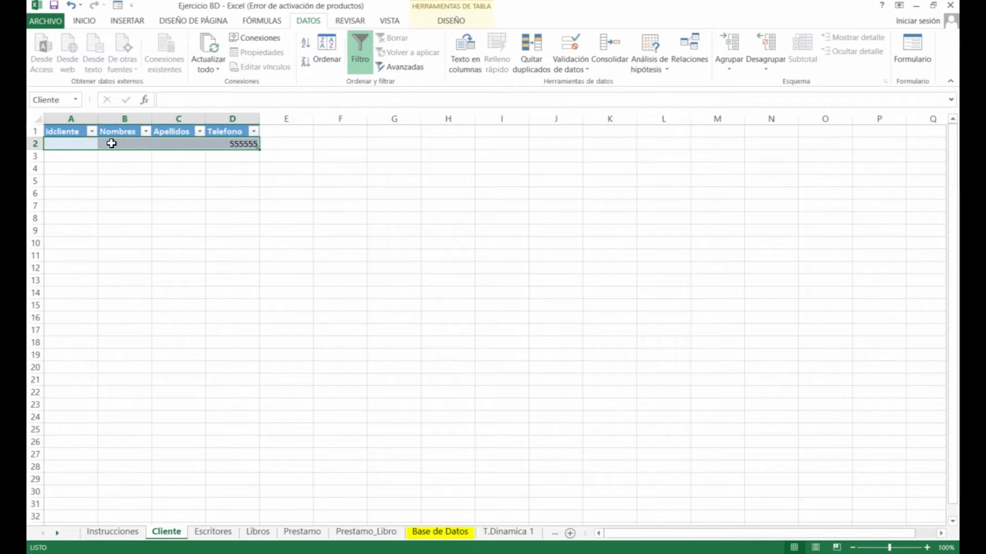
{"action": "left_click", "coordinate": [179, 143]}
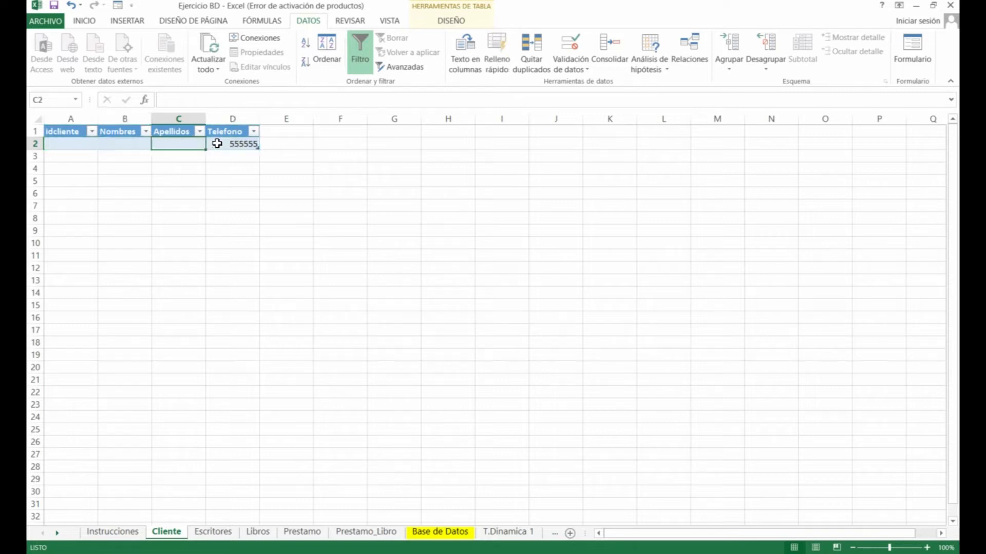
{"action": "left_click", "coordinate": [216, 143]}
{"action": "key", "text": "Tab"}
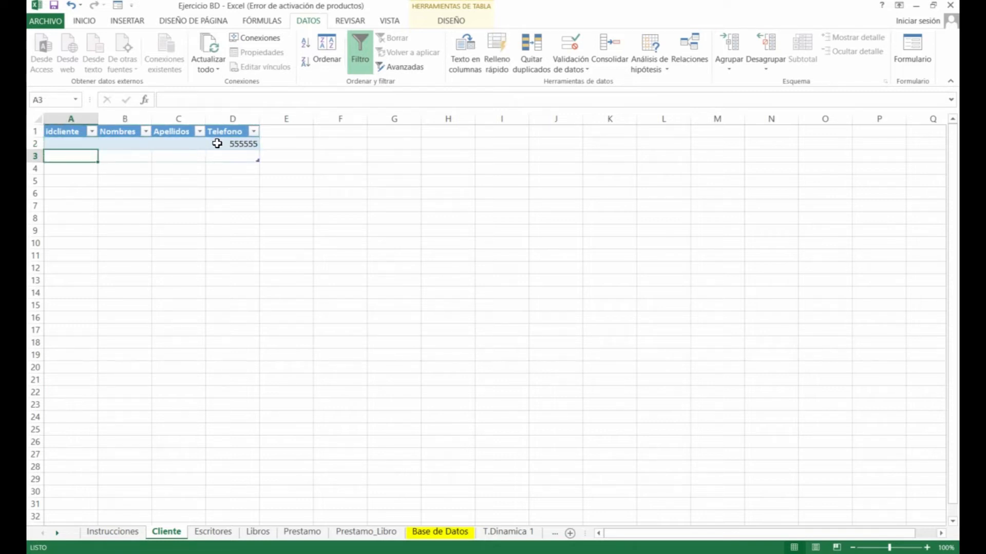
{"action": "left_click", "coordinate": [242, 144]}
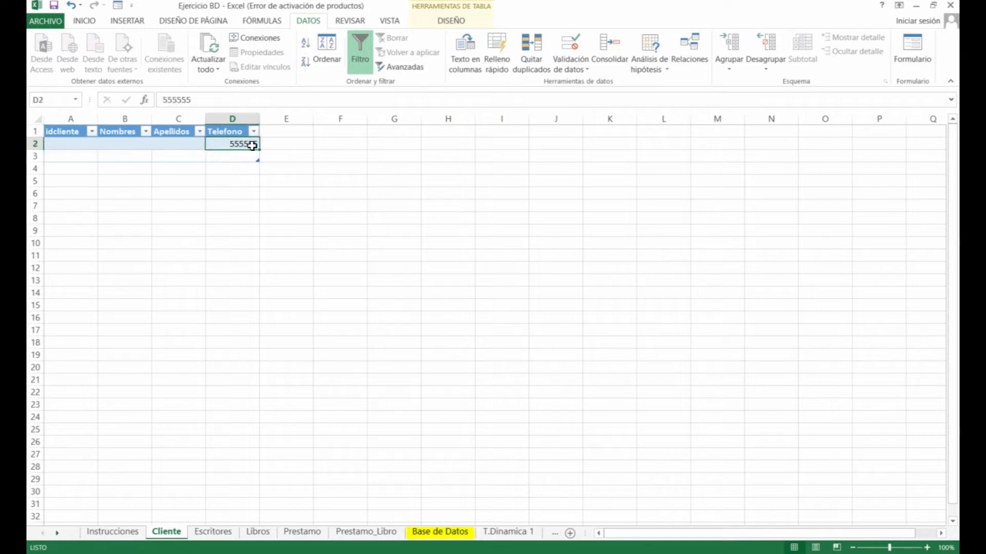
Enter -666 in idcliente cell A3, cancel the rejected entry, and move to Prestamo
{"action": "key", "text": "Tab"}
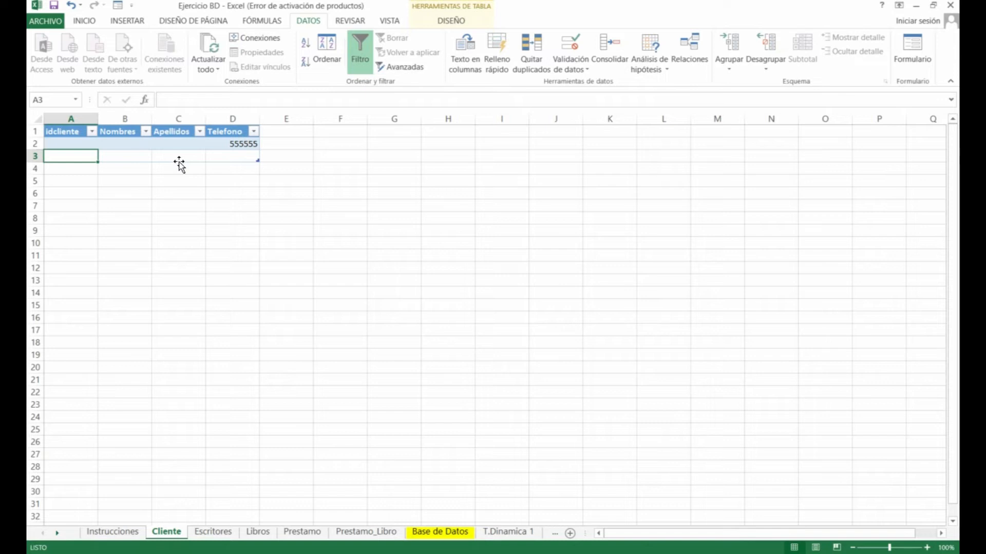
{"action": "type", "text": "-666"}
{"action": "key", "text": "Return"}
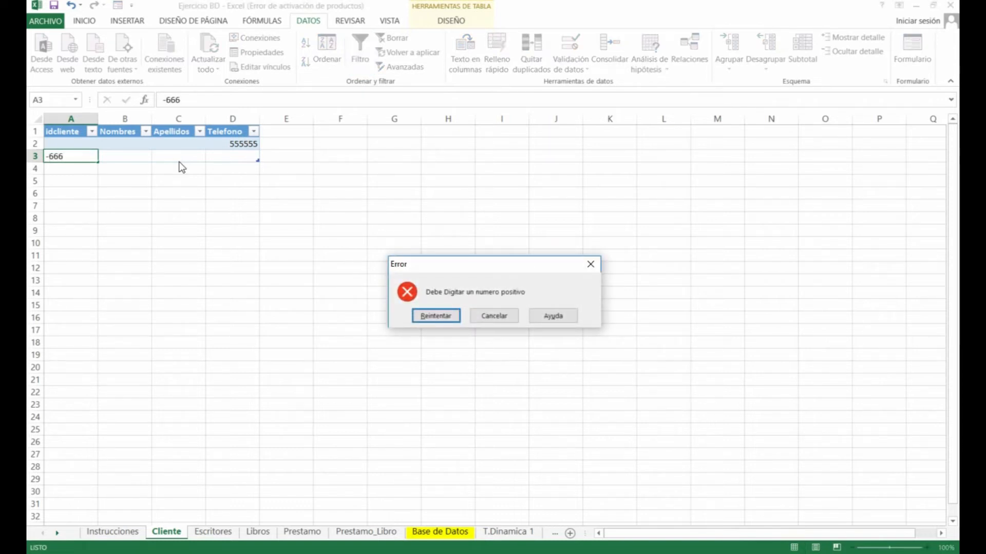
{"action": "left_click", "coordinate": [494, 316]}
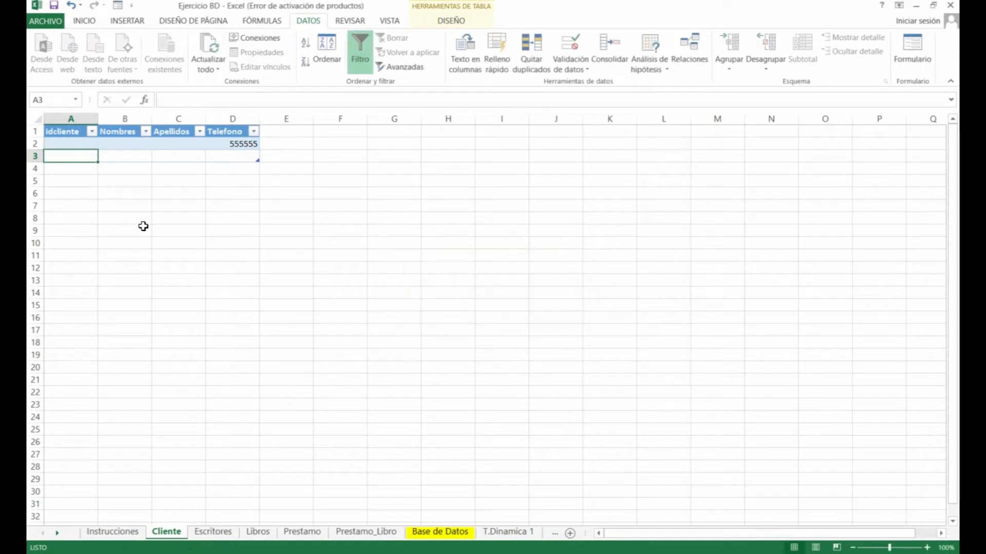
{"action": "key", "text": "ctrl+Page_Down"}
{"action": "key", "text": "ctrl+Page_Down"}
{"action": "key", "text": "ctrl+Page_Down"}
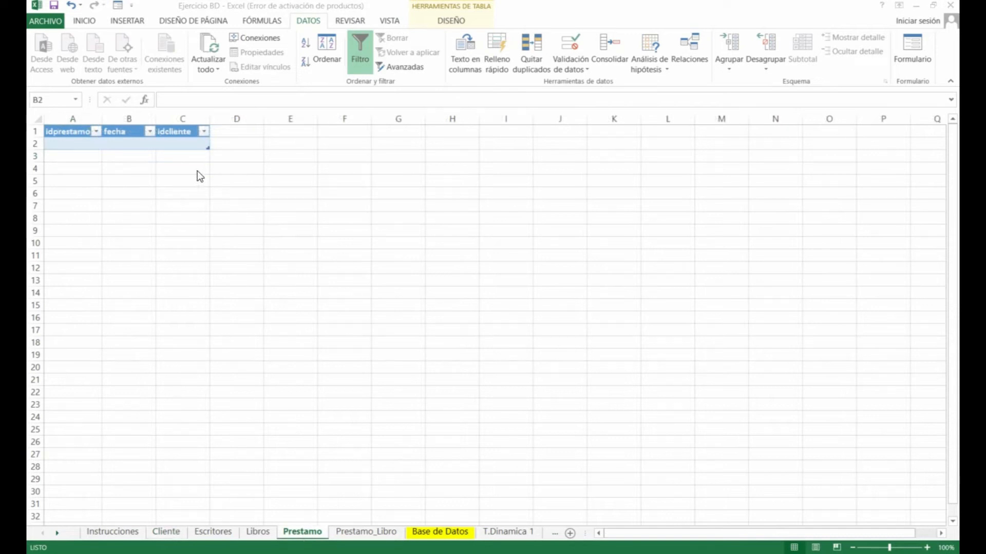
Allow only dates greater than or equal to =hoy() in fecha cell B2
{"action": "left_click", "coordinate": [126, 146]}
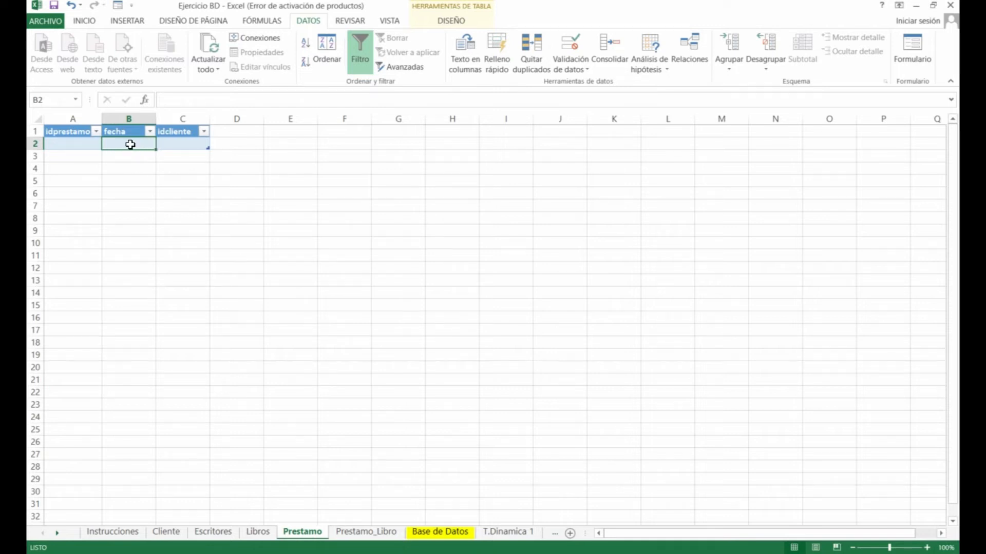
{"action": "left_click", "coordinate": [571, 60]}
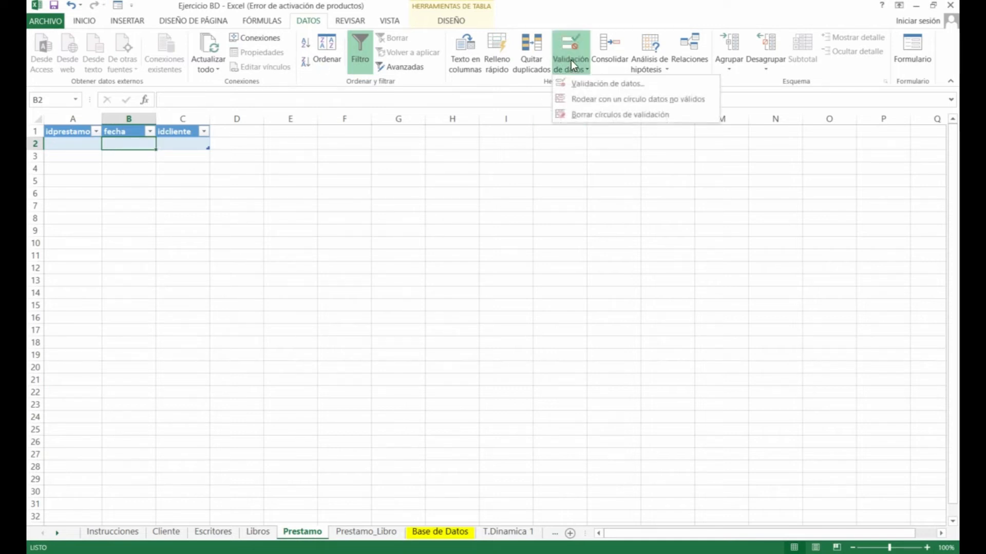
{"action": "left_click", "coordinate": [578, 85]}
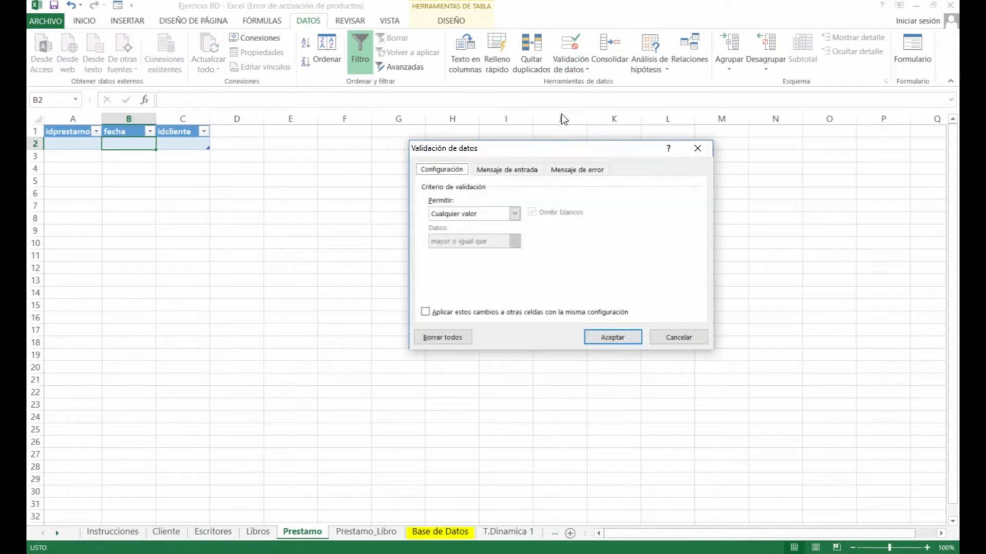
{"action": "left_click", "coordinate": [506, 214]}
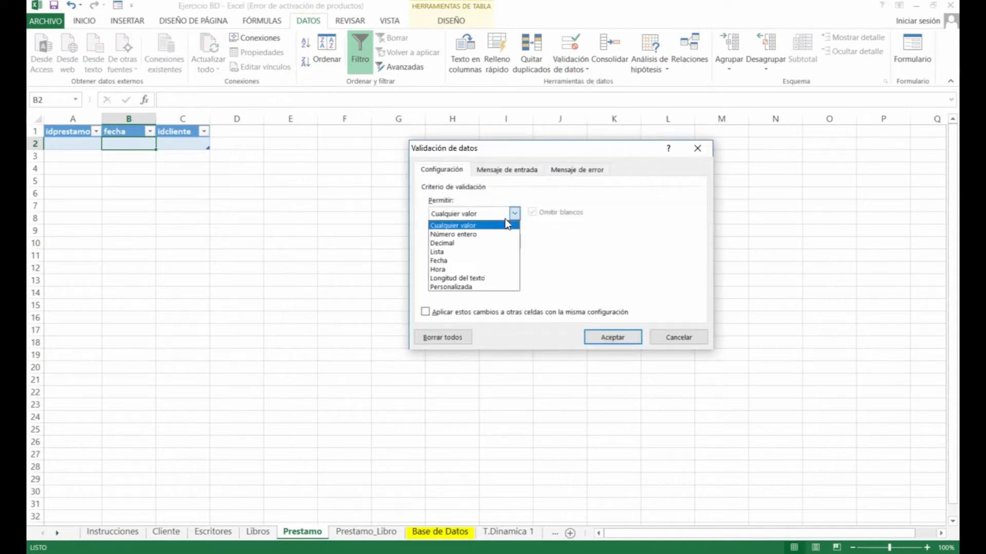
{"action": "left_click", "coordinate": [463, 261]}
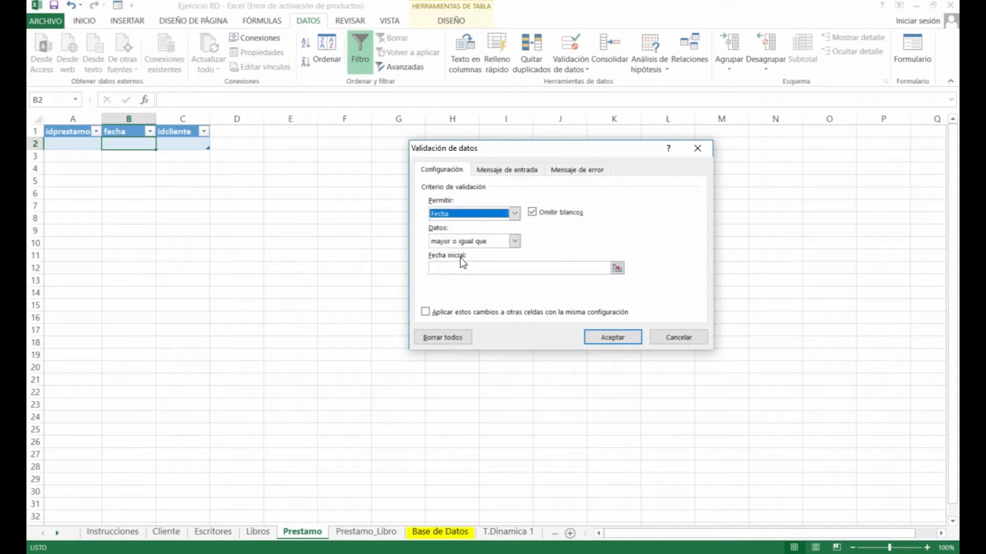
{"action": "left_click", "coordinate": [500, 248]}
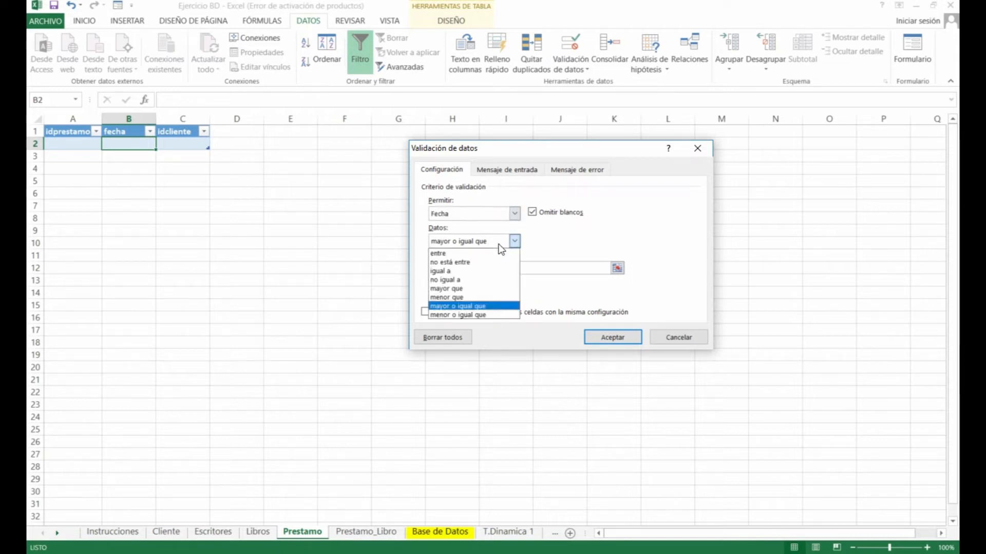
{"action": "left_click", "coordinate": [481, 307]}
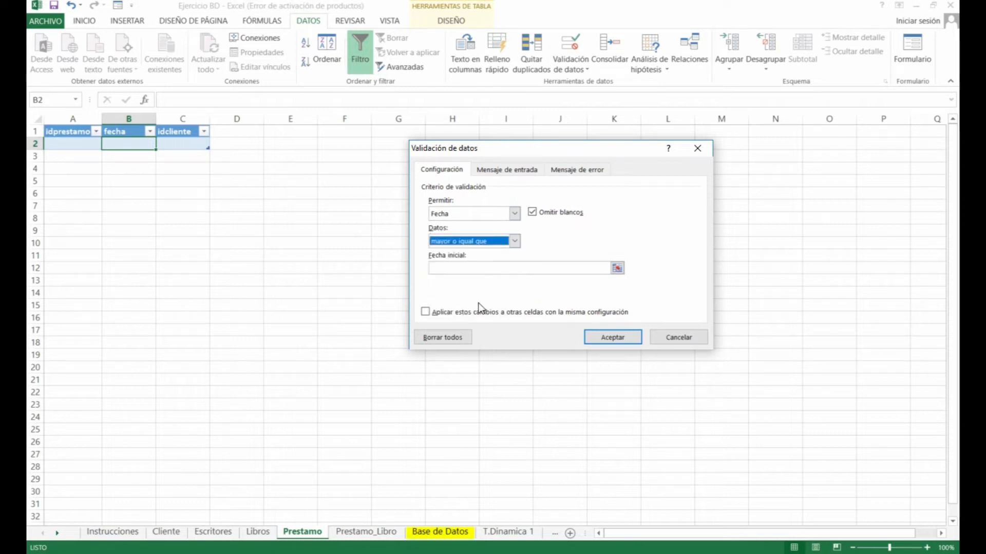
{"action": "left_click", "coordinate": [469, 270]}
{"action": "type", "text": "=hoy()"}
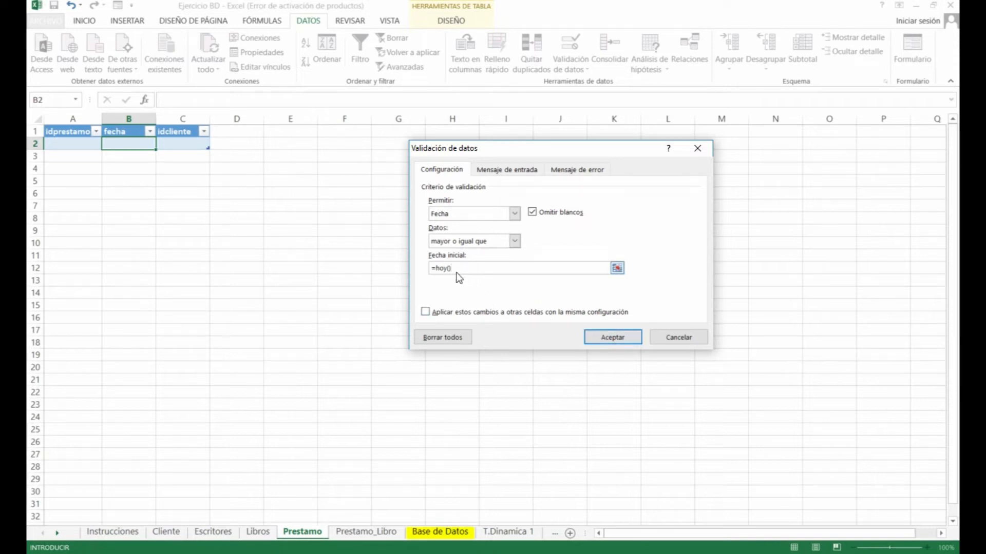
{"action": "left_click", "coordinate": [611, 338]}
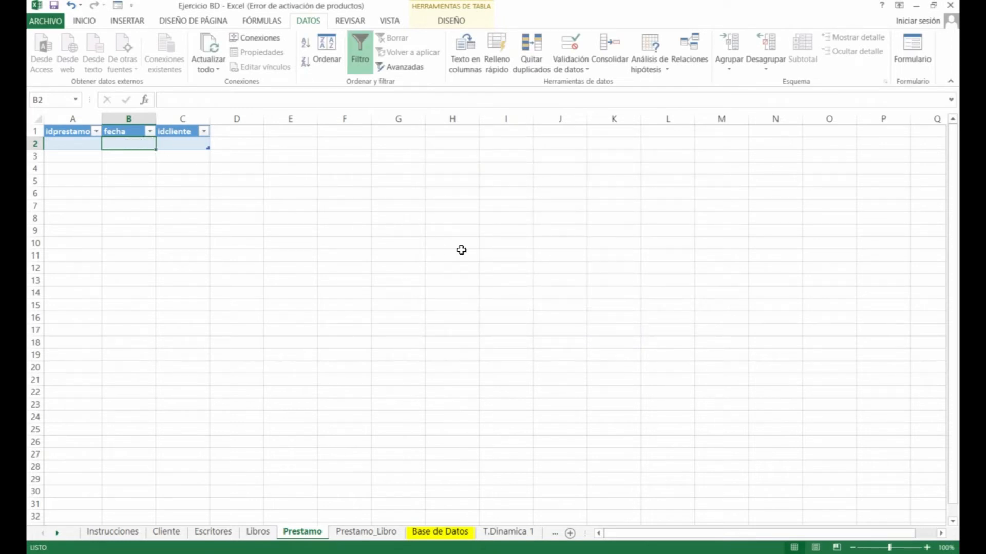
Test the fecha rule with 19/05/2019 and 18/5/2019, keep 19/05/2019, then return to Cliente
{"action": "type", "text": "19/05/"}
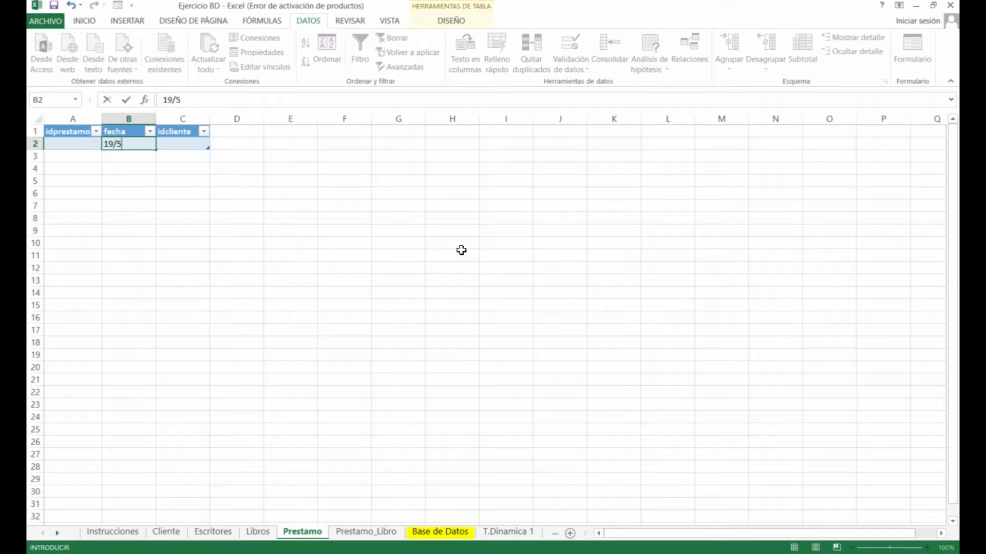
{"action": "type", "text": "2019"}
{"action": "key", "text": "Return"}
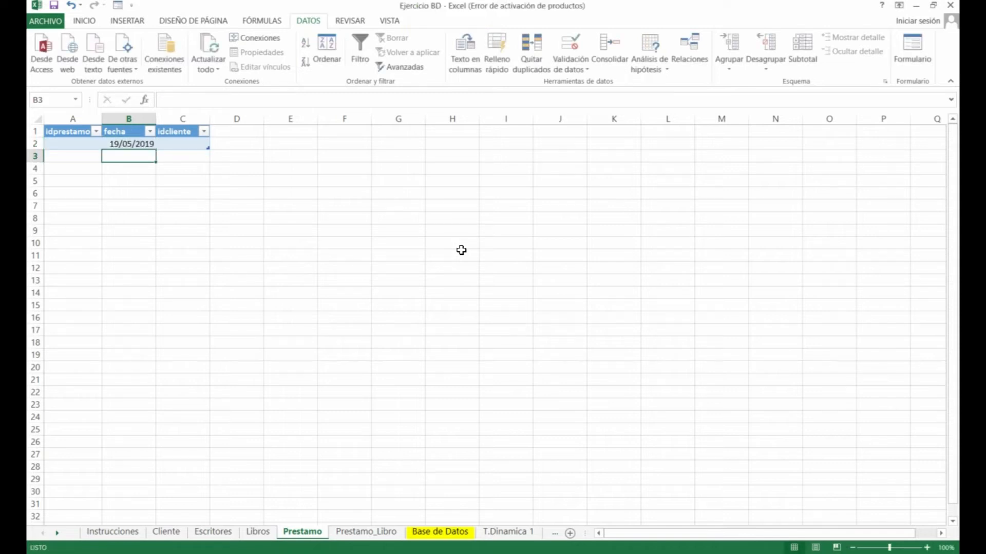
{"action": "key", "text": "Up"}
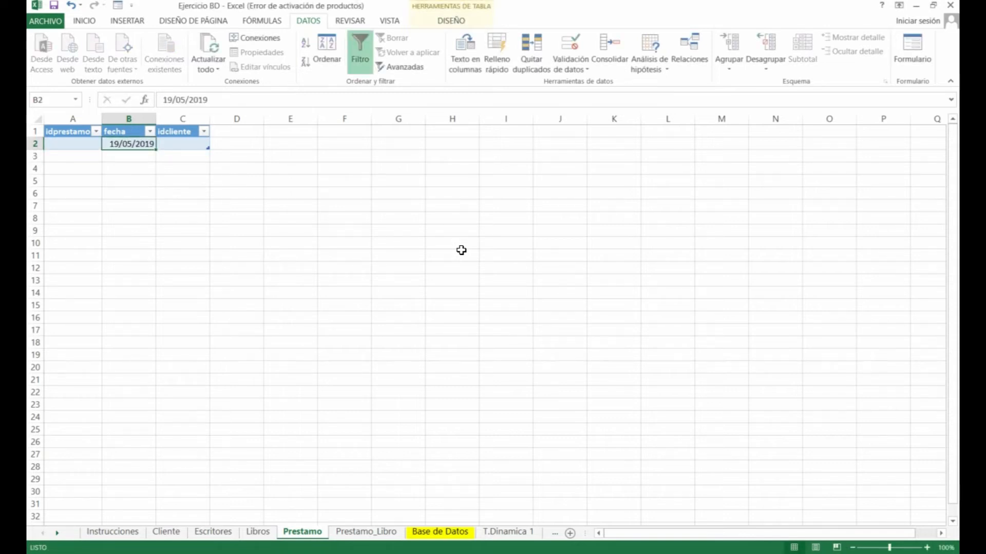
{"action": "type", "text": "18/5/2019"}
{"action": "key", "text": "Return"}
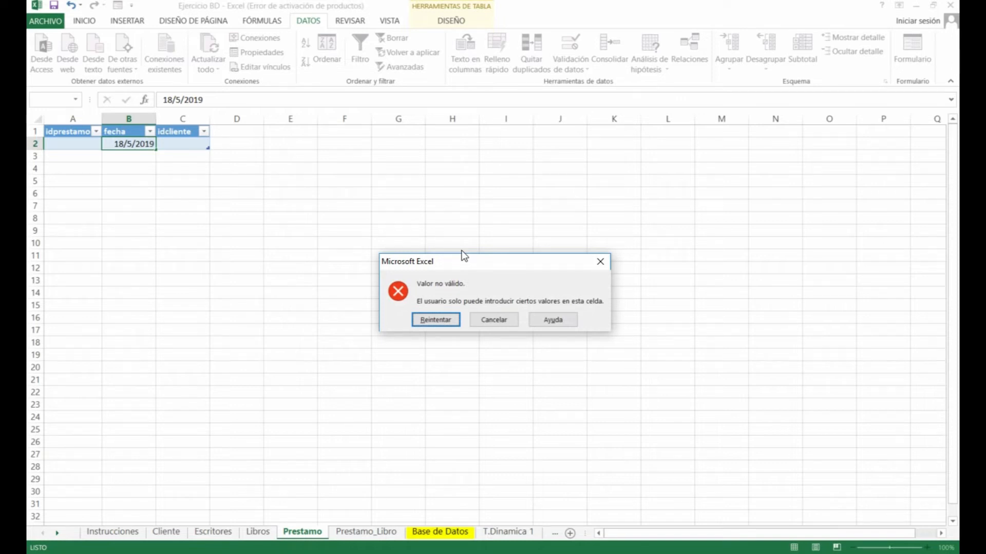
{"action": "key", "text": "Return"}
{"action": "type", "text": "1"}
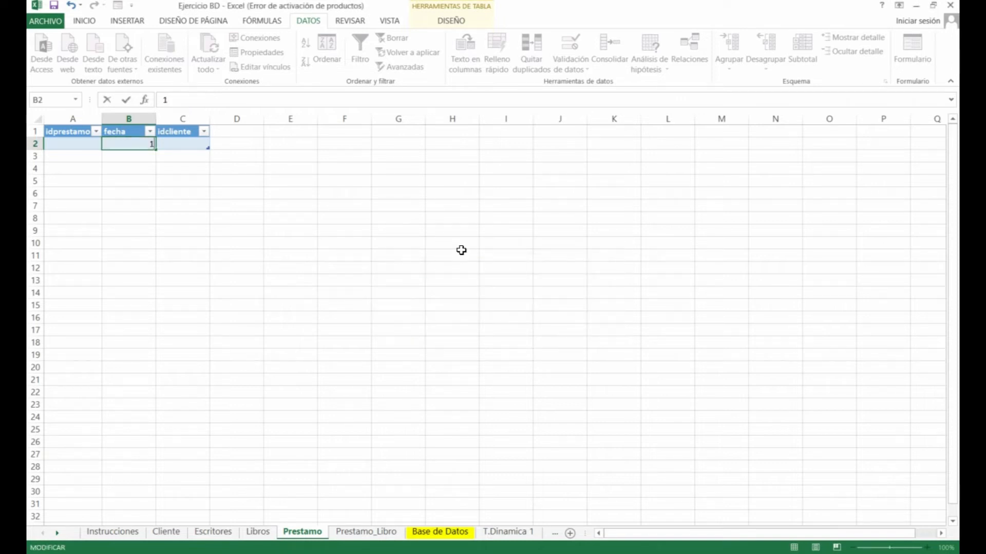
{"action": "type", "text": "9/05/2019"}
{"action": "key", "text": "Return"}
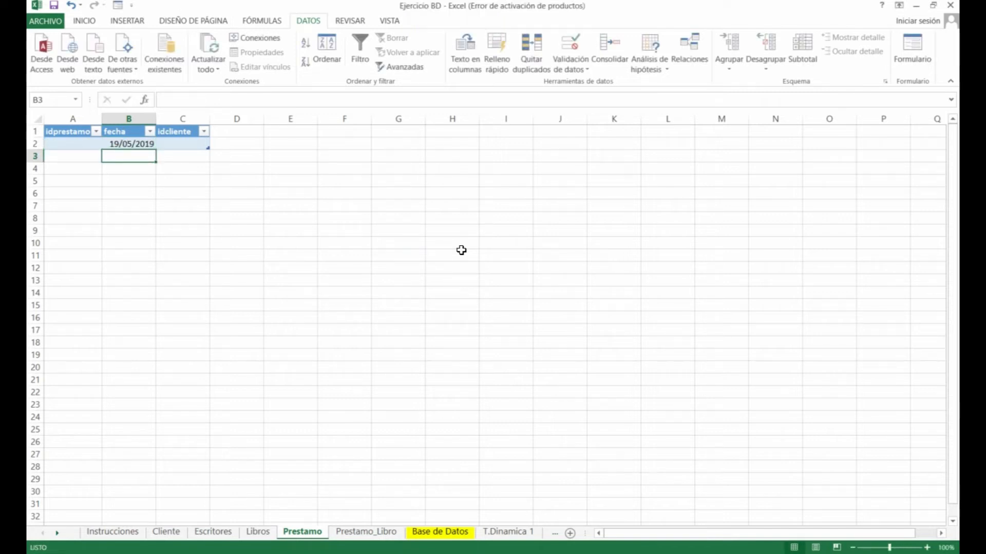
{"action": "key", "text": "ctrl+Page_Up"}
{"action": "key", "text": "ctrl+Page_Up"}
{"action": "key", "text": "ctrl+Page_Up"}
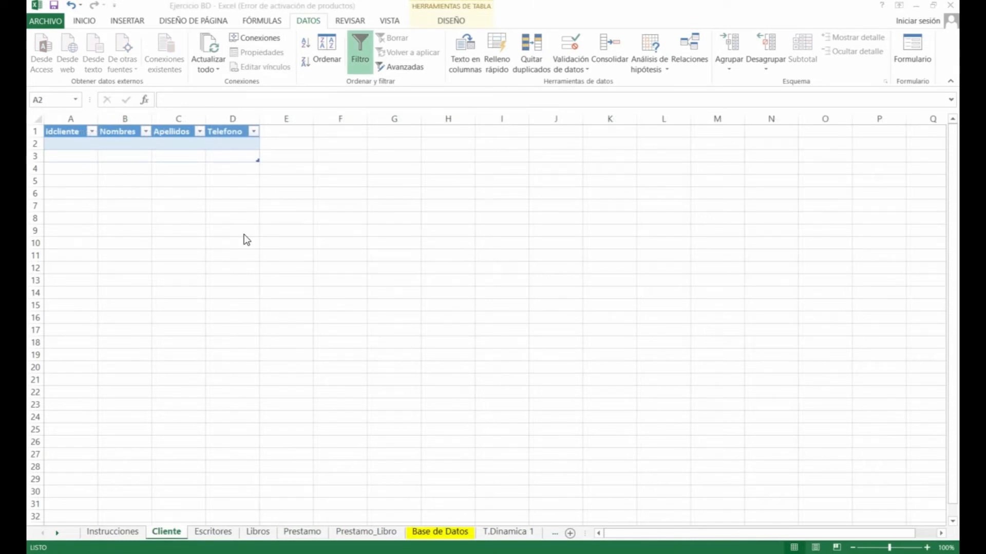
Enter the first client's id, first name, surname and phone number in row 2
{"action": "left_click", "coordinate": [70, 145]}
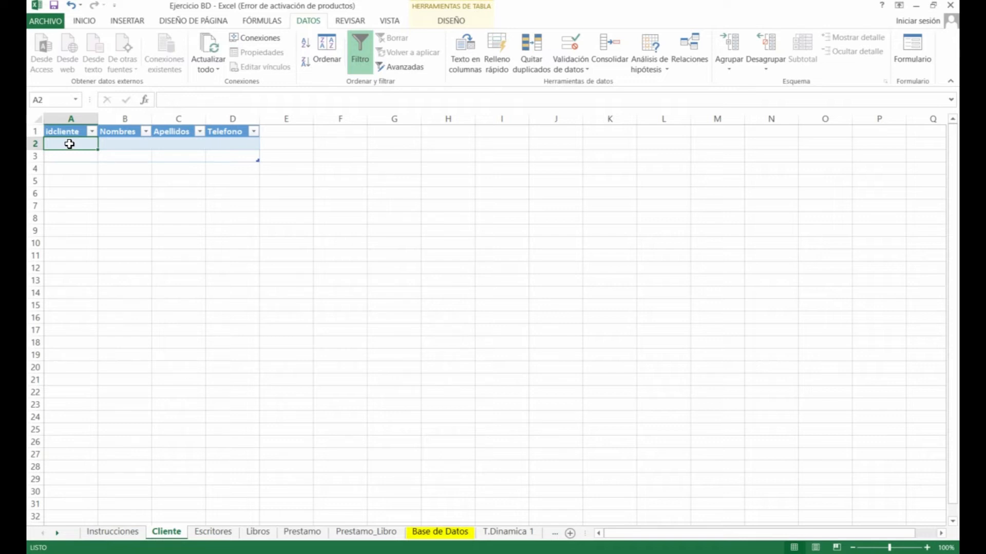
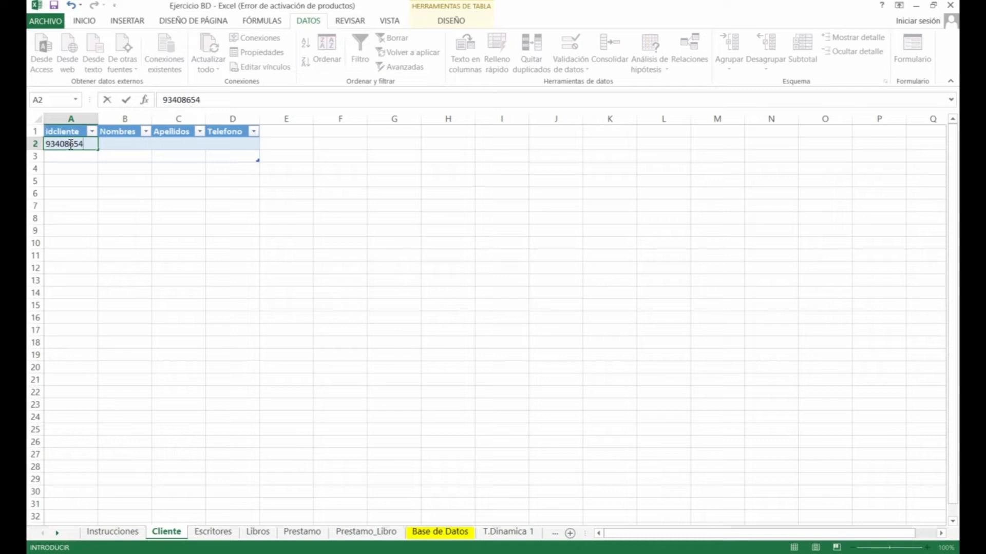
{"action": "key", "text": "Tab"}
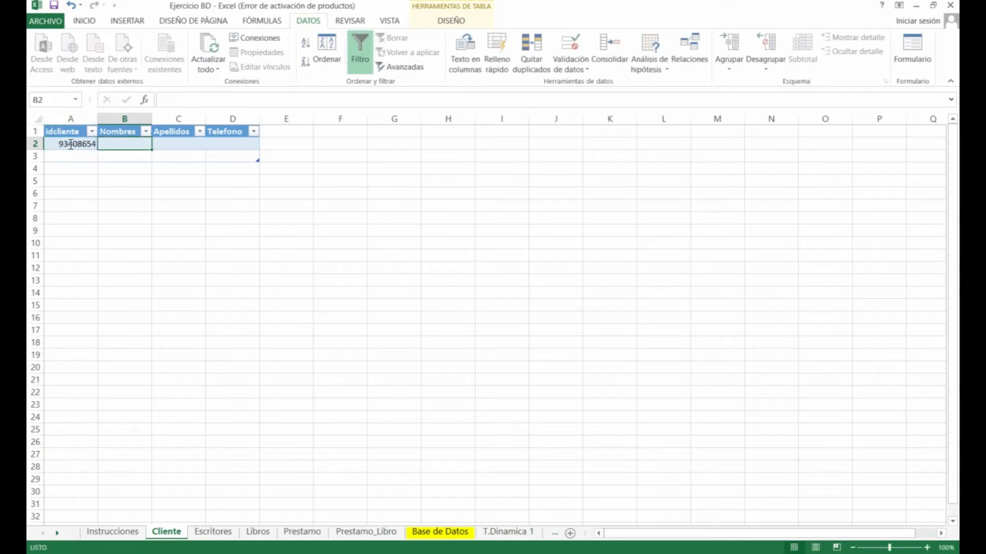
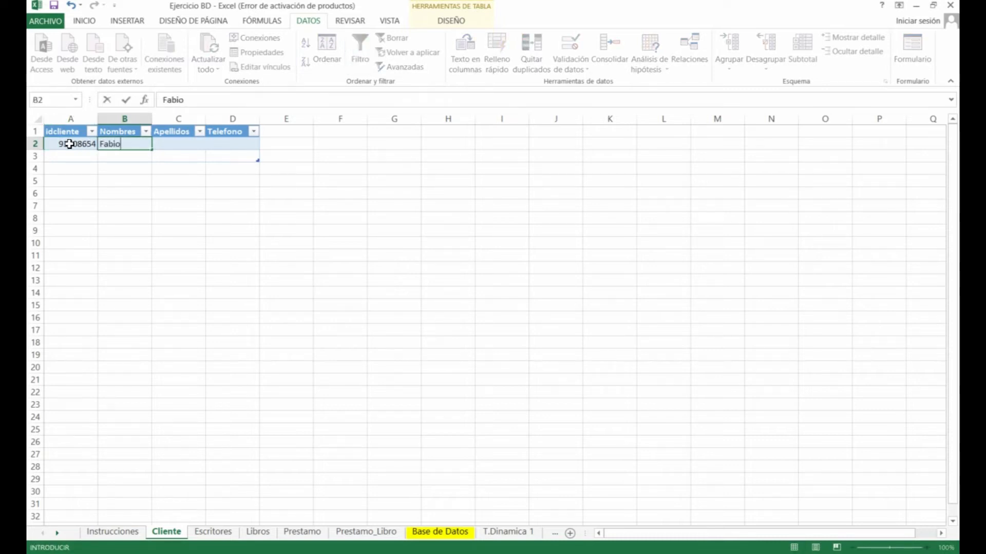
{"action": "key", "text": "Tab"}
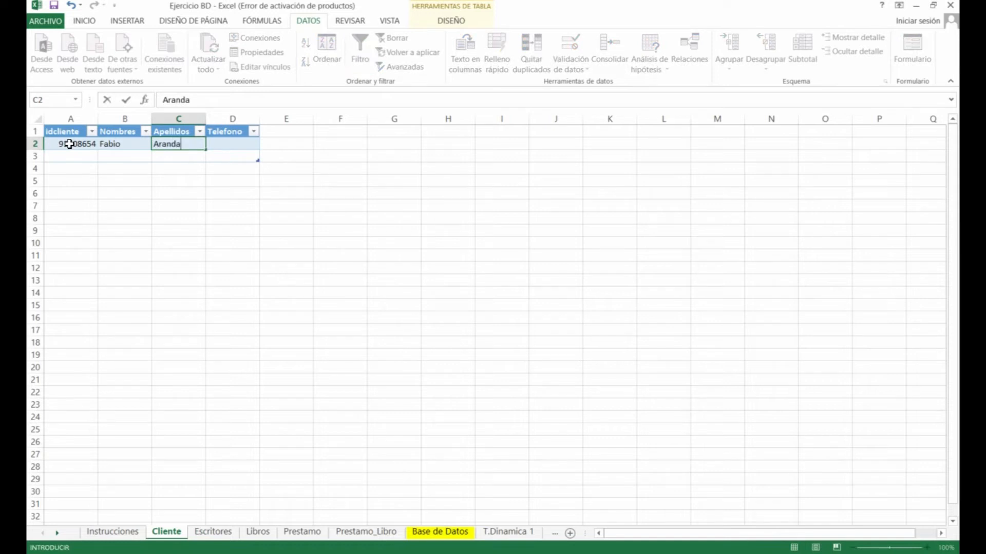
{"action": "key", "text": "Tab"}
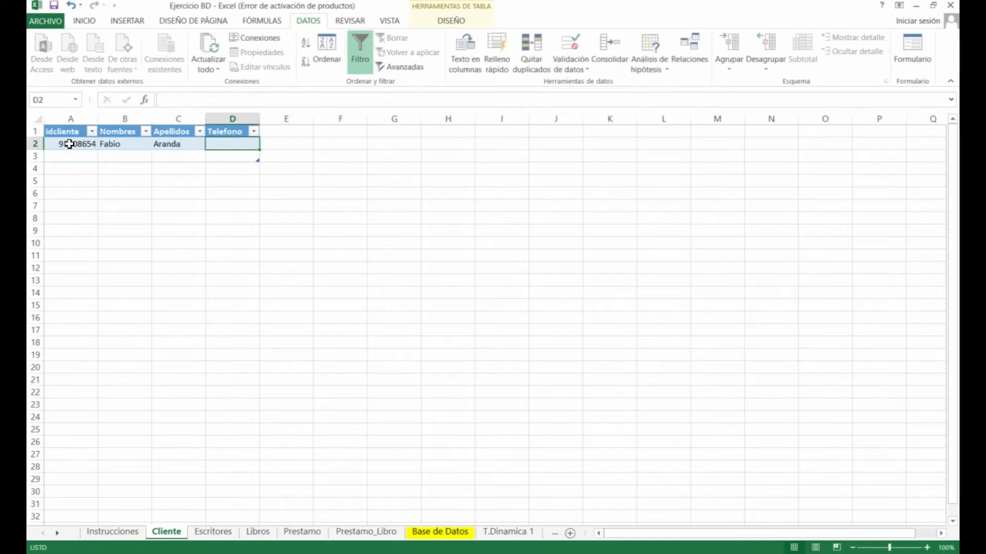
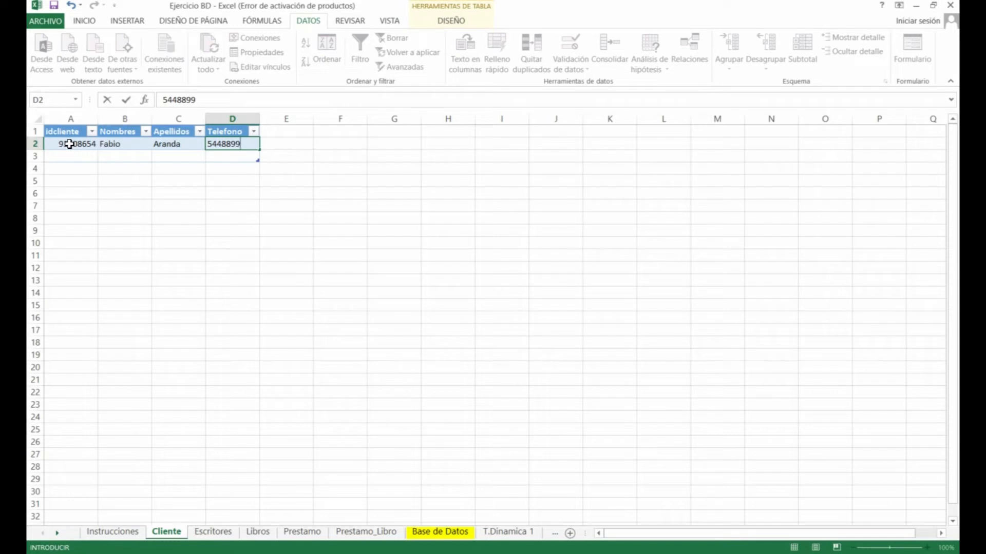
{"action": "key", "text": "Return"}
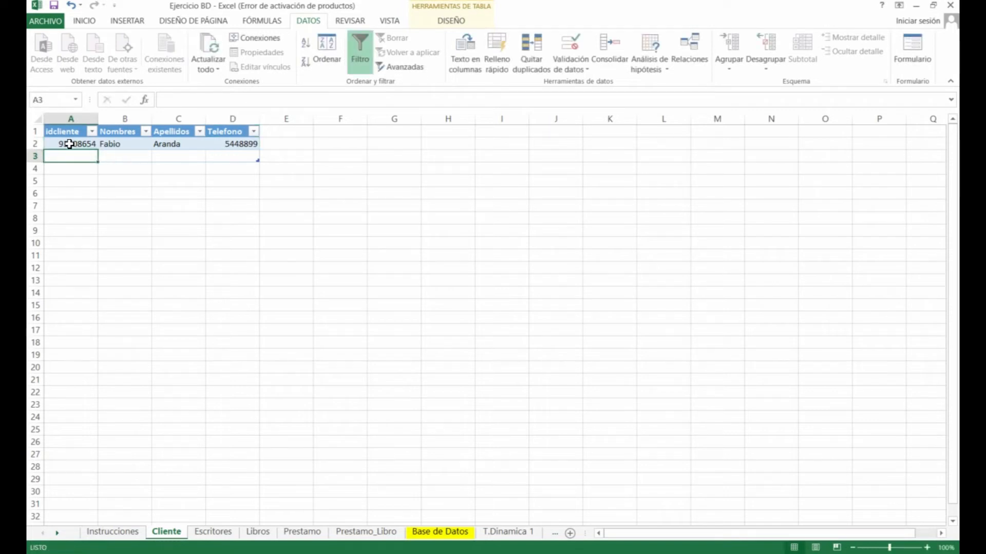
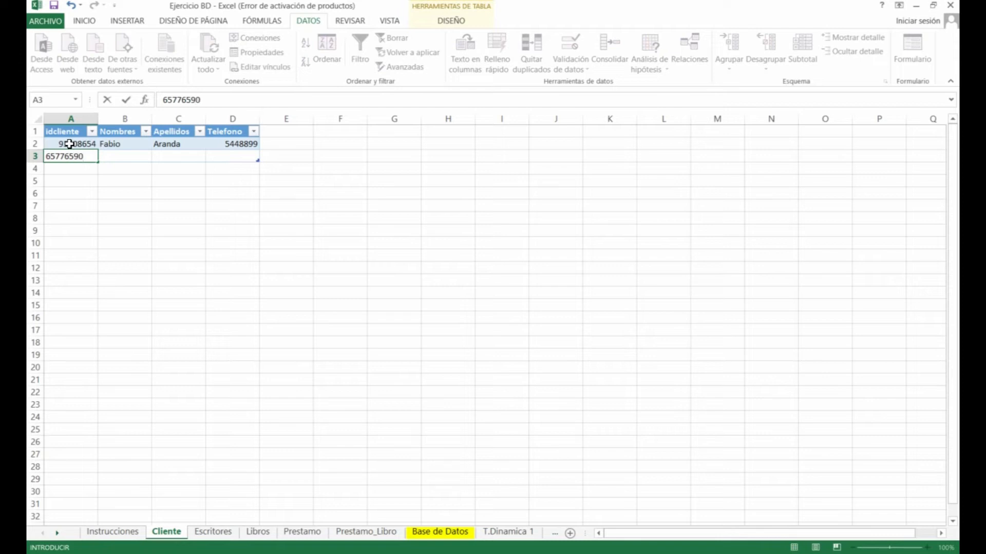
Enter the second client's id, first name, surname and phone number in row 3
{"action": "key", "text": "Tab"}
{"action": "key", "text": "Tab"}
{"action": "key", "text": "Tab"}
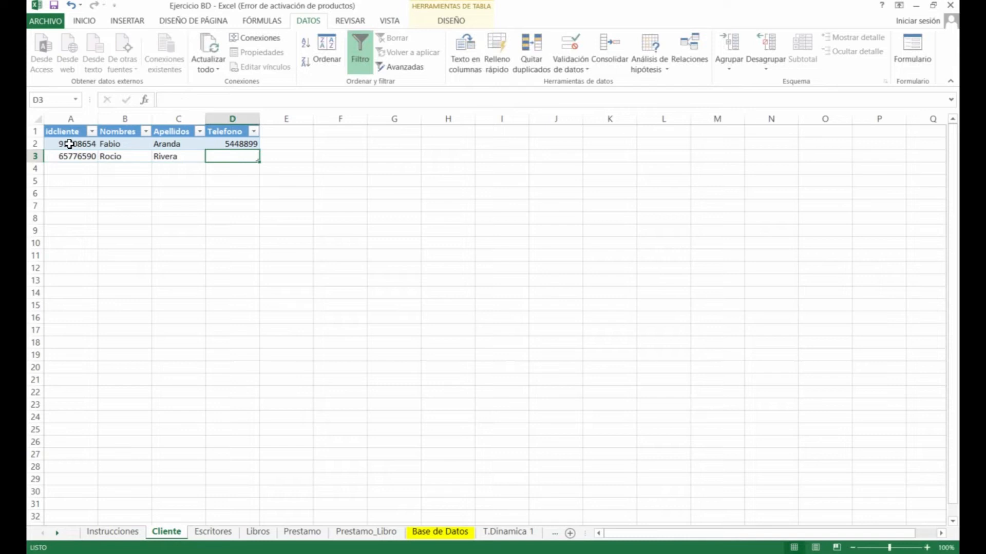
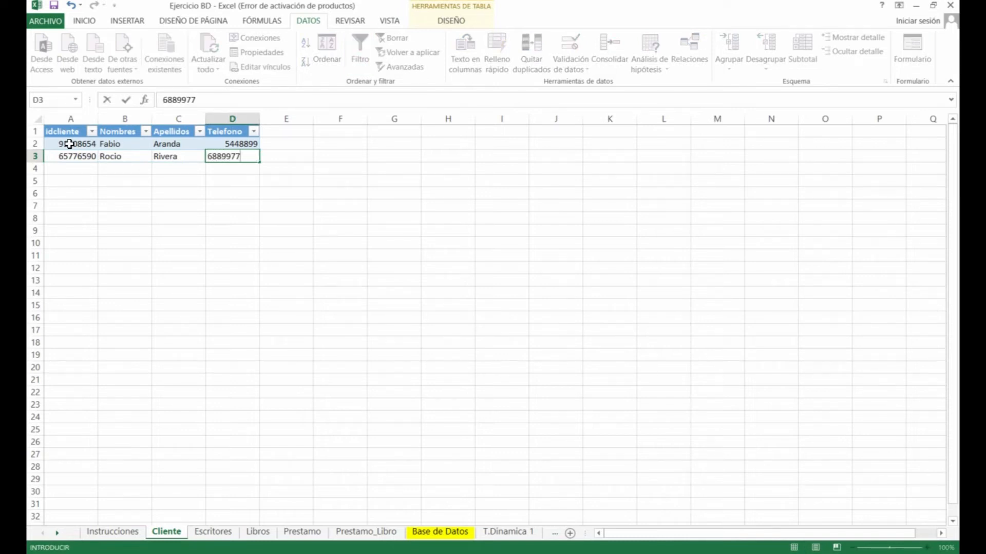
{"action": "key", "text": "Tab"}
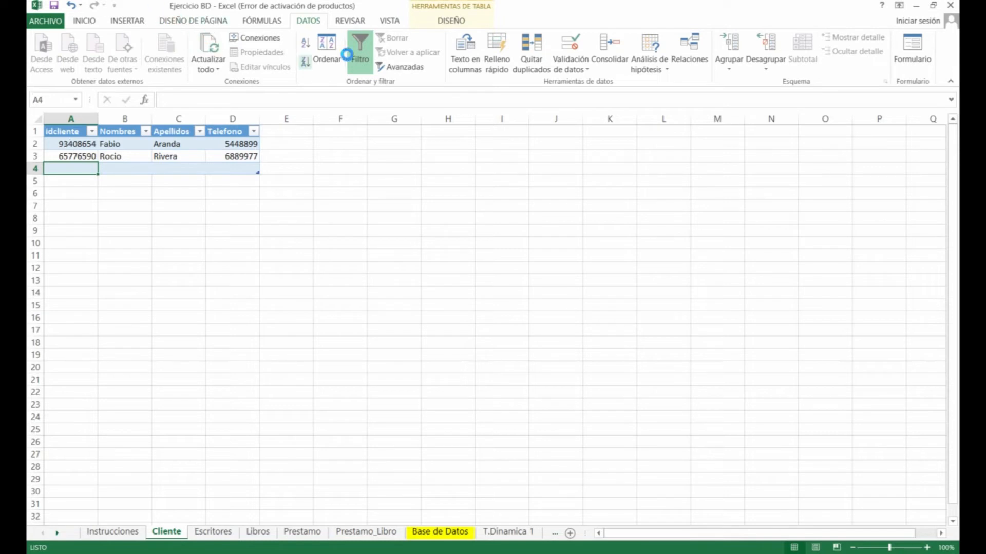
Bring up Excel Options at the Quick Access Toolbar customisation page
{"action": "left_click", "coordinate": [88, 22]}
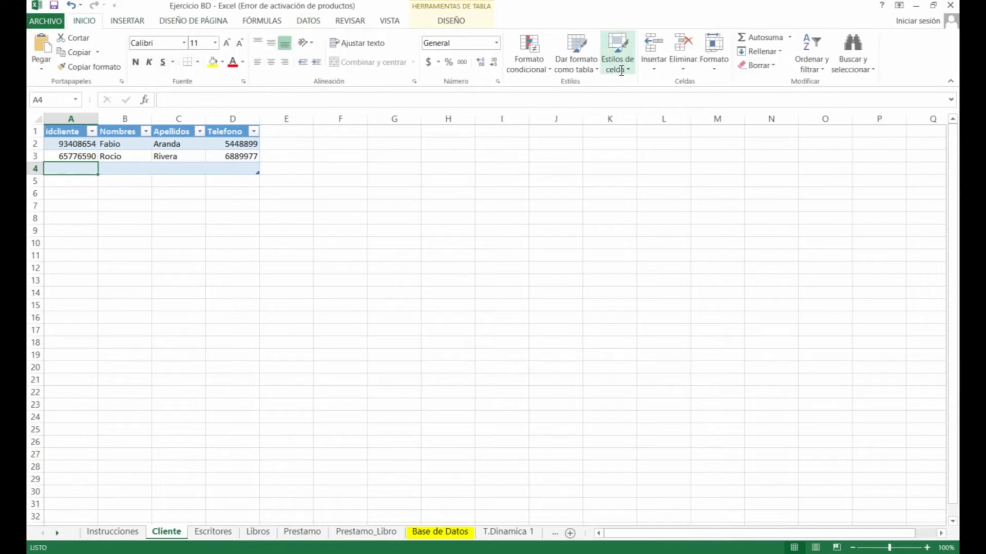
{"action": "left_click", "coordinate": [45, 19]}
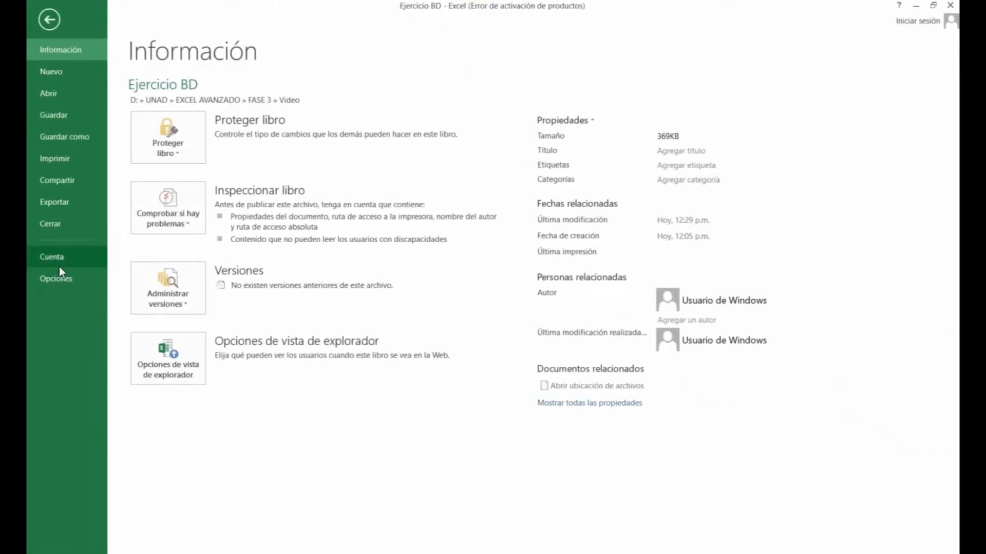
{"action": "key", "text": "Escape"}
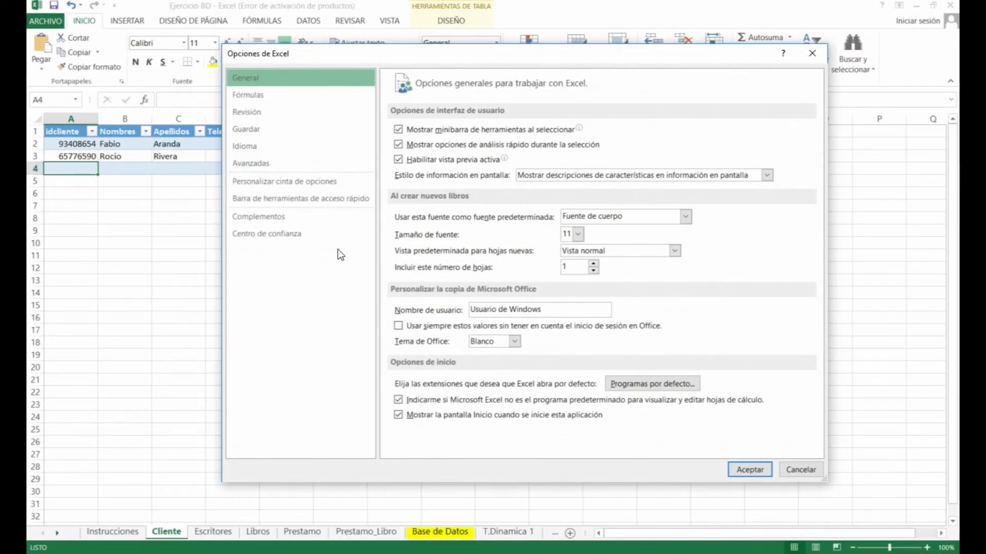
{"action": "left_click", "coordinate": [304, 199]}
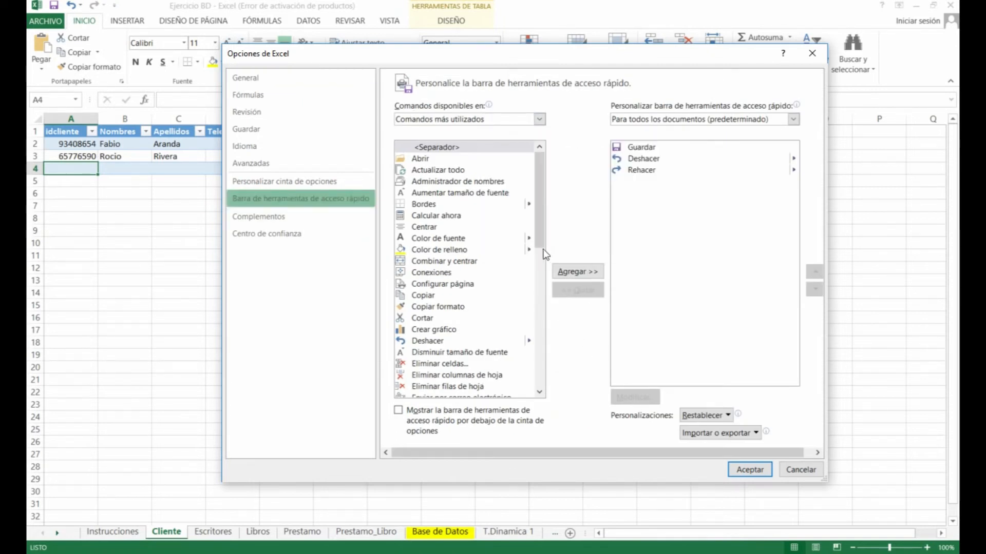
{"action": "left_click_drag", "start_coordinate": [542, 163], "coordinate": [553, 231]}
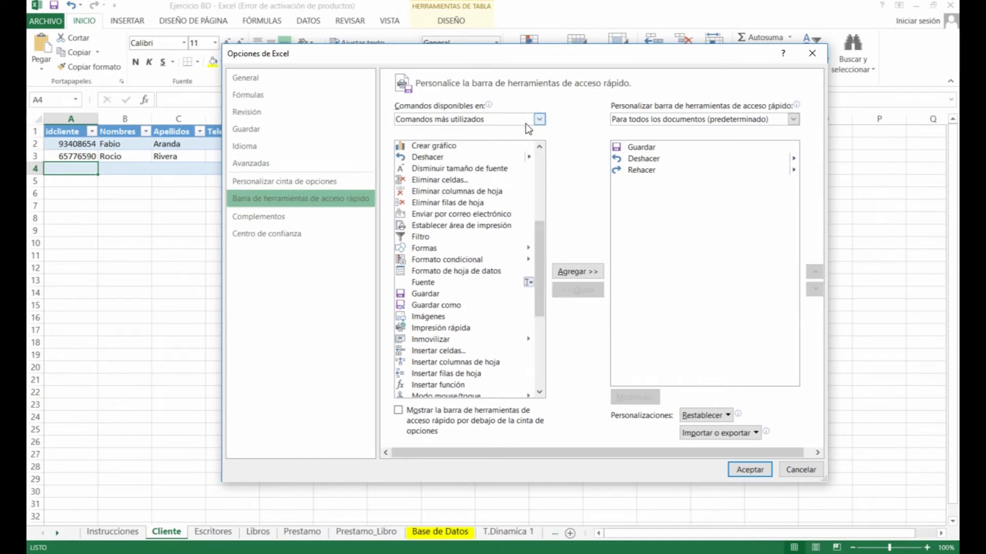
Add the Formulario... command from All Commands to the Quick Access Toolbar and accept
{"action": "left_click", "coordinate": [526, 124]}
{"action": "left_click", "coordinate": [481, 161]}
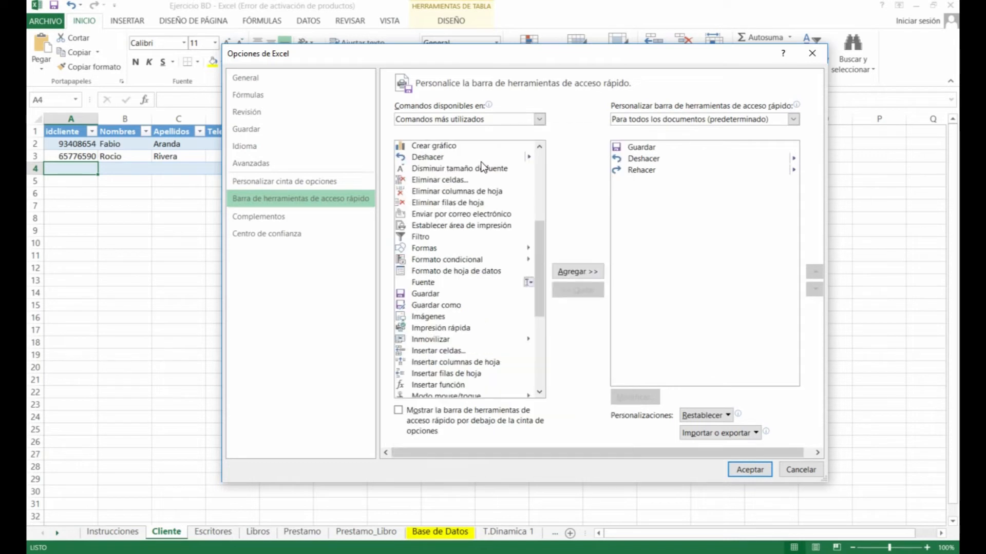
{"action": "left_click_drag", "start_coordinate": [538, 156], "coordinate": [547, 261]}
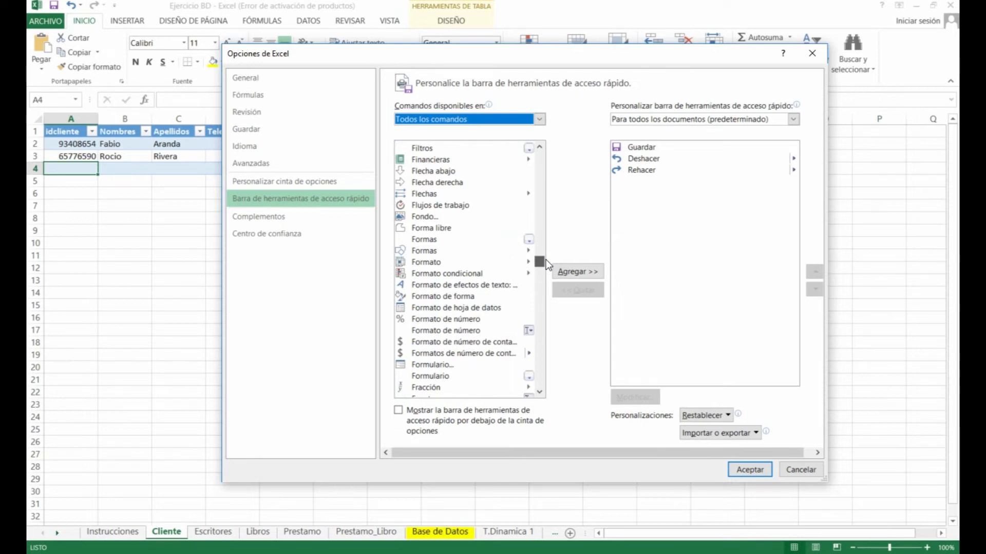
{"action": "left_click_drag", "start_coordinate": [546, 259], "coordinate": [546, 256]}
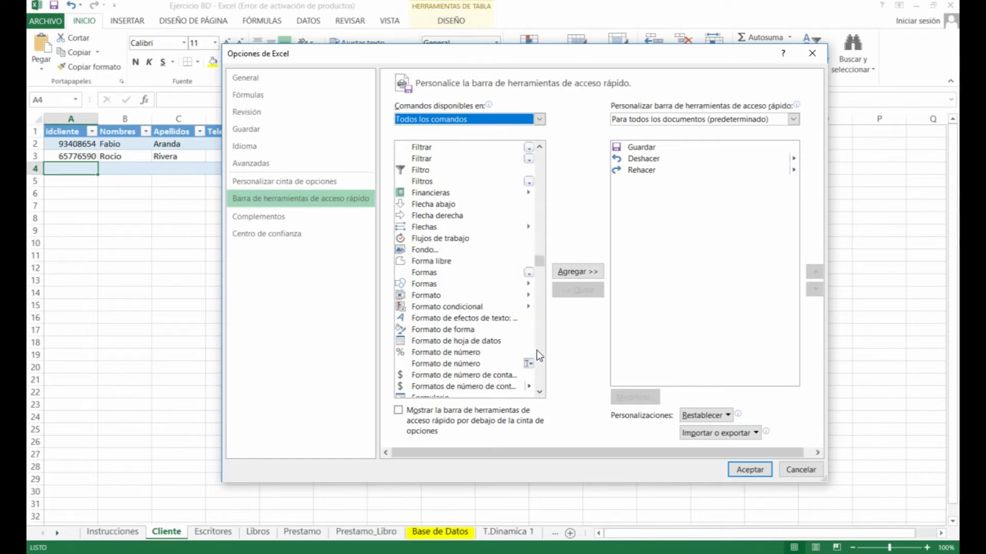
{"action": "scroll", "coordinate": [543, 395], "scroll_direction": "down", "scroll_amount": 2}
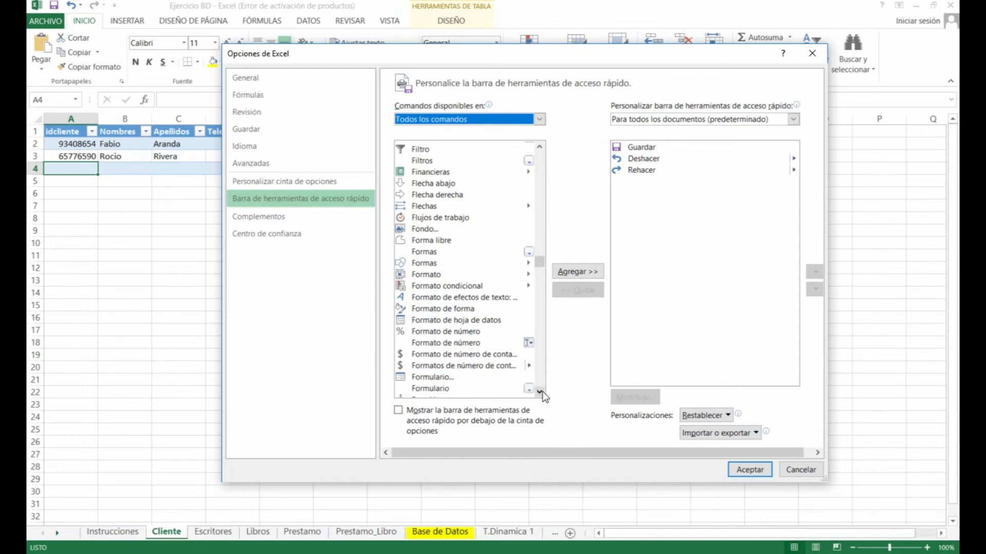
{"action": "left_click", "coordinate": [427, 357]}
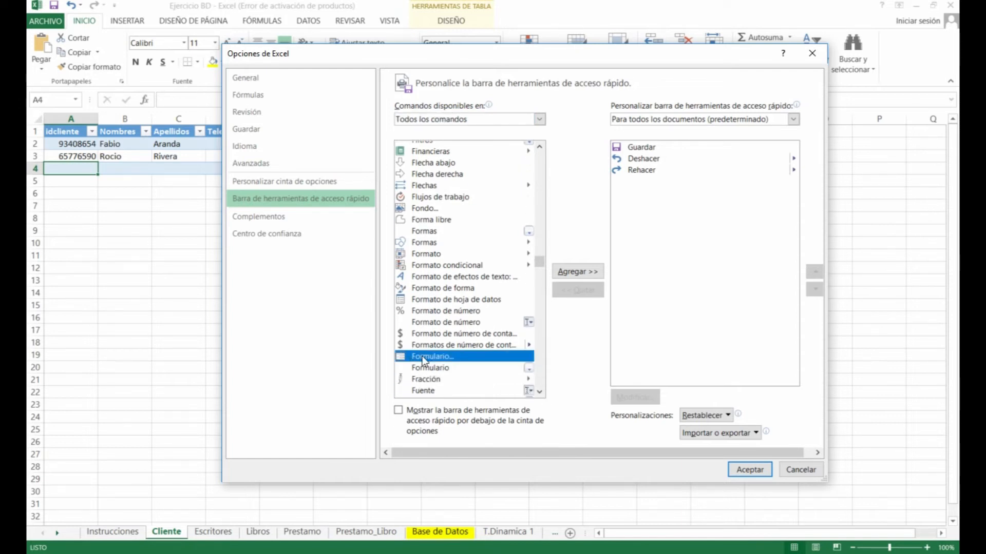
{"action": "left_click", "coordinate": [575, 271]}
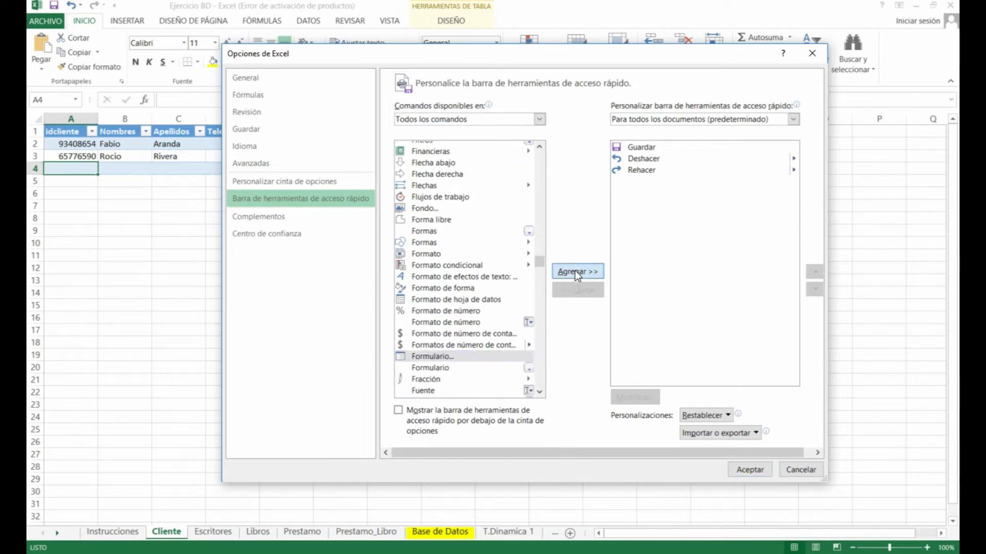
{"action": "left_click", "coordinate": [744, 470]}
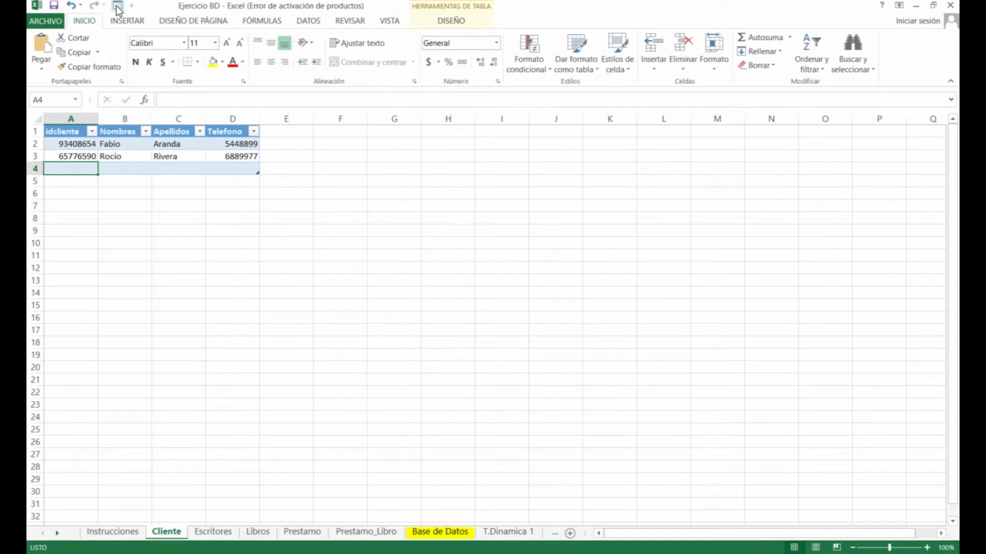
Review the existing clients' ids, first names and surnames in the Cliente table
{"action": "left_click", "coordinate": [146, 167]}
{"action": "left_click", "coordinate": [109, 154]}
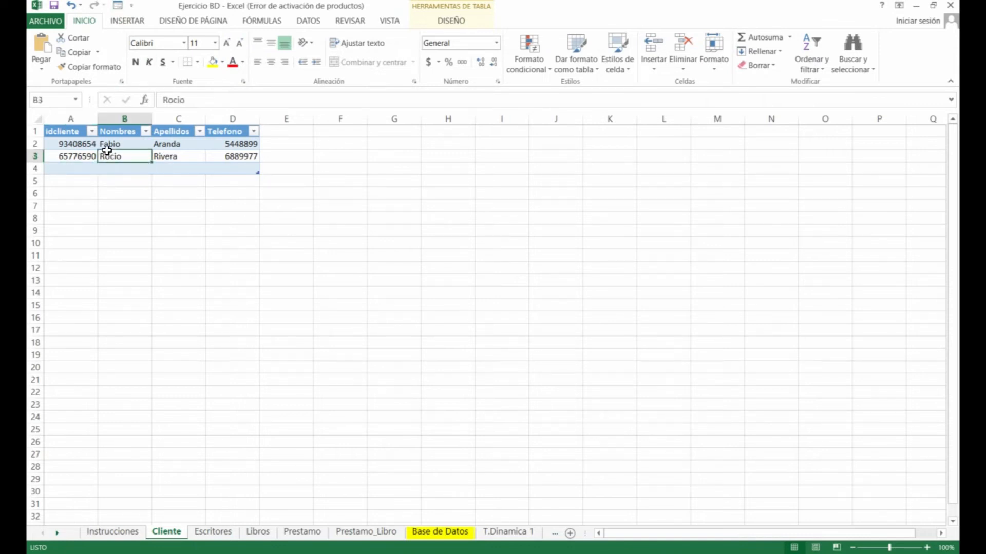
{"action": "left_click", "coordinate": [74, 153]}
{"action": "left_click", "coordinate": [122, 154]}
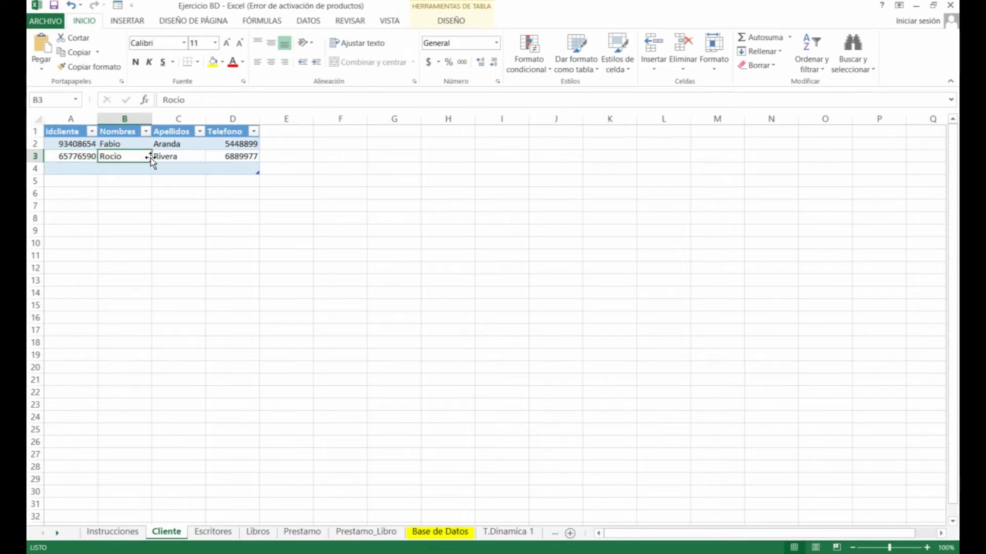
{"action": "left_click", "coordinate": [164, 156]}
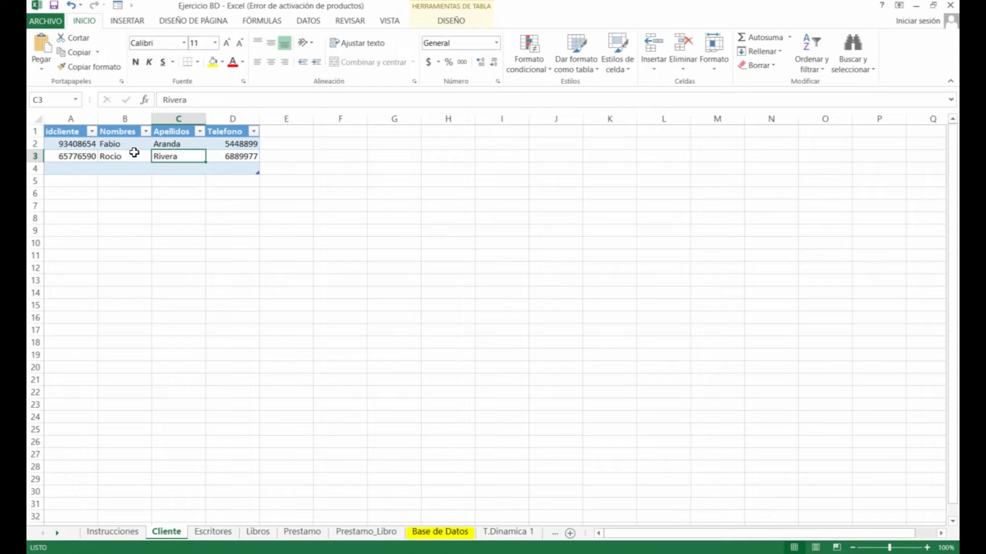
{"action": "left_click", "coordinate": [84, 146]}
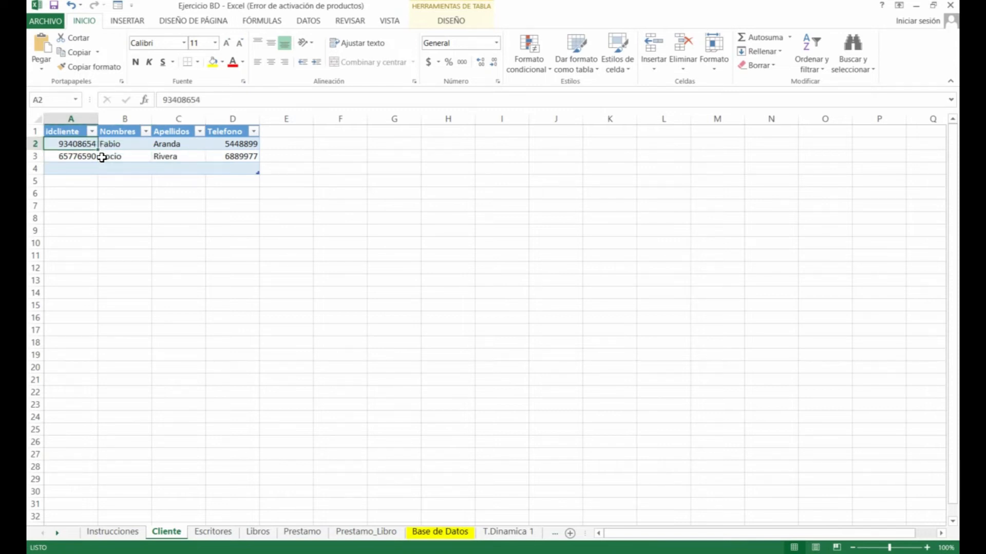
{"action": "left_click", "coordinate": [123, 154]}
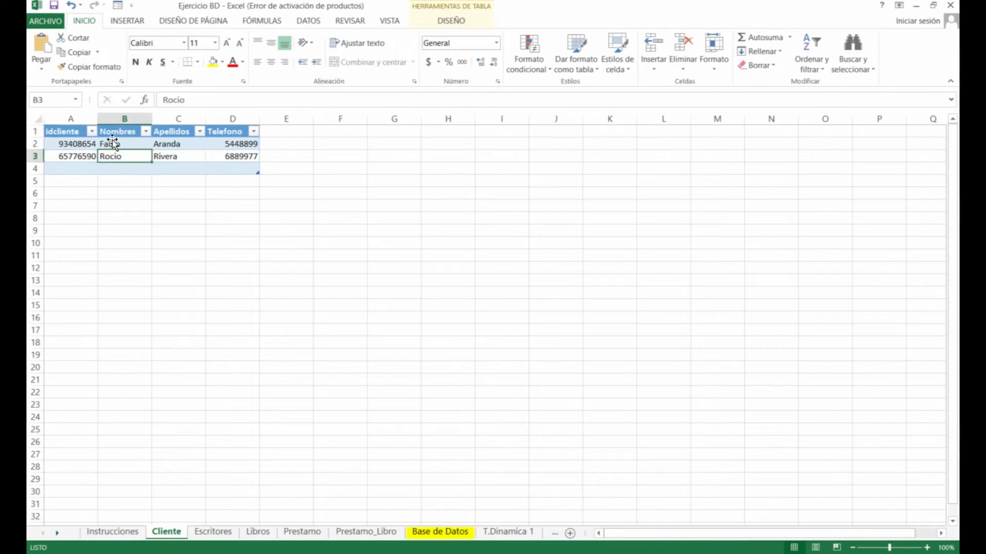
Through the Formulario data form, add a new client record with id, first name, surname and phone
{"action": "left_click", "coordinate": [119, 7]}
{"action": "left_click_drag", "start_coordinate": [540, 152], "coordinate": [500, 195]}
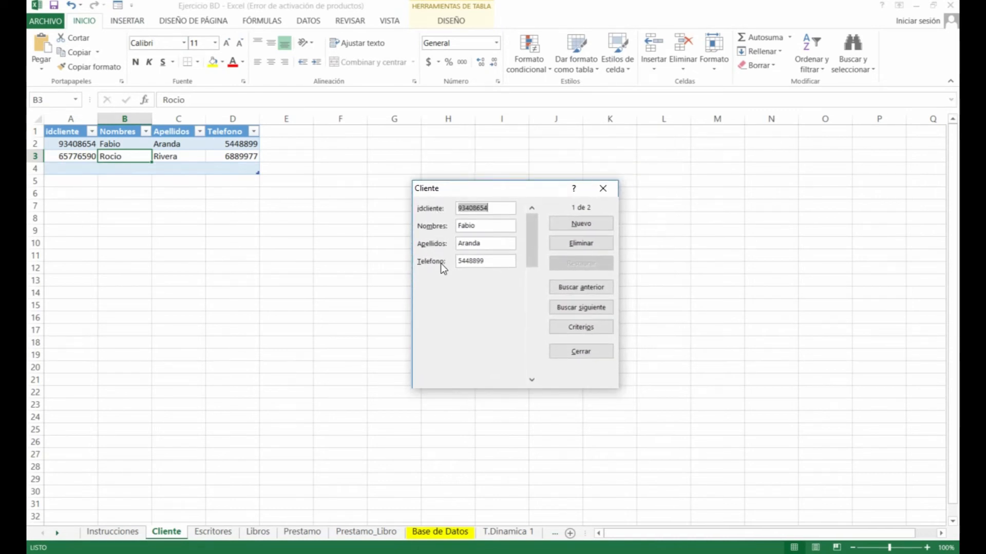
{"action": "left_click", "coordinate": [592, 224]}
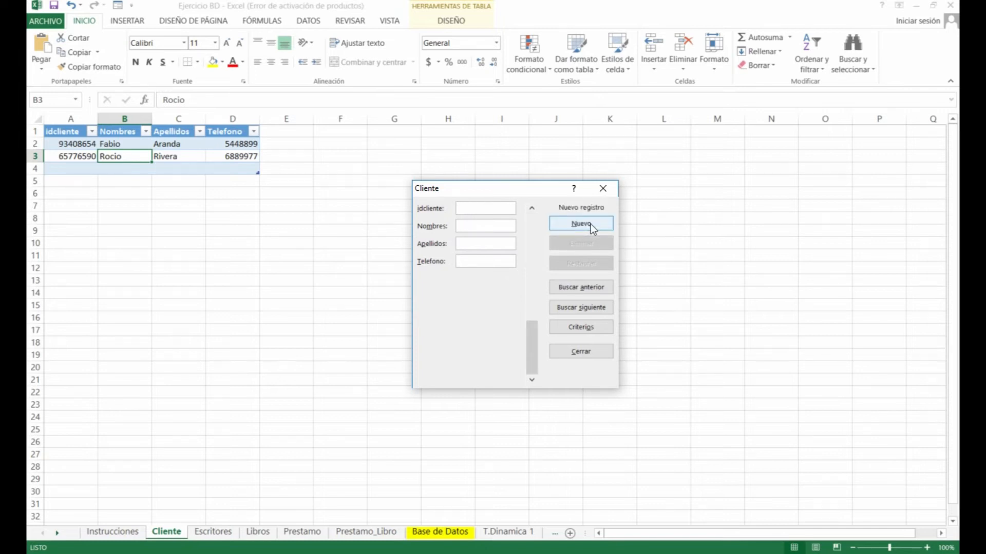
{"action": "type", "text": "28913"}
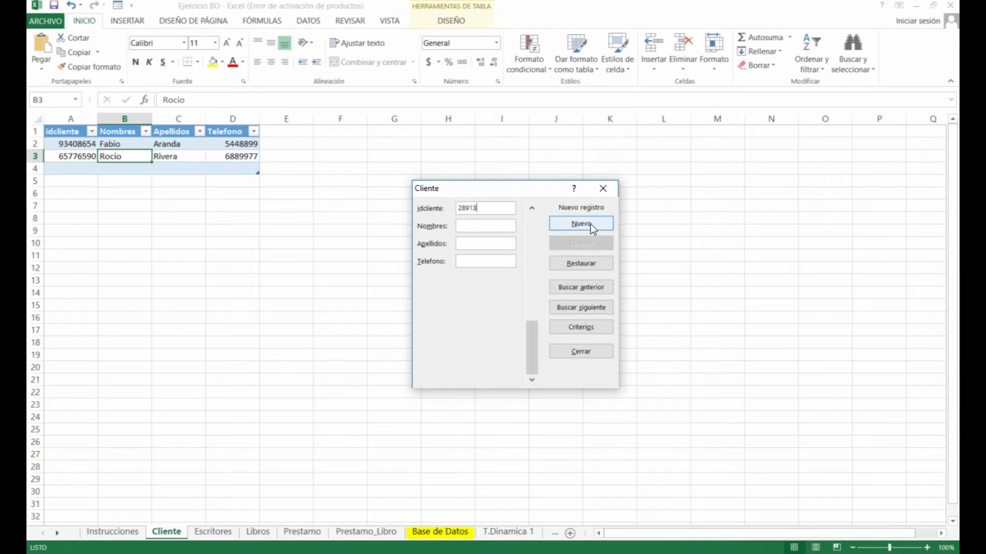
{"action": "type", "text": "120"}
{"action": "key", "text": "Tab"}
{"action": "type", "text": "Murillo788"}
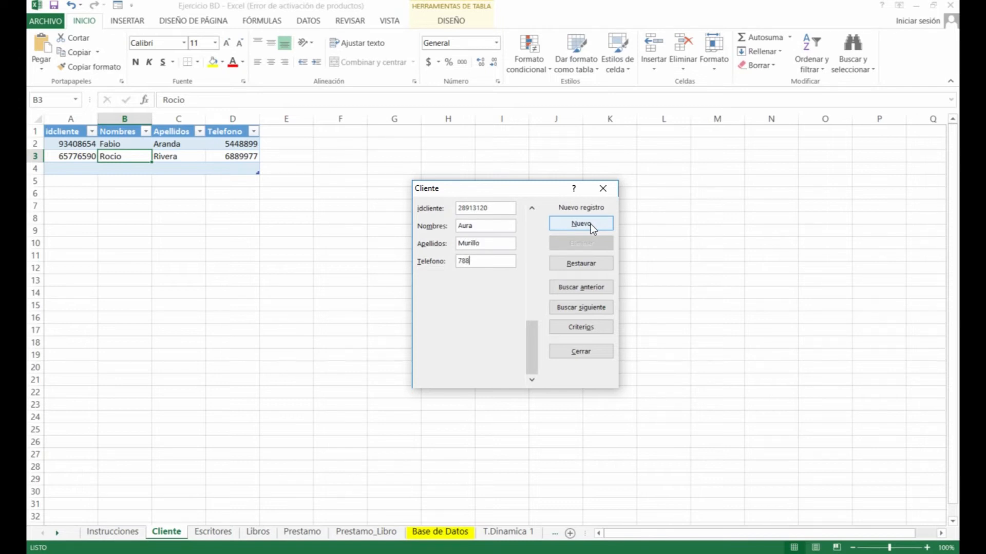
{"action": "type", "text": "9966"}
{"action": "left_click", "coordinate": [590, 224]}
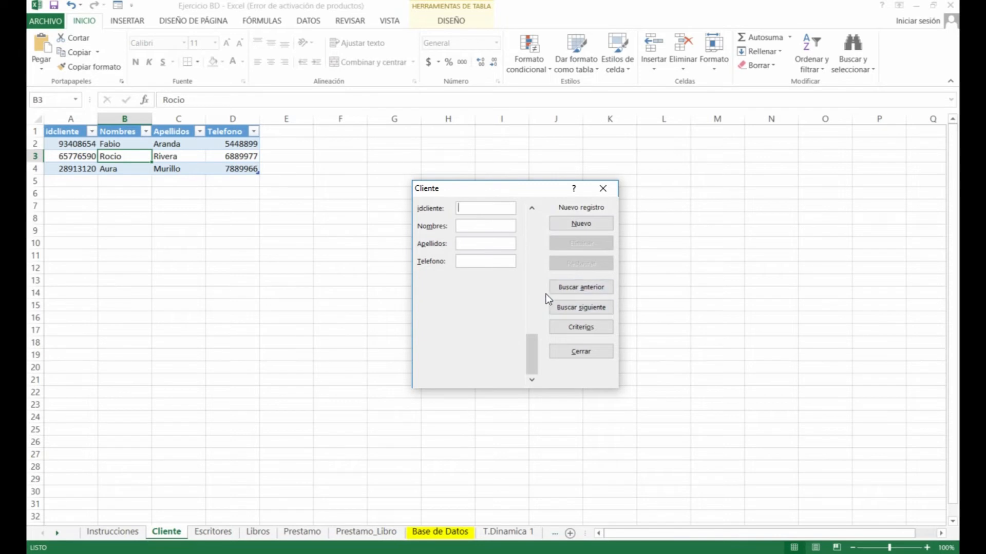
Browse back to the first client record, then close the data form and deselect
{"action": "left_click", "coordinate": [588, 283]}
{"action": "left_click", "coordinate": [589, 283]}
{"action": "left_click", "coordinate": [588, 283]}
{"action": "left_click", "coordinate": [588, 283]}
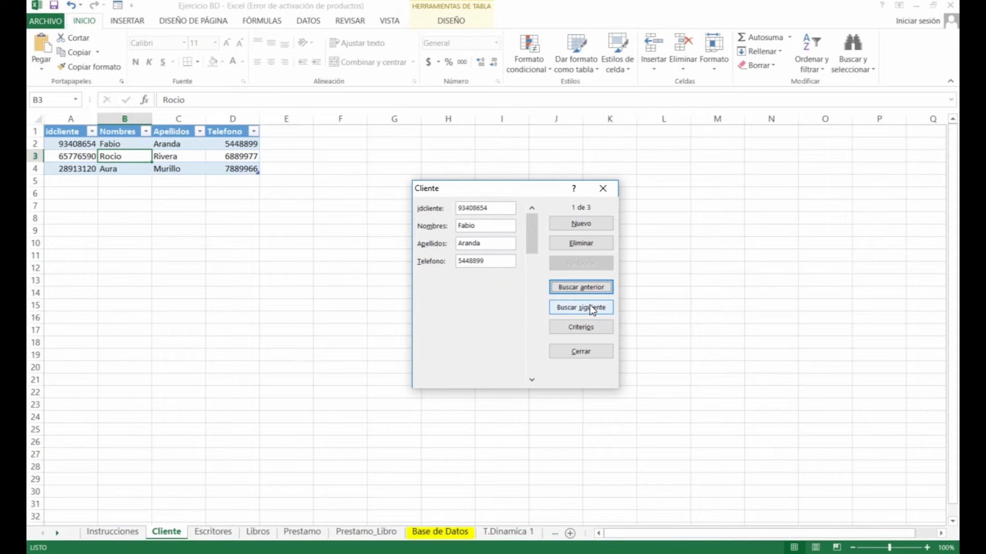
{"action": "left_click", "coordinate": [606, 194]}
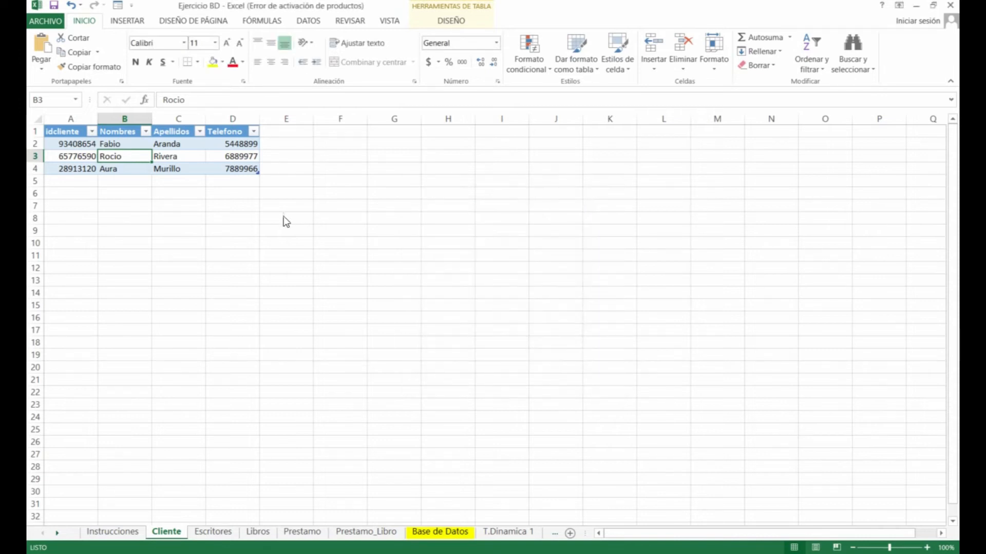
{"action": "left_click", "coordinate": [315, 227]}
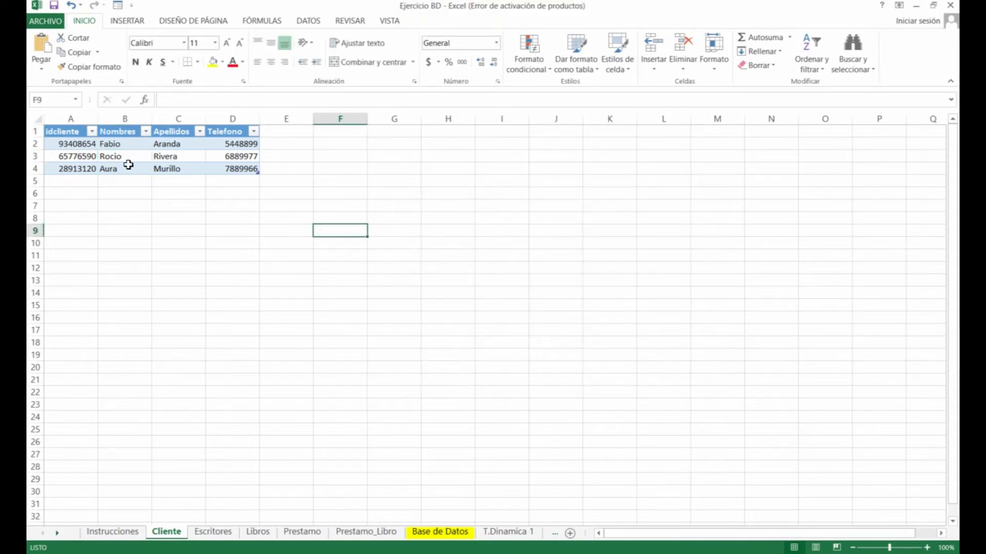
{"action": "left_click", "coordinate": [118, 6]}
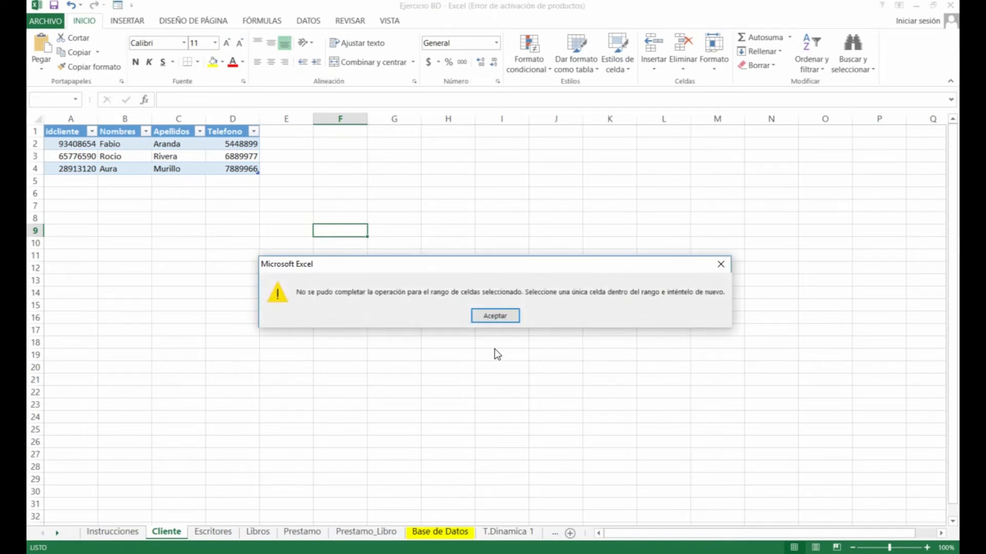
{"action": "left_click", "coordinate": [497, 318]}
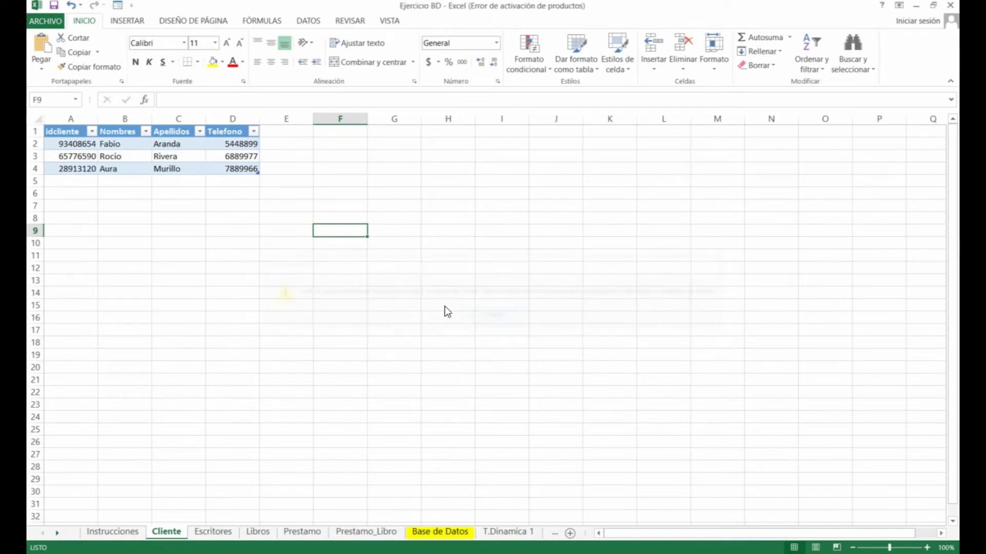
{"action": "left_click", "coordinate": [177, 166]}
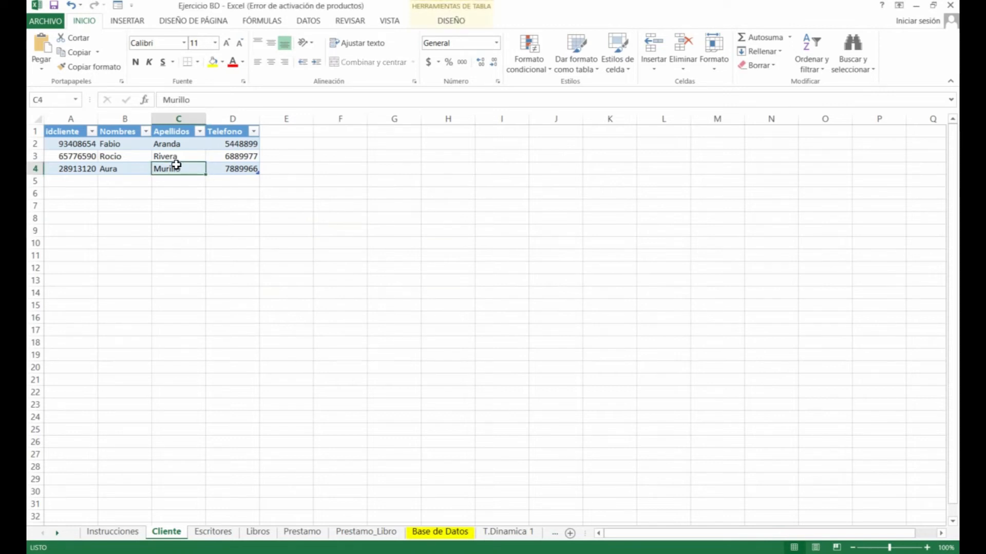
{"action": "left_click", "coordinate": [119, 6]}
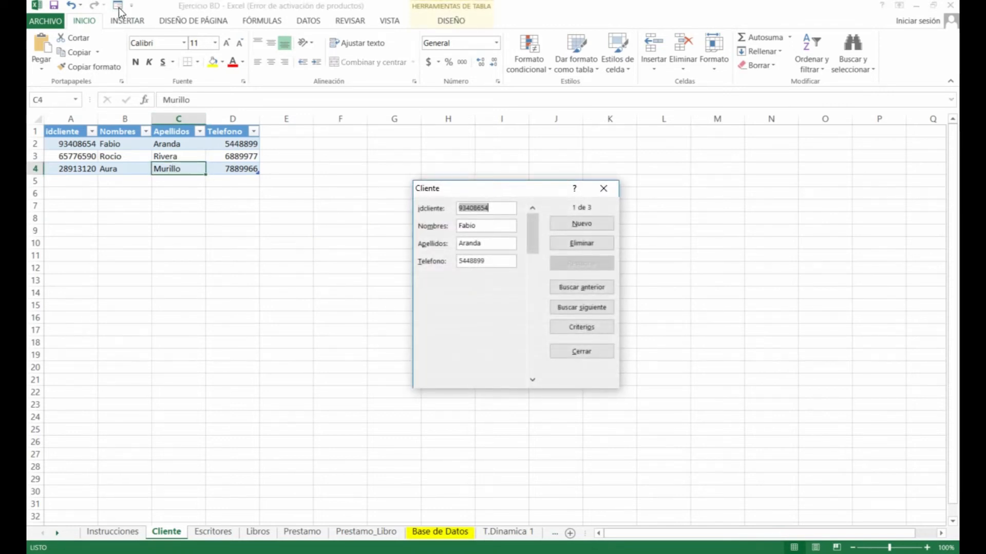
{"action": "left_click", "coordinate": [603, 189]}
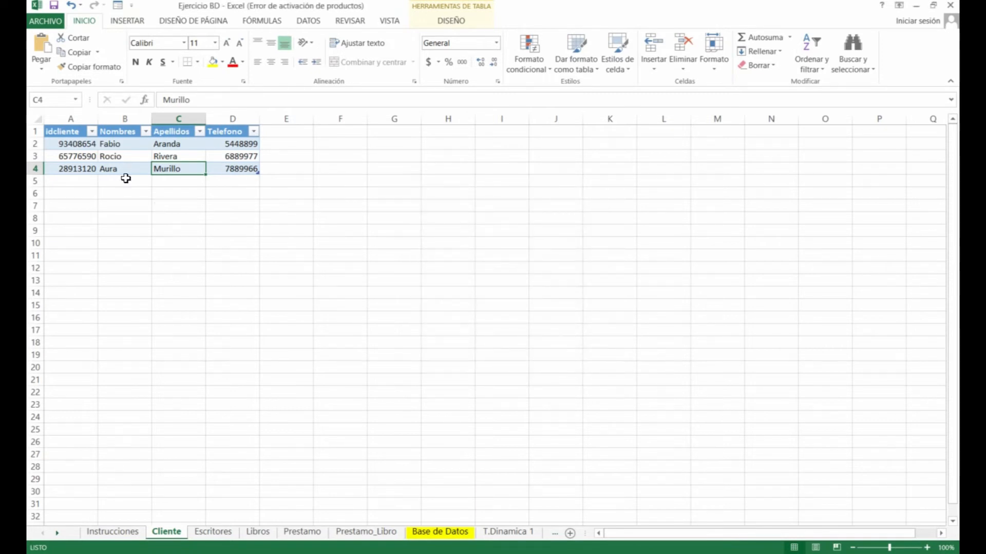
{"action": "left_click", "coordinate": [125, 178]}
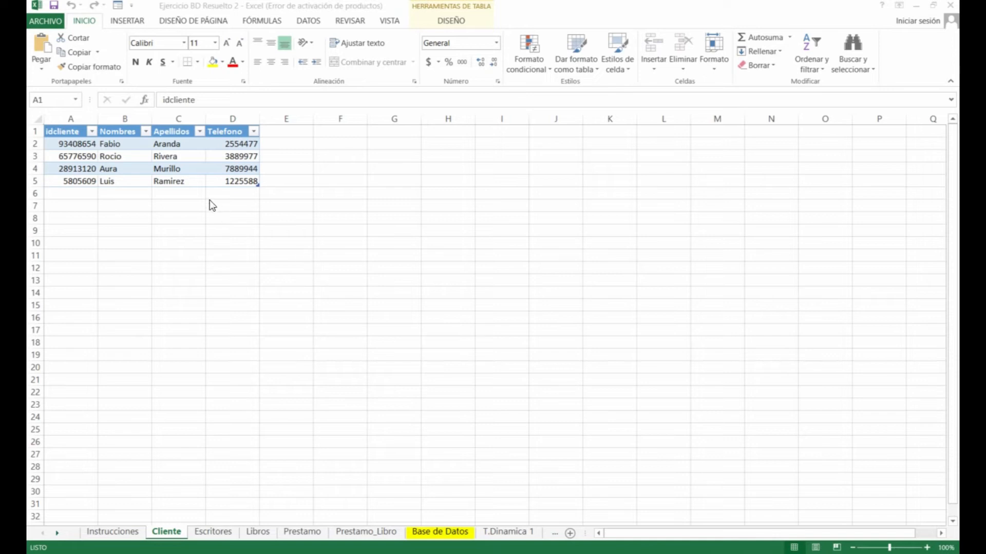
Select the client ids on Cliente and the writer ids A2:A6 on Escritores
{"action": "left_click", "coordinate": [92, 145]}
{"action": "left_click_drag", "start_coordinate": [92, 147], "coordinate": [224, 183]}
{"action": "left_click_drag", "start_coordinate": [73, 146], "coordinate": [67, 180]}
{"action": "left_click", "coordinate": [213, 532]}
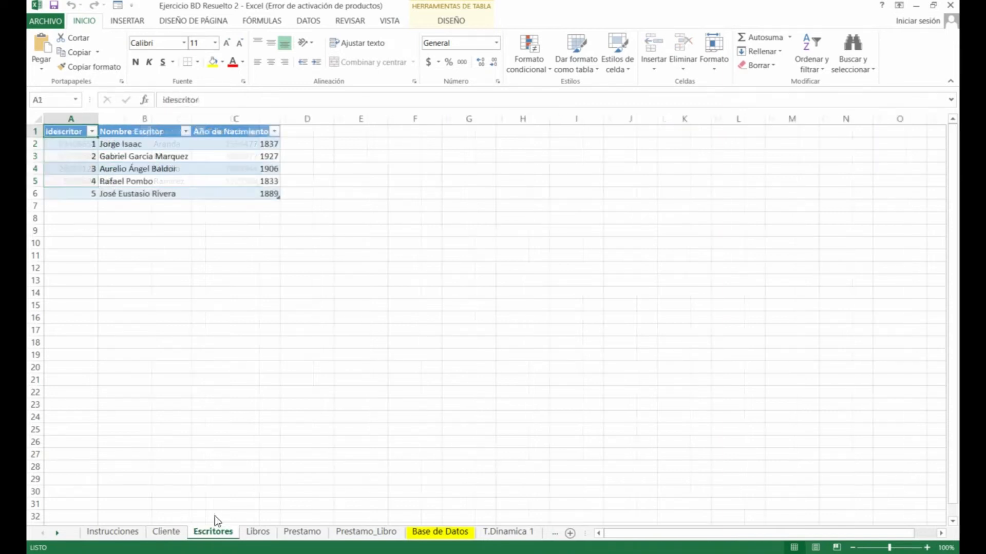
{"action": "left_click_drag", "start_coordinate": [81, 144], "coordinate": [83, 190]}
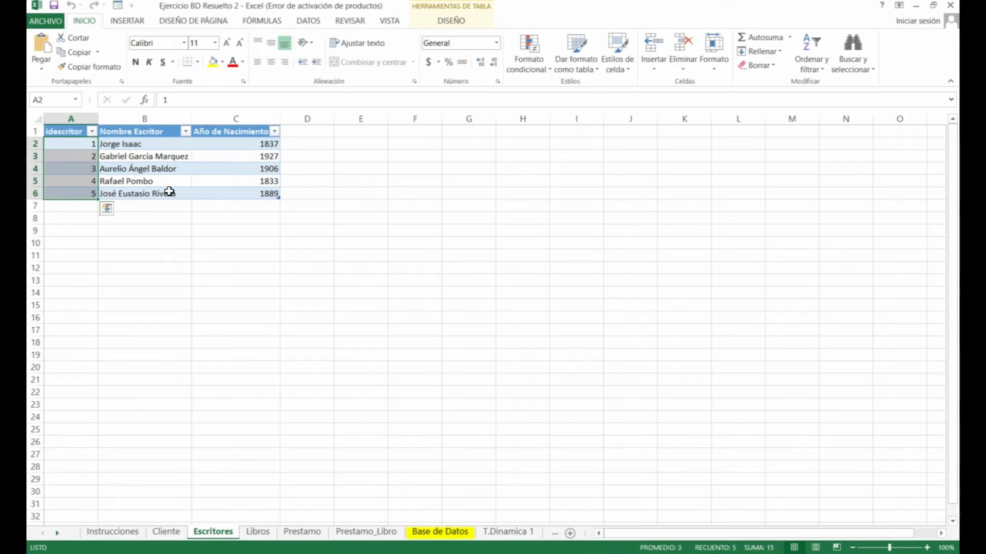
On Libros, select book ids A2:A6 and inspect La Maria's title, quantity and writer id
{"action": "left_click", "coordinate": [260, 537]}
{"action": "left_click_drag", "start_coordinate": [83, 144], "coordinate": [79, 191]}
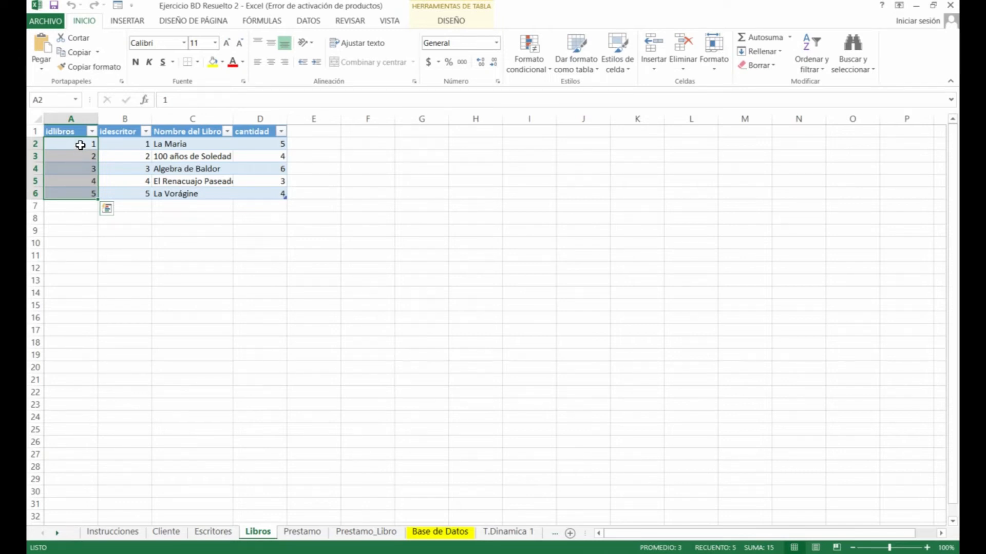
{"action": "left_click", "coordinate": [81, 145]}
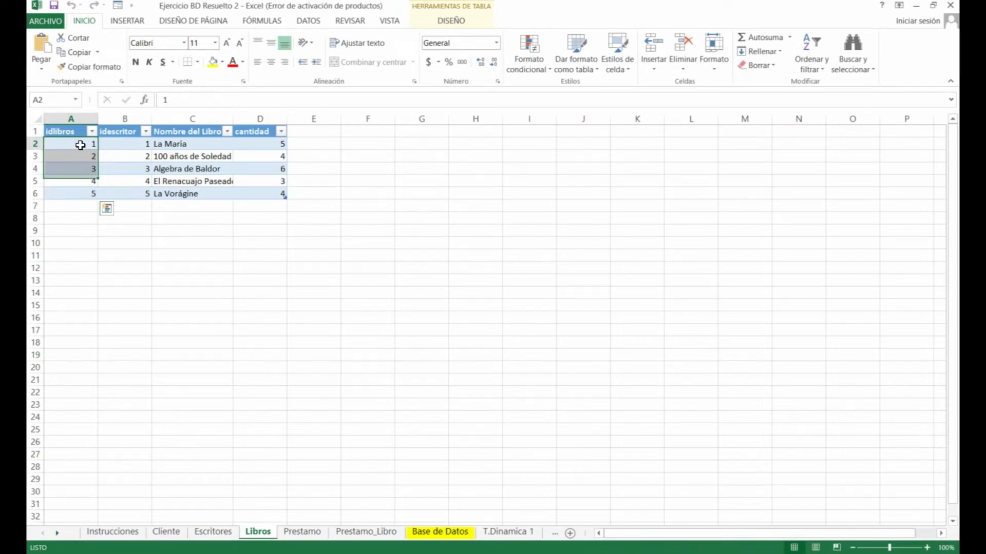
{"action": "left_click", "coordinate": [210, 148]}
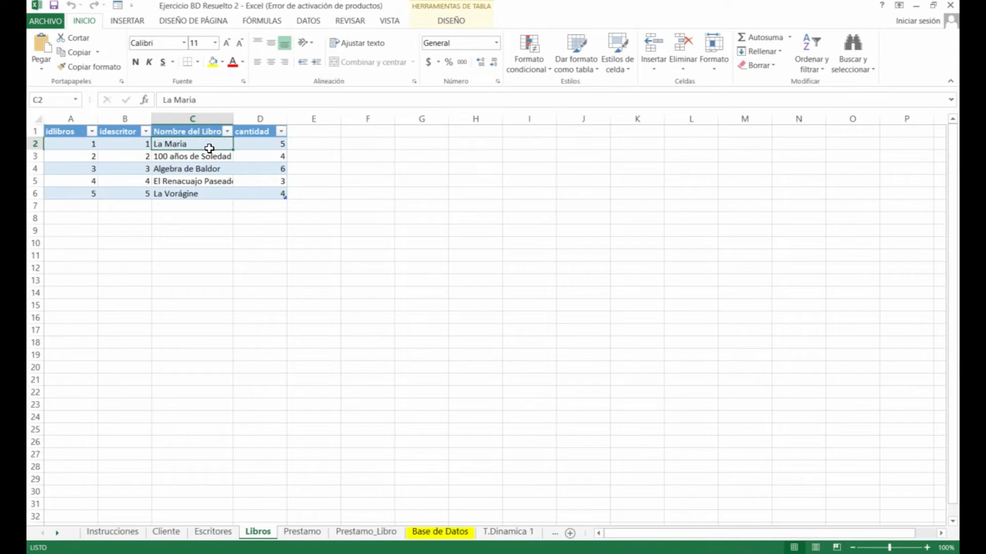
{"action": "left_click", "coordinate": [272, 145]}
{"action": "left_click", "coordinate": [137, 143]}
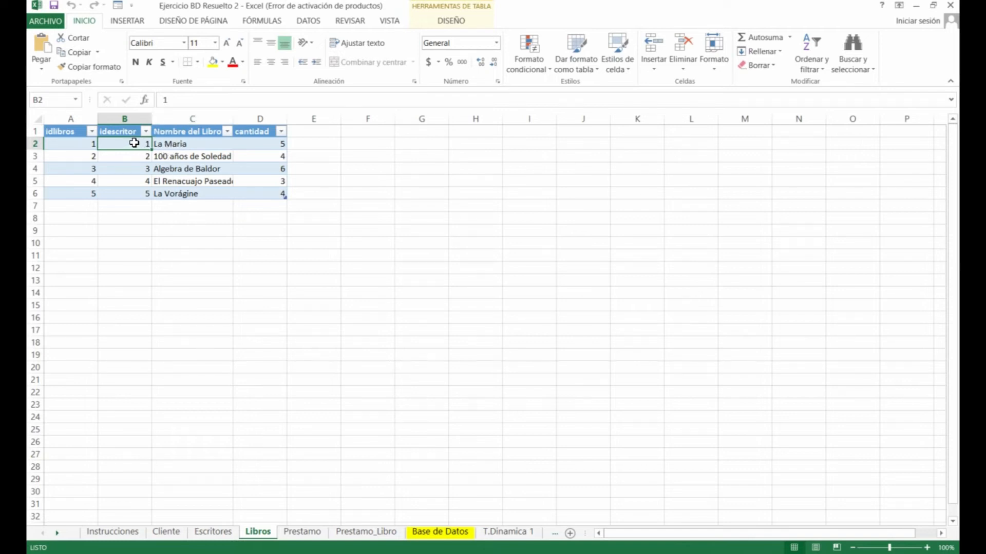
{"action": "left_click", "coordinate": [220, 532]}
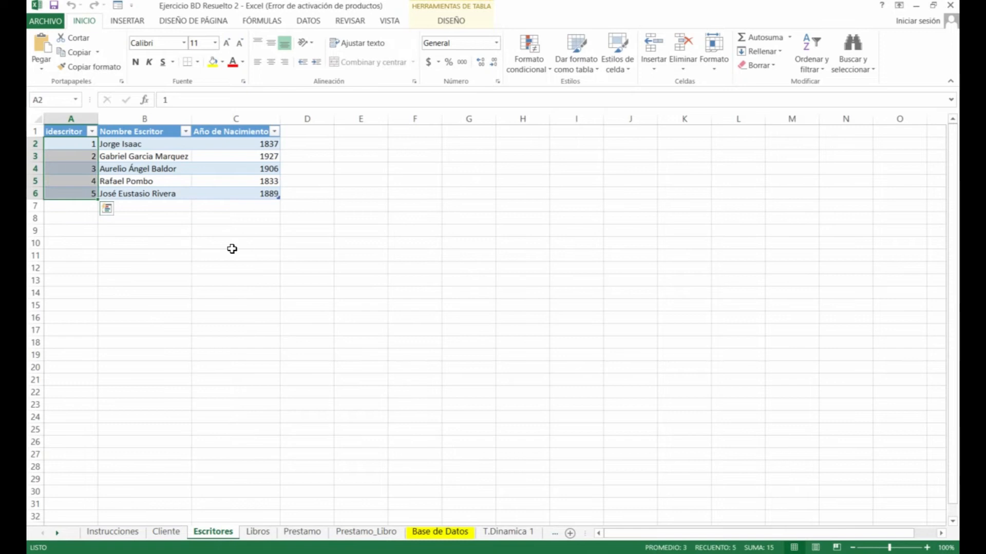
{"action": "left_click", "coordinate": [124, 144]}
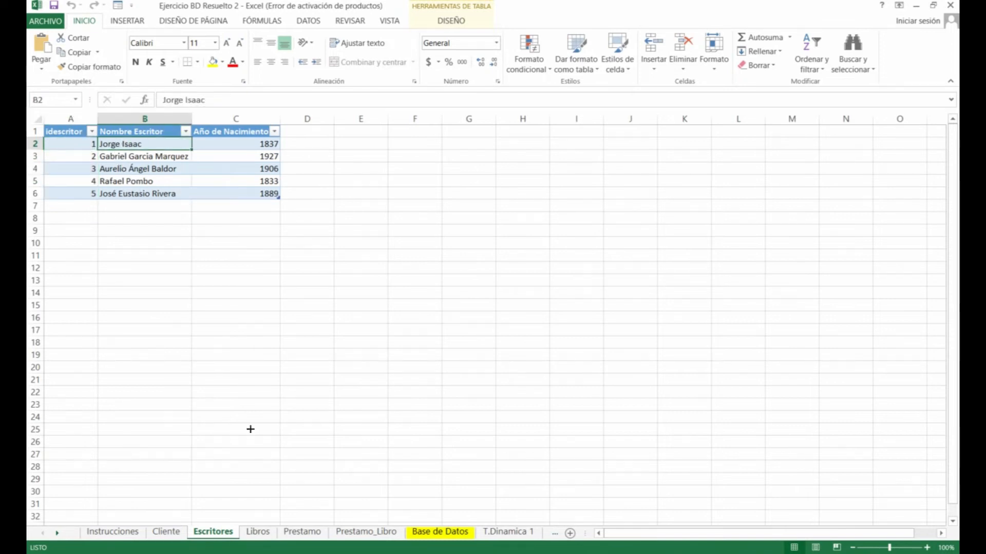
{"action": "left_click", "coordinate": [259, 532]}
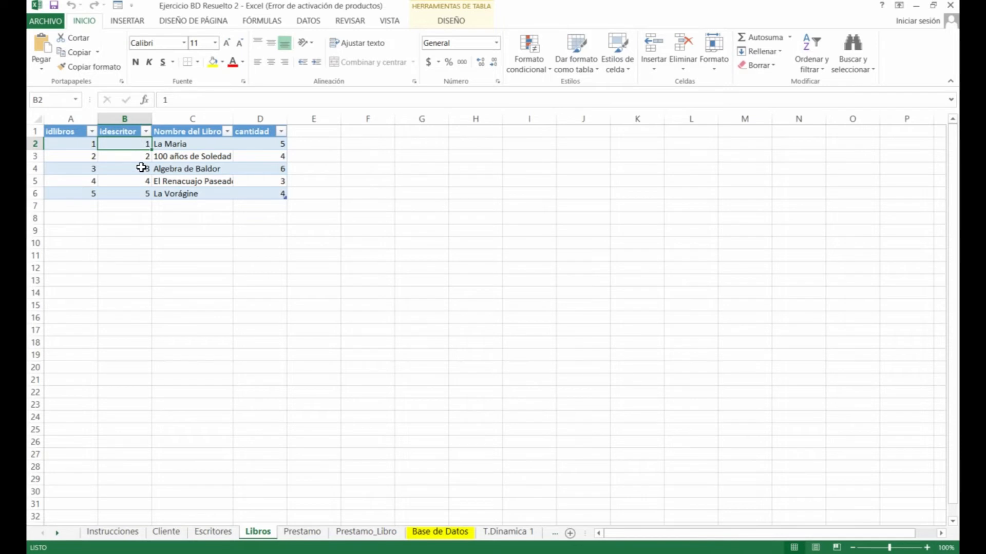
{"action": "left_click", "coordinate": [213, 532]}
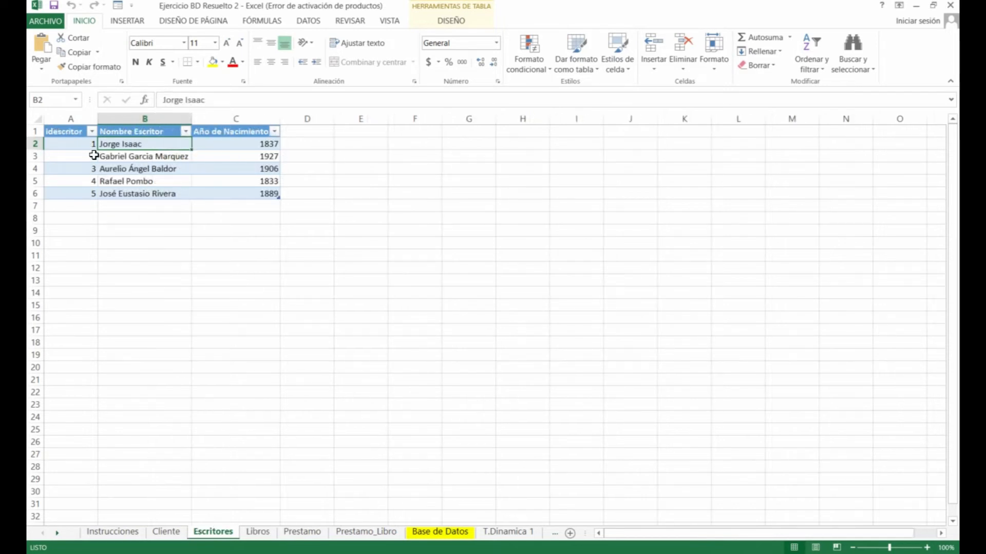
{"action": "left_click", "coordinate": [258, 532]}
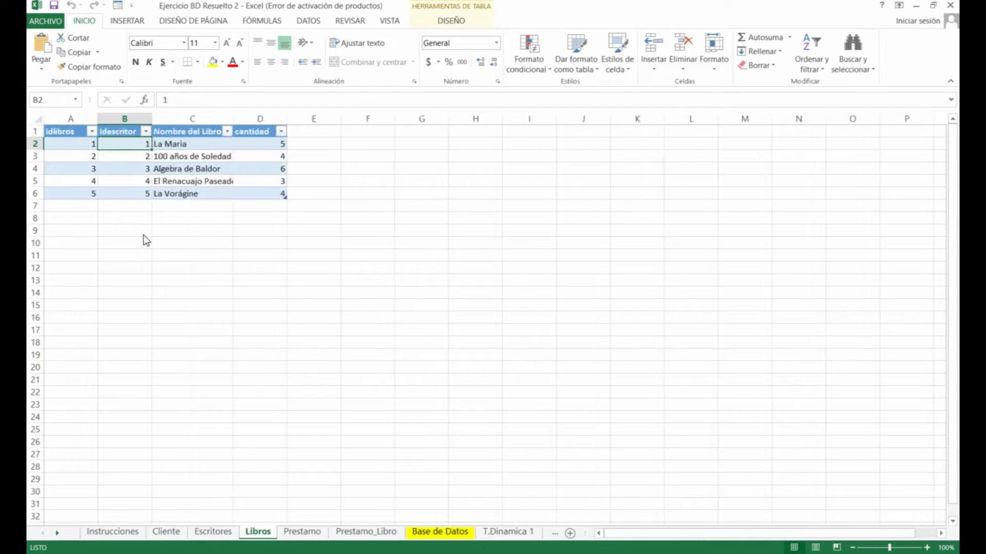
{"action": "left_click", "coordinate": [146, 192]}
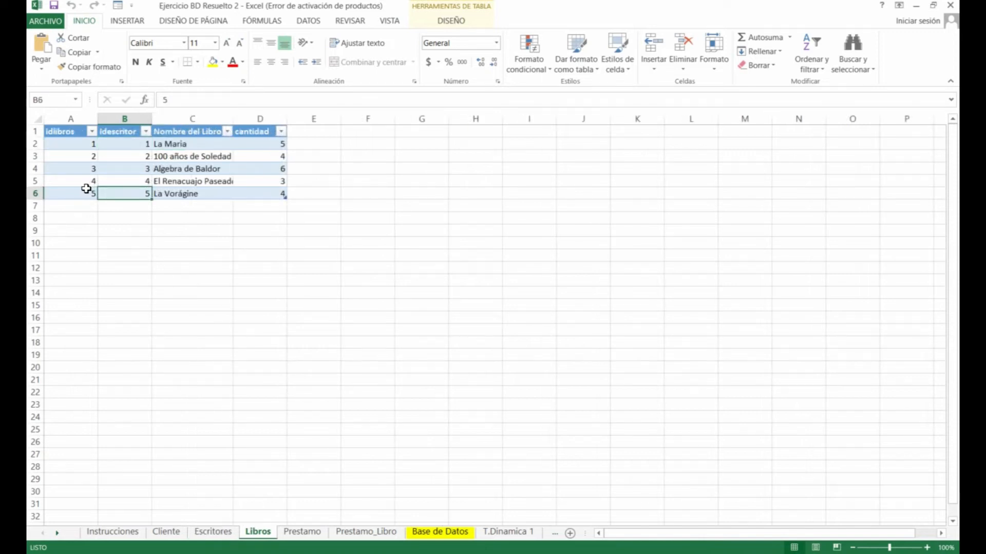
{"action": "left_click", "coordinate": [78, 195]}
{"action": "left_click", "coordinate": [177, 196]}
{"action": "left_click", "coordinate": [132, 193]}
{"action": "left_click", "coordinate": [233, 533]}
{"action": "left_click", "coordinate": [101, 195]}
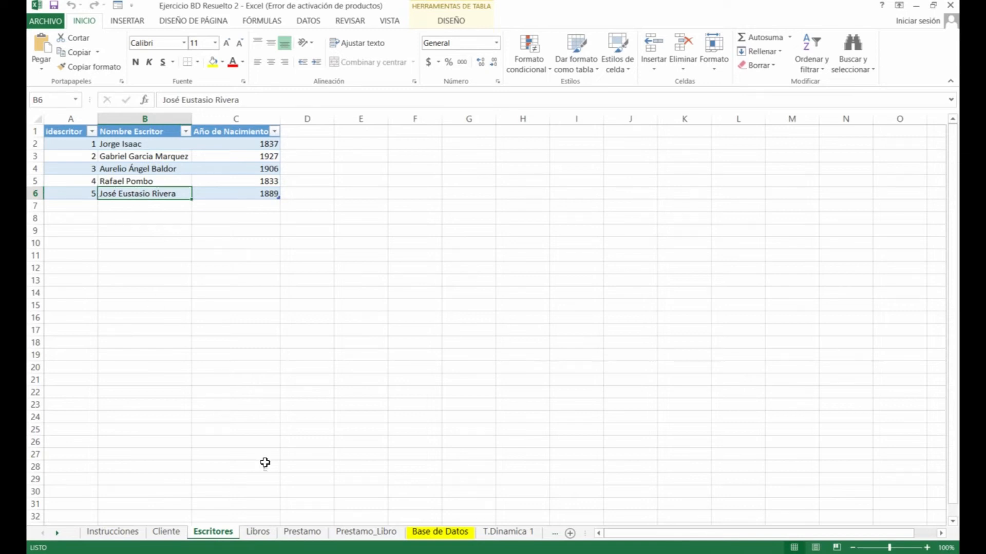
{"action": "left_click", "coordinate": [262, 533]}
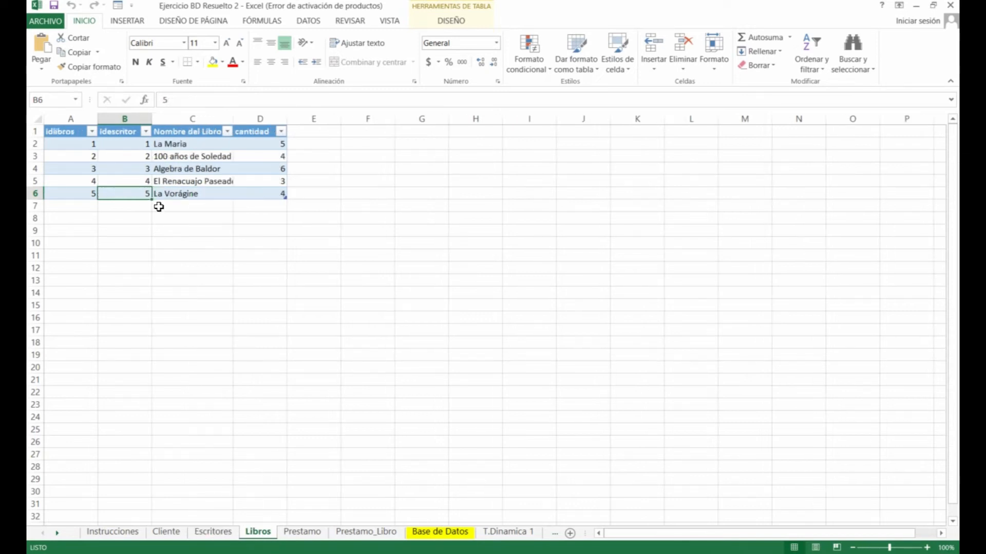
{"action": "left_click", "coordinate": [189, 172]}
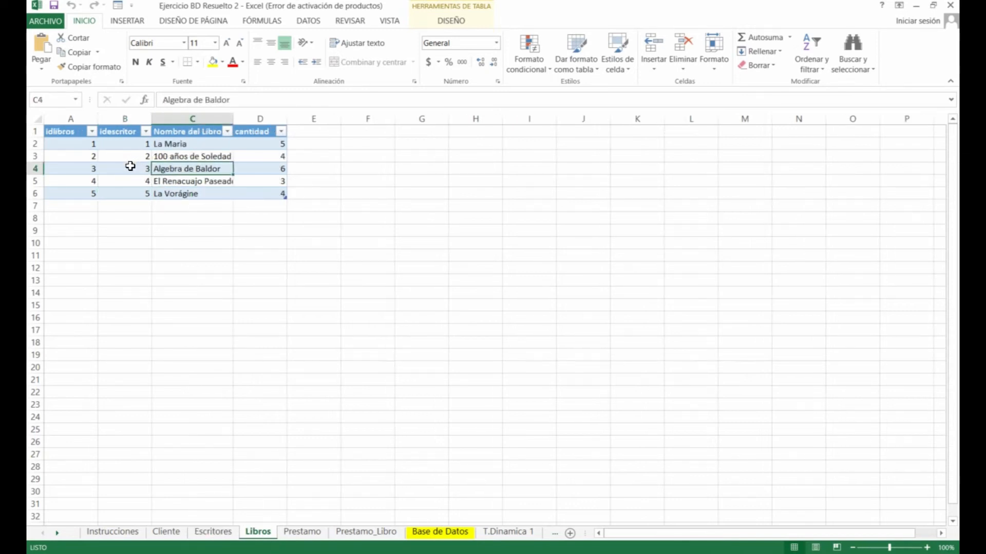
{"action": "left_click", "coordinate": [130, 168]}
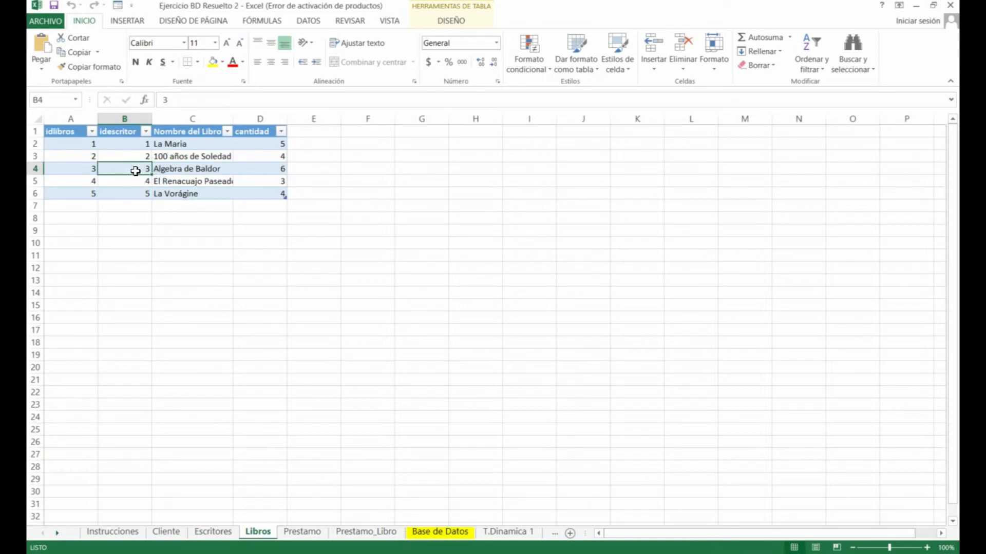
{"action": "left_click", "coordinate": [224, 531]}
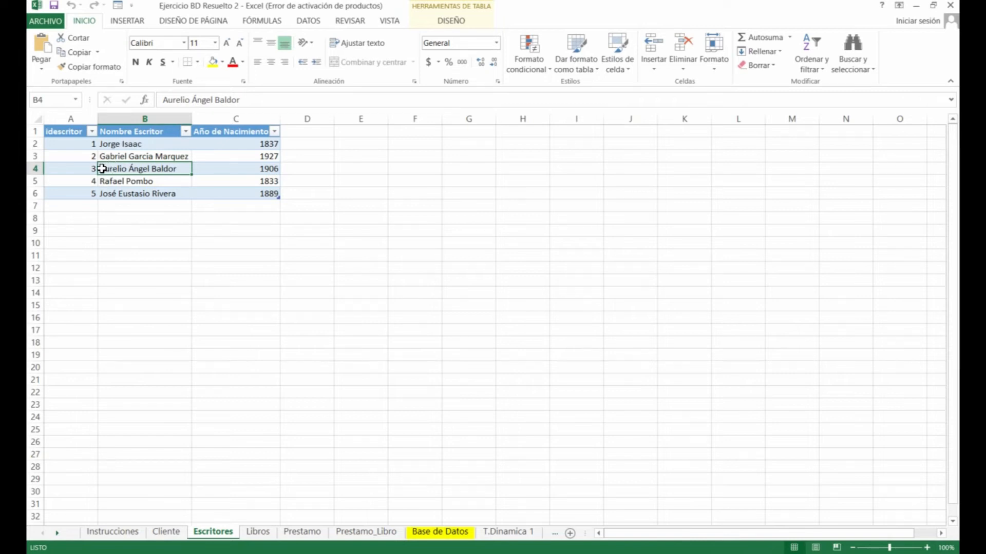
{"action": "left_click", "coordinate": [257, 531]}
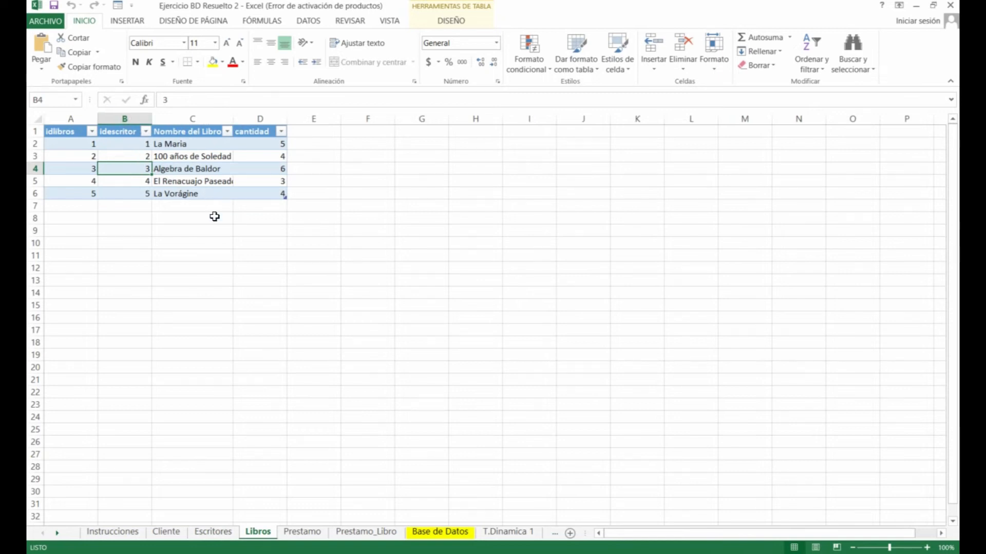
On the Prestamo sheet, select the idprestamo, fecha and idcliente columns of the ten loans
{"action": "left_click", "coordinate": [310, 531]}
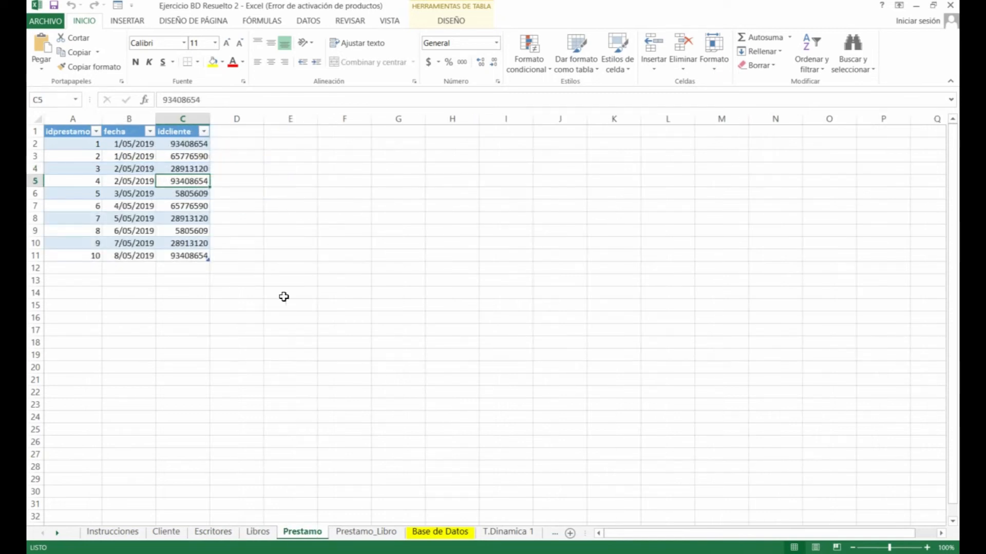
{"action": "left_click", "coordinate": [81, 144]}
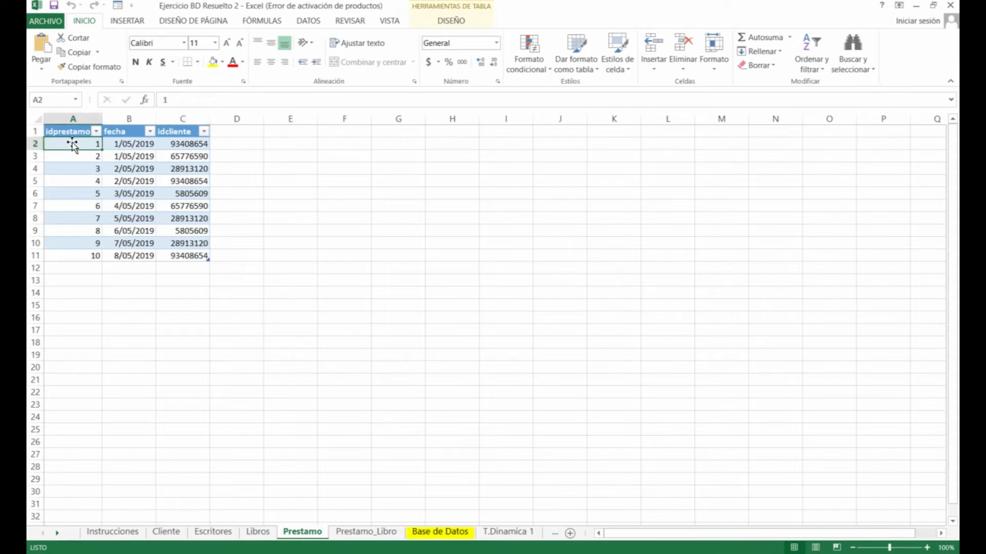
{"action": "left_click_drag", "start_coordinate": [71, 148], "coordinate": [72, 258]}
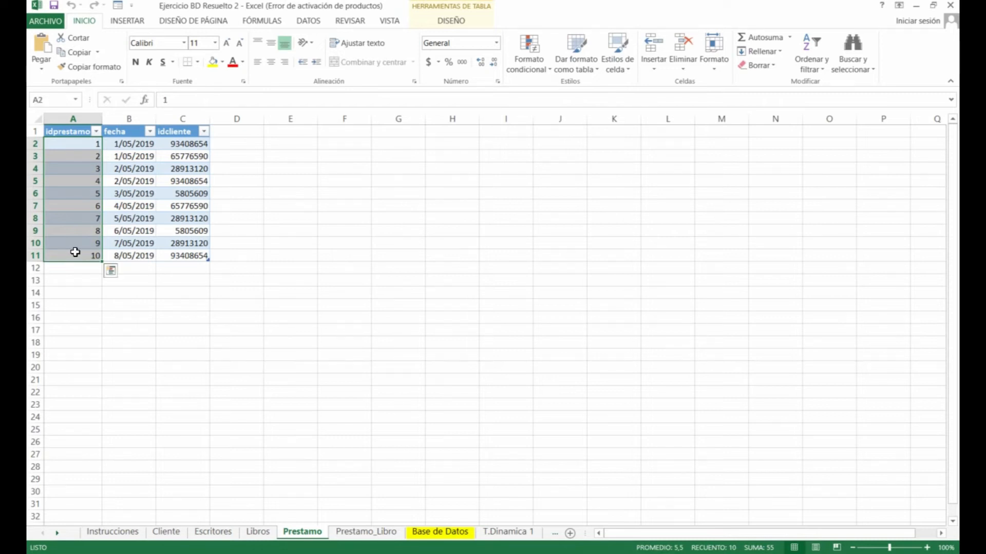
{"action": "left_click_drag", "start_coordinate": [129, 146], "coordinate": [136, 256]}
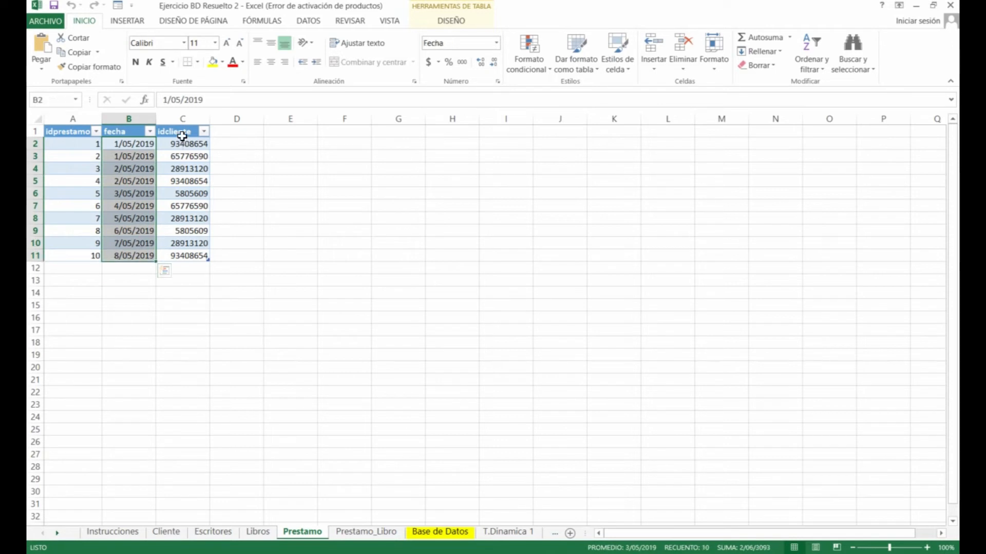
{"action": "left_click_drag", "start_coordinate": [183, 142], "coordinate": [190, 255]}
{"action": "left_click", "coordinate": [183, 143]}
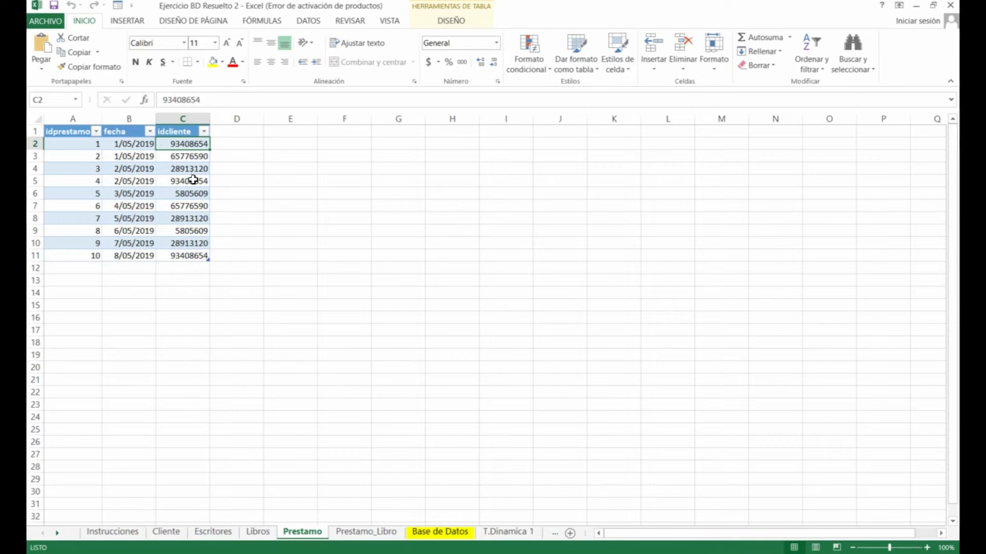
Compare the loans' idcliente values against the client ids on the Cliente sheet
{"action": "left_click", "coordinate": [164, 532]}
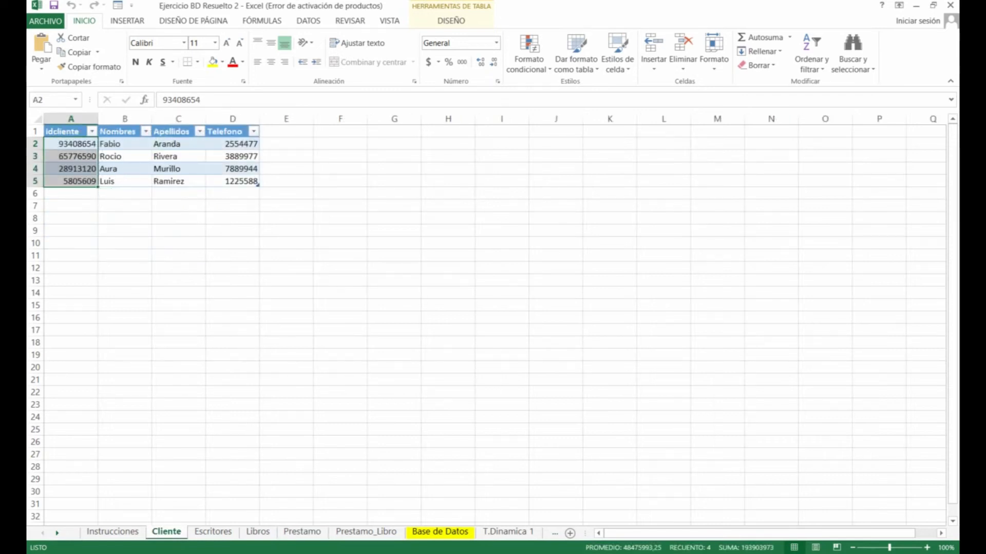
{"action": "left_click", "coordinate": [302, 532]}
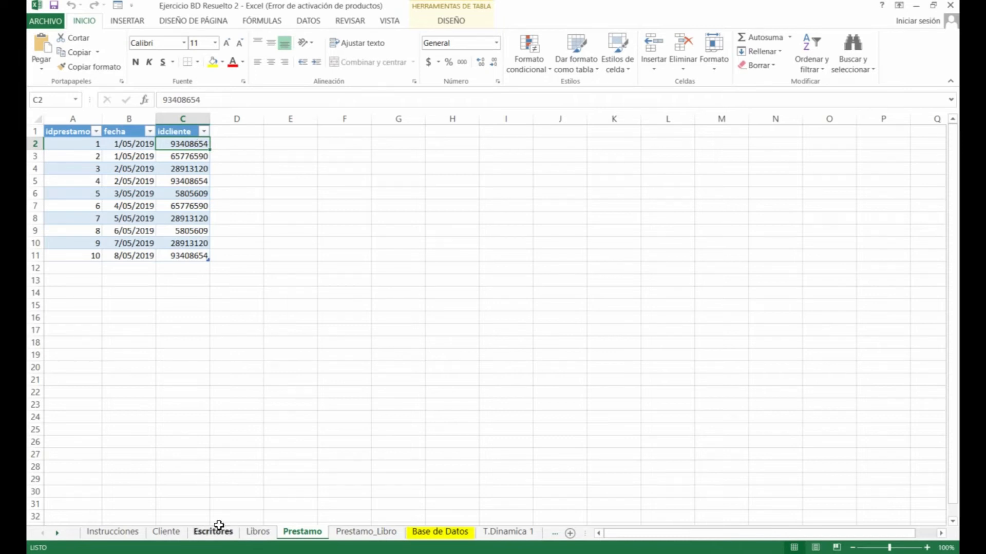
{"action": "left_click", "coordinate": [166, 532]}
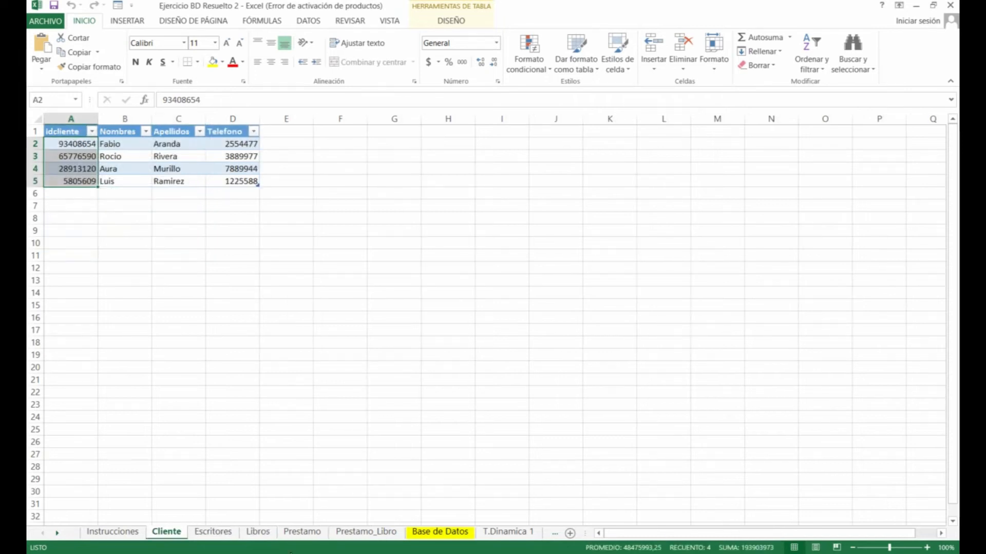
{"action": "left_click", "coordinate": [302, 532]}
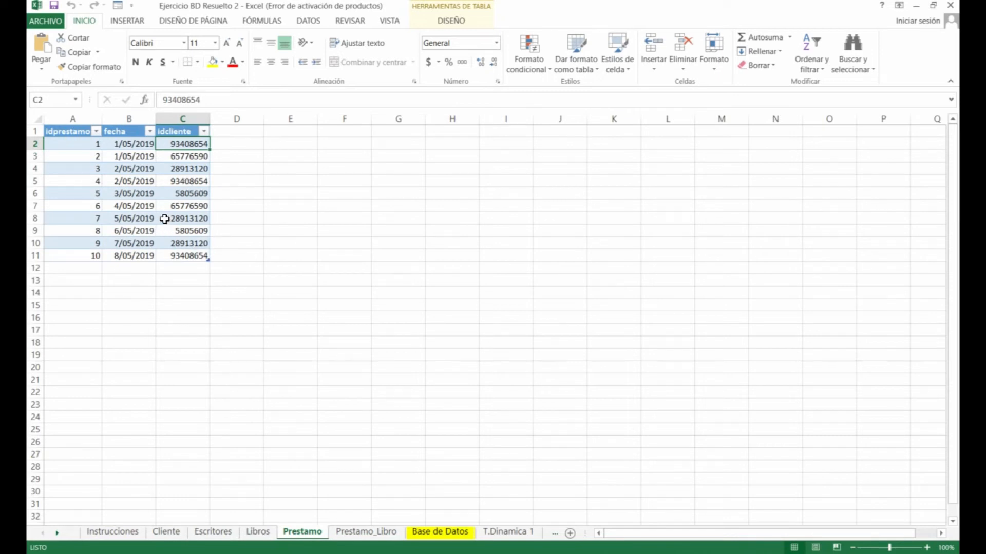
{"action": "left_click", "coordinate": [354, 534]}
Cross-check Prestamo_Libro's idprestamo values against the Prestamo sheet's loan ids
{"action": "left_click_drag", "start_coordinate": [71, 144], "coordinate": [68, 254]}
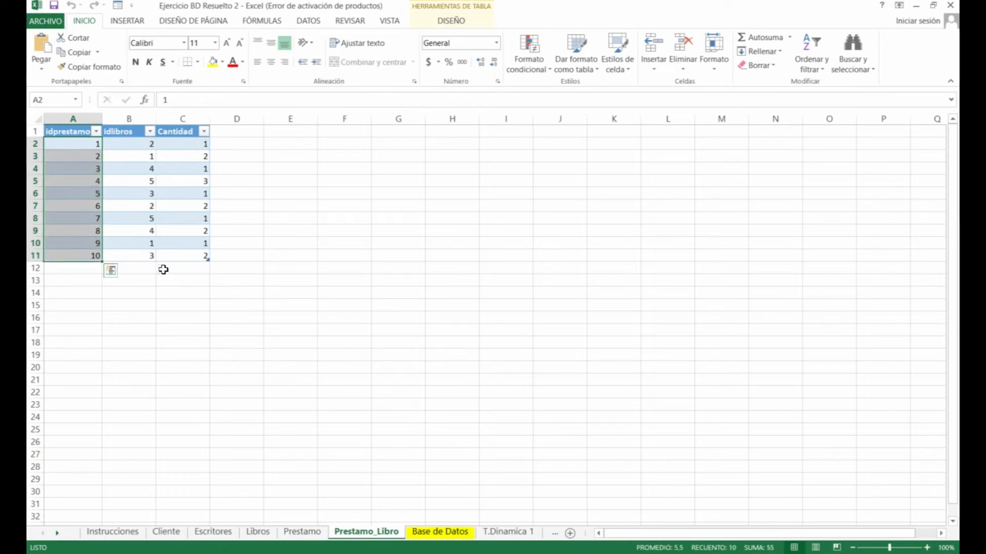
{"action": "left_click", "coordinate": [304, 534]}
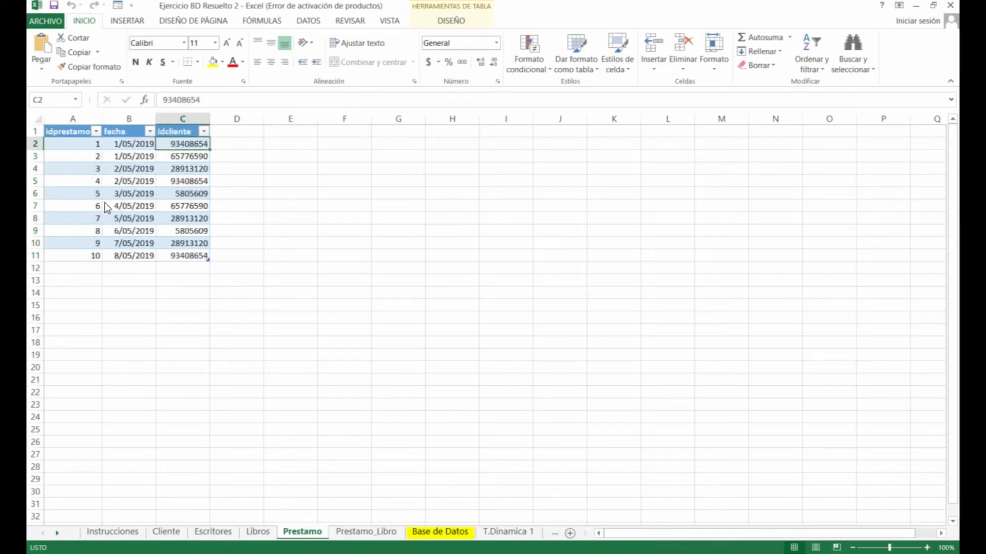
{"action": "left_click_drag", "start_coordinate": [78, 145], "coordinate": [88, 254]}
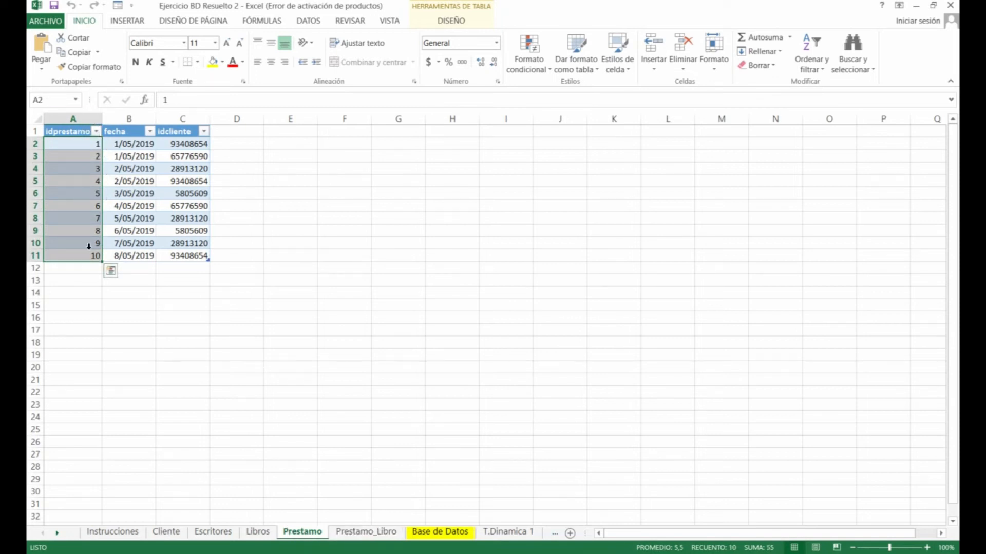
{"action": "left_click", "coordinate": [354, 531]}
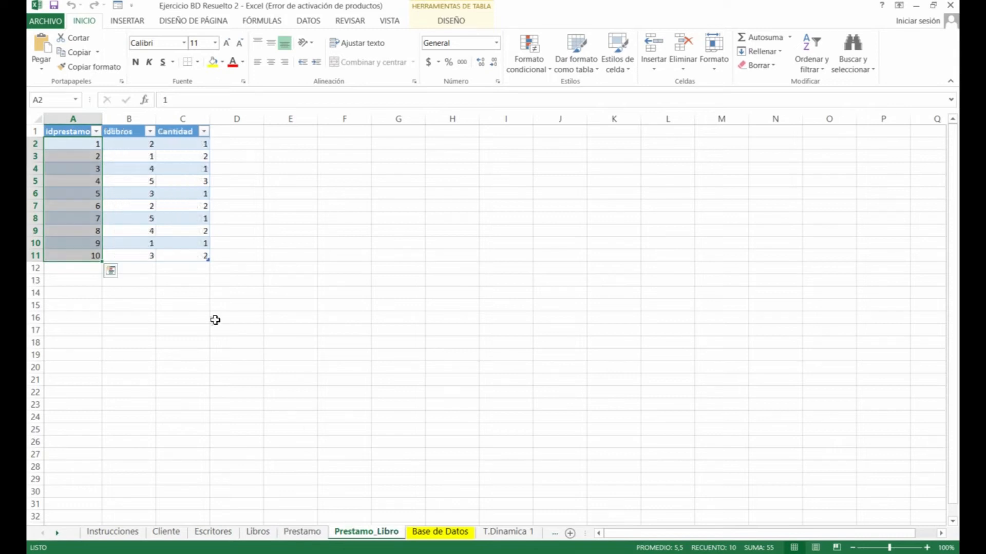
{"action": "left_click", "coordinate": [87, 157]}
{"action": "left_click_drag", "start_coordinate": [80, 141], "coordinate": [81, 251]}
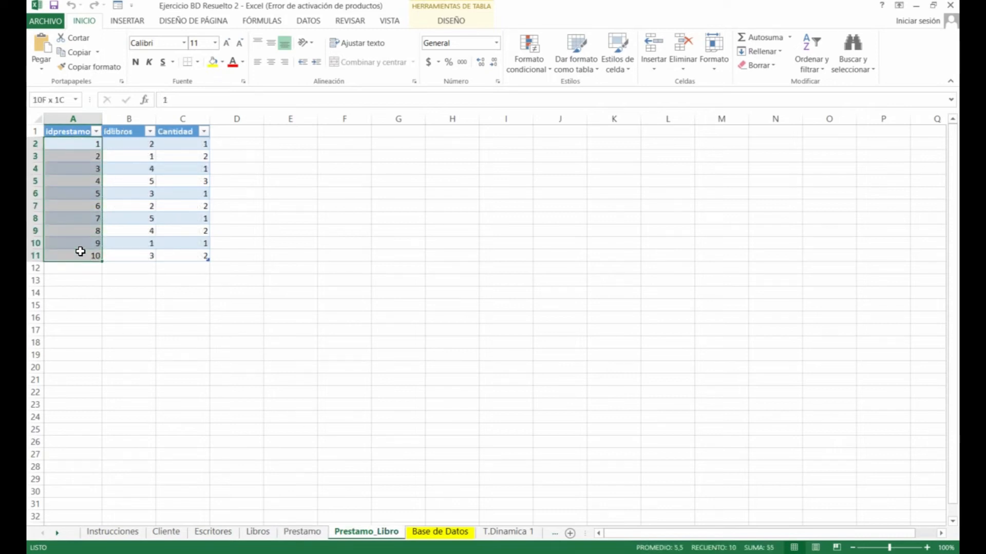
Compare the idlibros values with the Libros sheet, checking the 100 años de Soledad book
{"action": "left_click", "coordinate": [134, 138]}
{"action": "left_click_drag", "start_coordinate": [123, 140], "coordinate": [126, 252]}
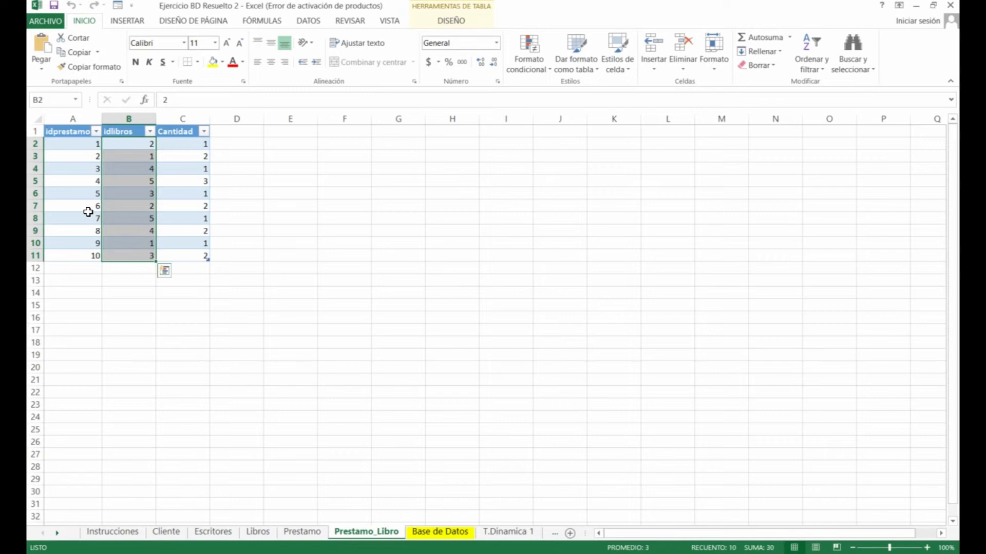
{"action": "left_click", "coordinate": [146, 143]}
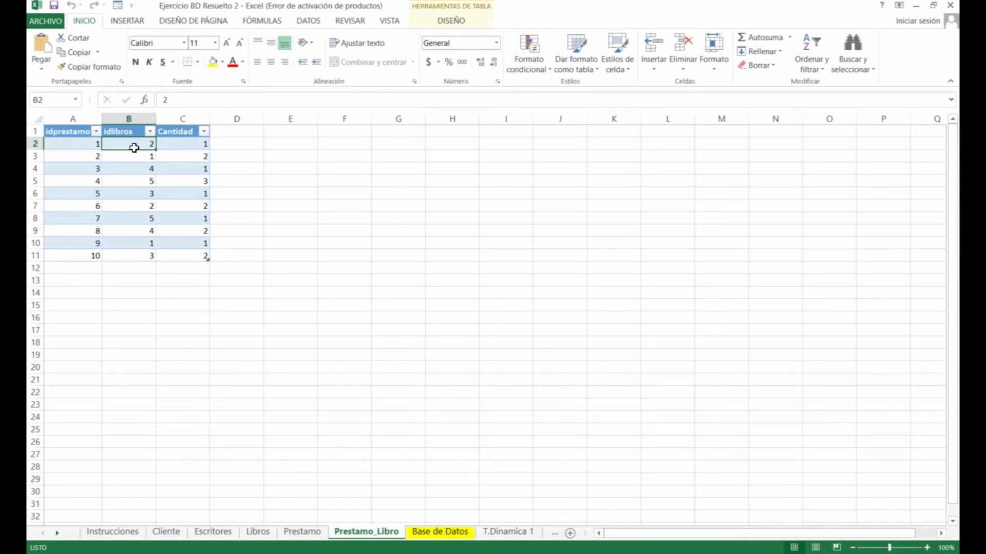
{"action": "left_click", "coordinate": [259, 532]}
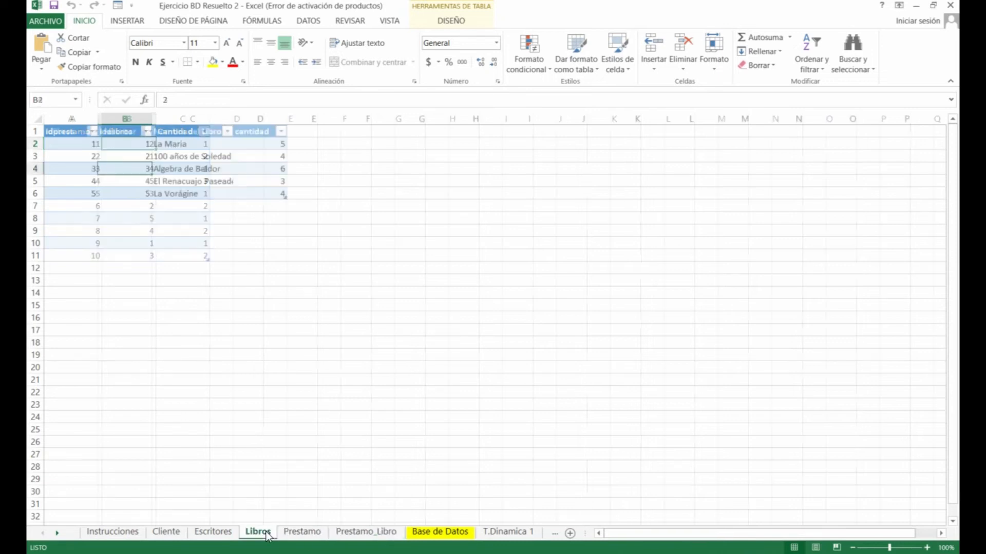
{"action": "left_click", "coordinate": [141, 157]}
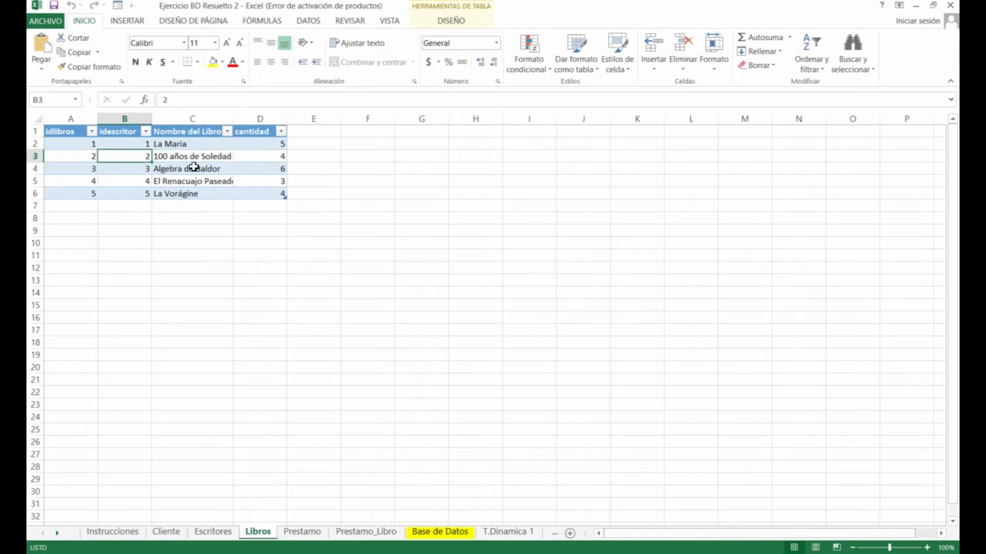
{"action": "left_click", "coordinate": [202, 158]}
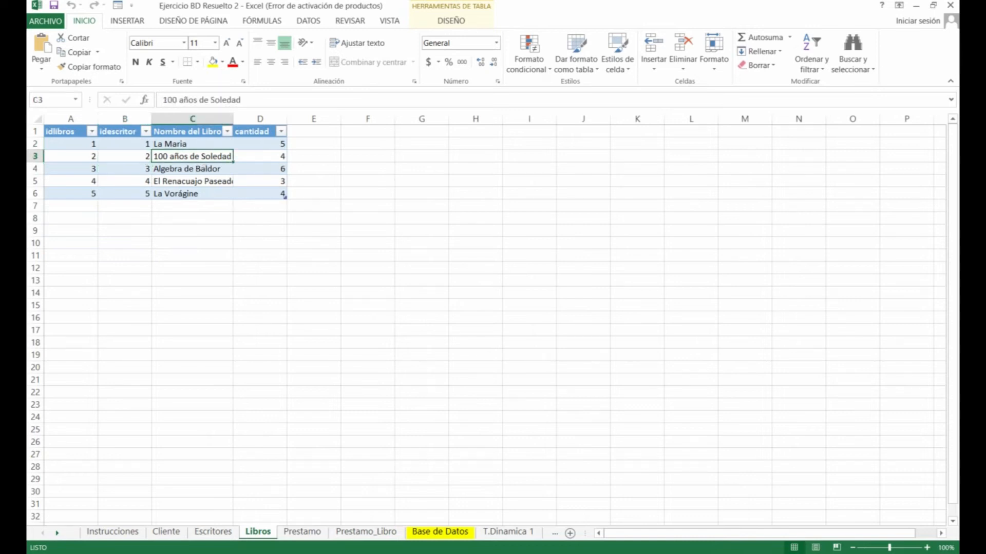
{"action": "left_click", "coordinate": [364, 534]}
{"action": "left_click", "coordinate": [200, 143]}
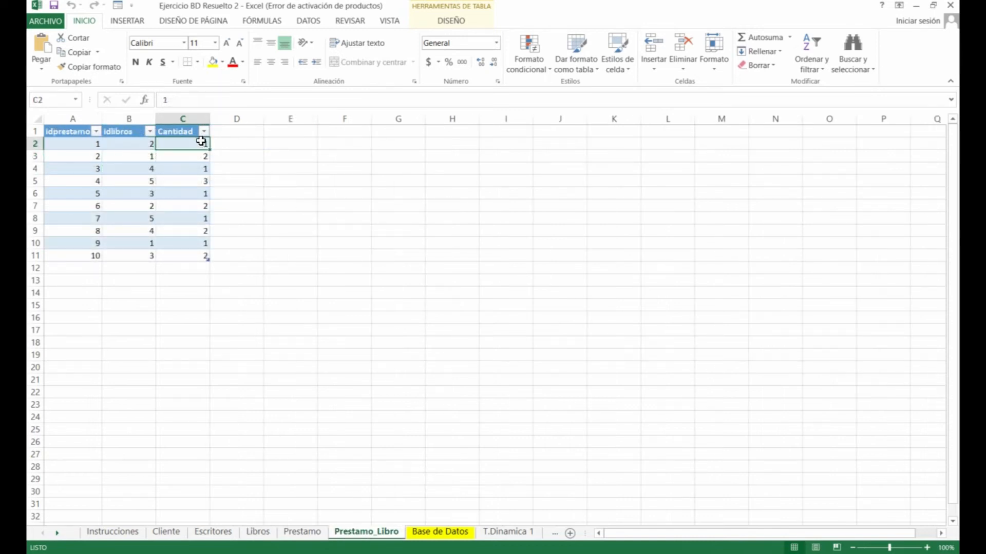
{"action": "left_click", "coordinate": [115, 153]}
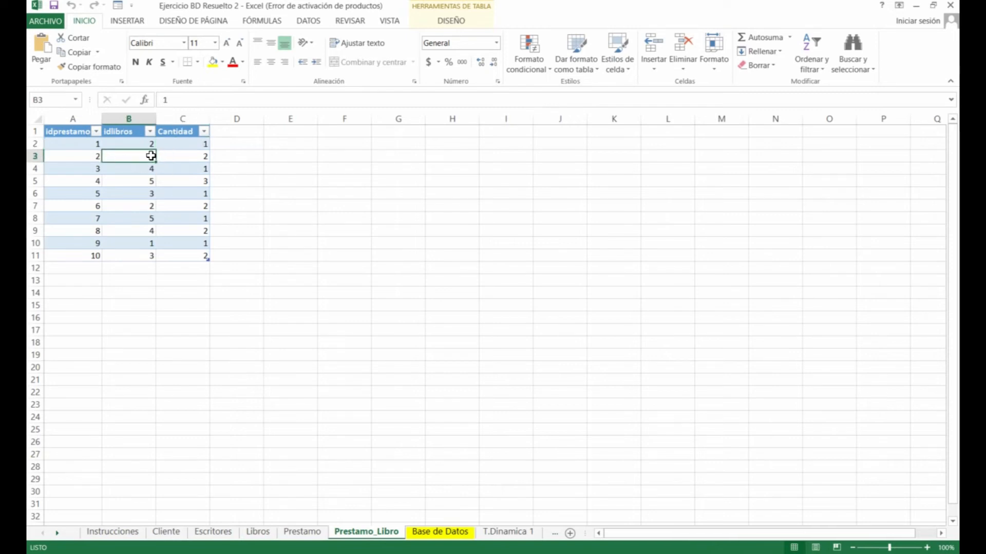
Check loan 10's book id against Algebra de Baldor on the Libros sheet
{"action": "left_click", "coordinate": [257, 532]}
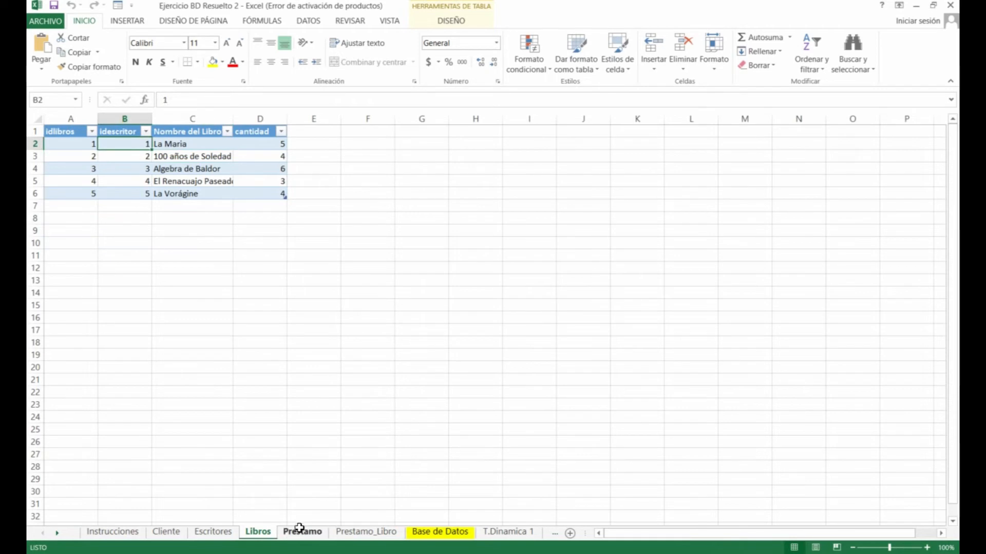
{"action": "left_click", "coordinate": [367, 531]}
{"action": "left_click", "coordinate": [204, 157]}
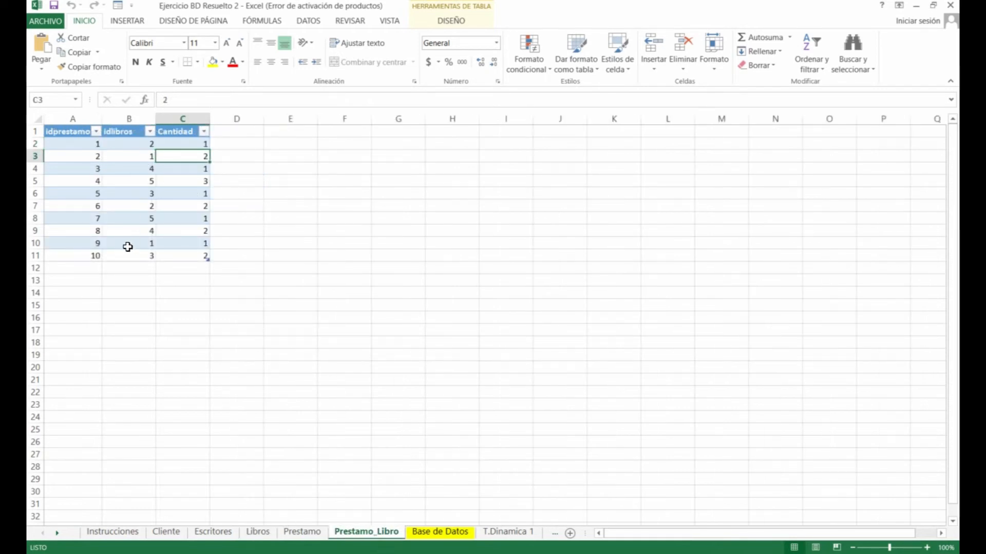
{"action": "left_click", "coordinate": [95, 255]}
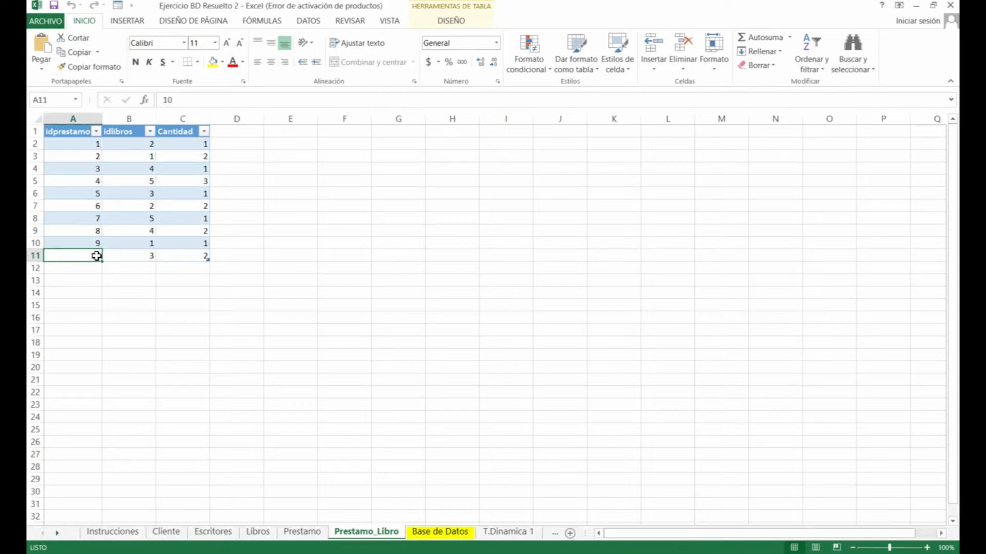
{"action": "left_click", "coordinate": [136, 255]}
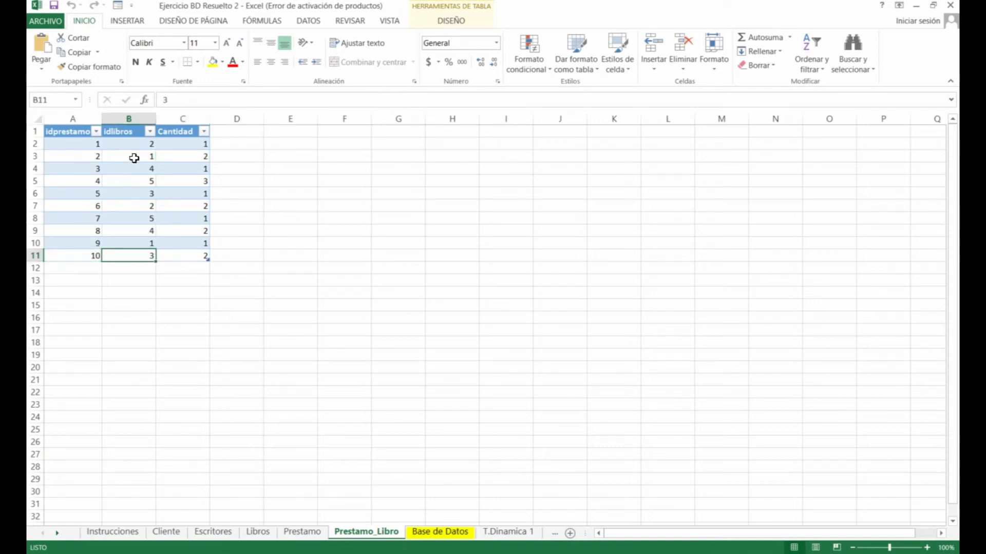
{"action": "left_click", "coordinate": [259, 533]}
{"action": "left_click", "coordinate": [167, 156]}
{"action": "left_click", "coordinate": [159, 168]}
{"action": "left_click", "coordinate": [363, 533]}
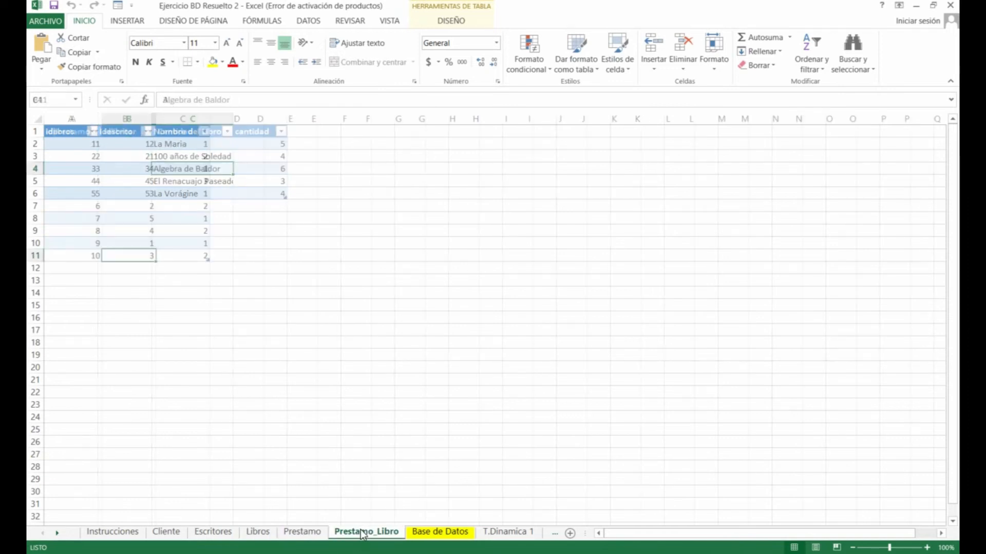
Nudge the CLIENTE table picture on the Base de Datos diagram slightly left, then deselect it
{"action": "left_click", "coordinate": [191, 255]}
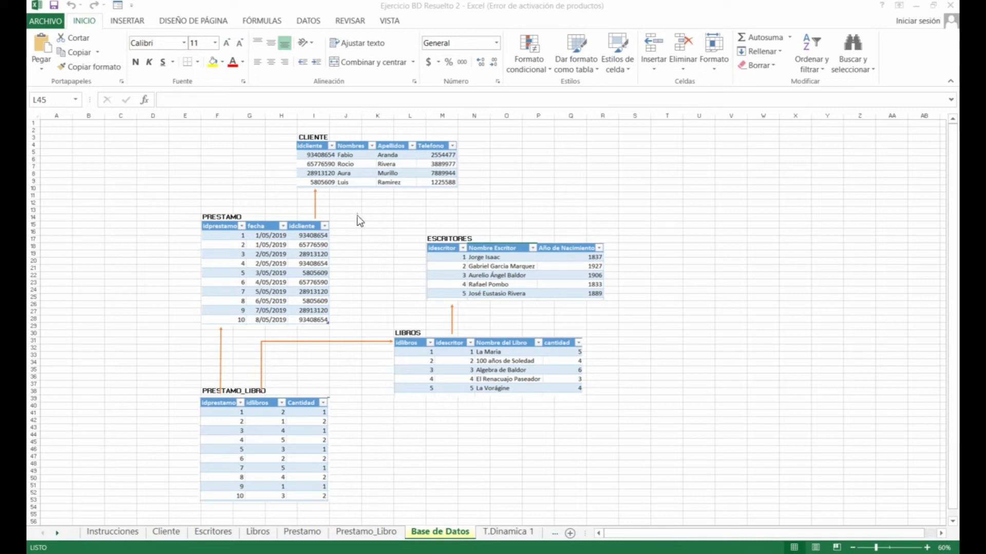
{"action": "mouse_move", "coordinate": [394, 173]}
{"action": "left_mouse_down"}
{"action": "mouse_move", "coordinate": [386, 170]}
{"action": "mouse_move", "coordinate": [396, 172]}
{"action": "left_mouse_up"}
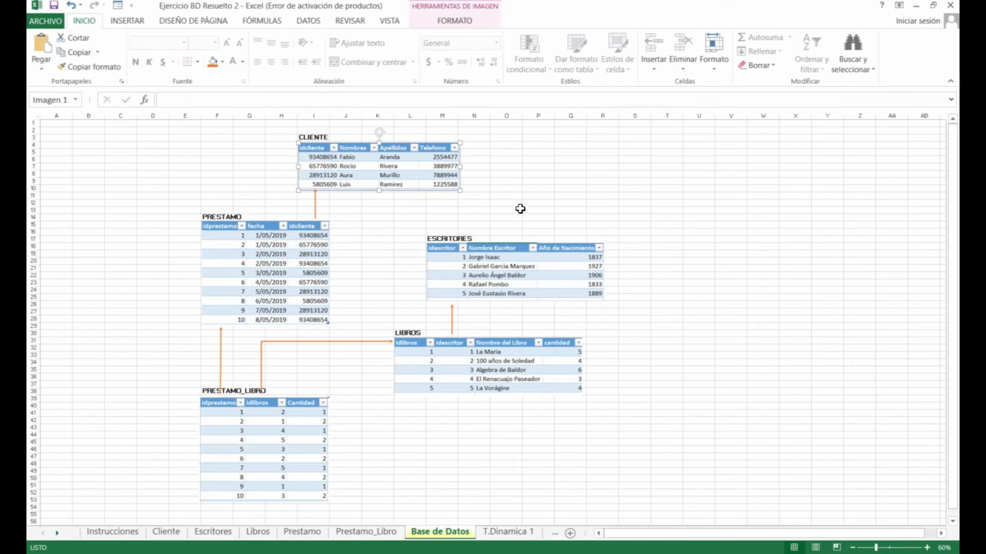
{"action": "left_click", "coordinate": [520, 209]}
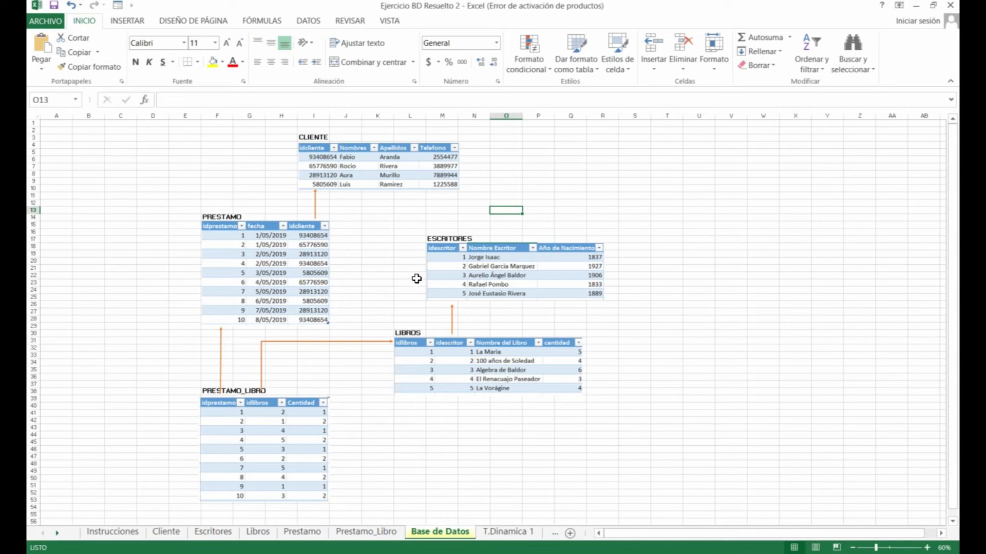
Open the still-empty Administrar relaciones manager from the DATOS ribbon and move it off the ESCRITORES table
{"action": "left_click", "coordinate": [317, 18]}
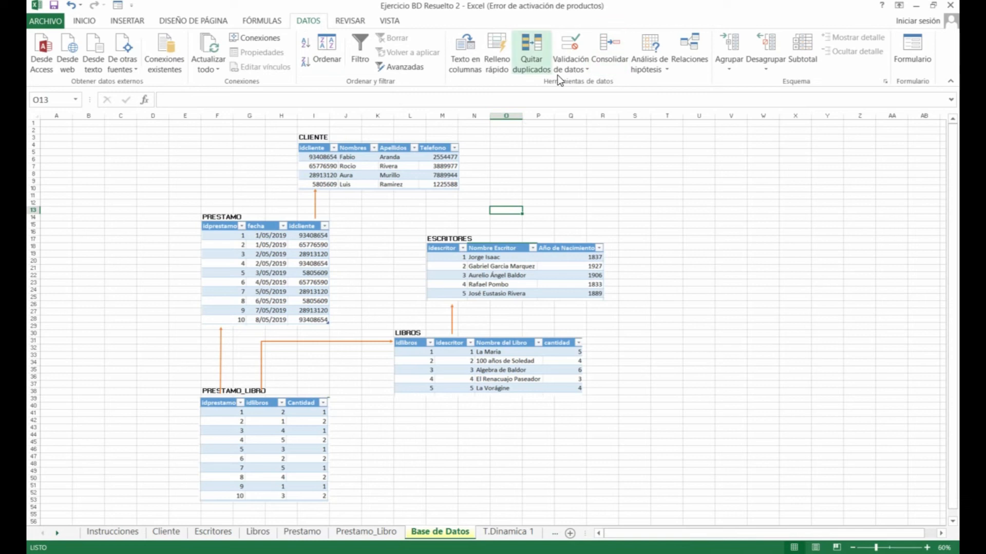
{"action": "left_click", "coordinate": [685, 50]}
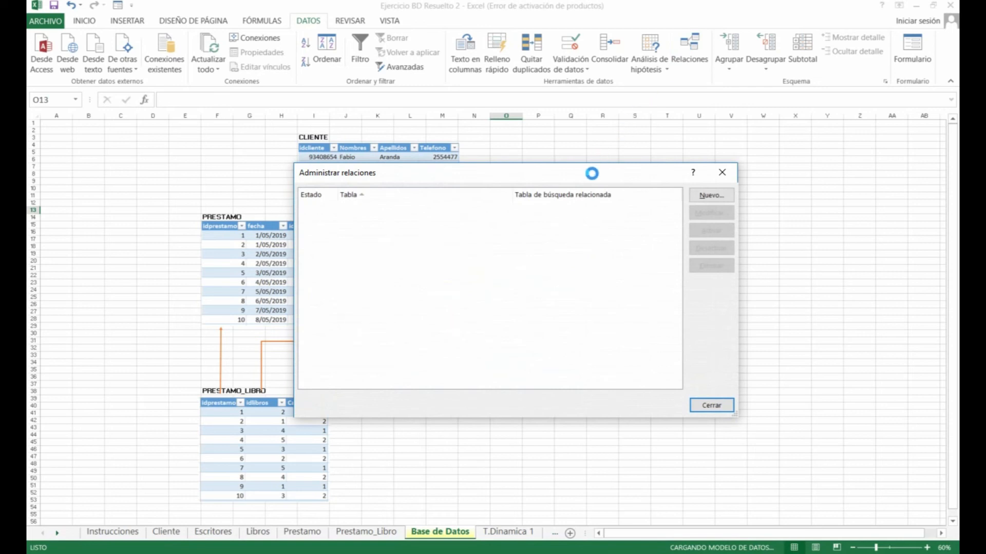
{"action": "left_click_drag", "start_coordinate": [688, 233], "coordinate": [828, 263]}
{"action": "left_click_drag", "start_coordinate": [841, 223], "coordinate": [766, 241]}
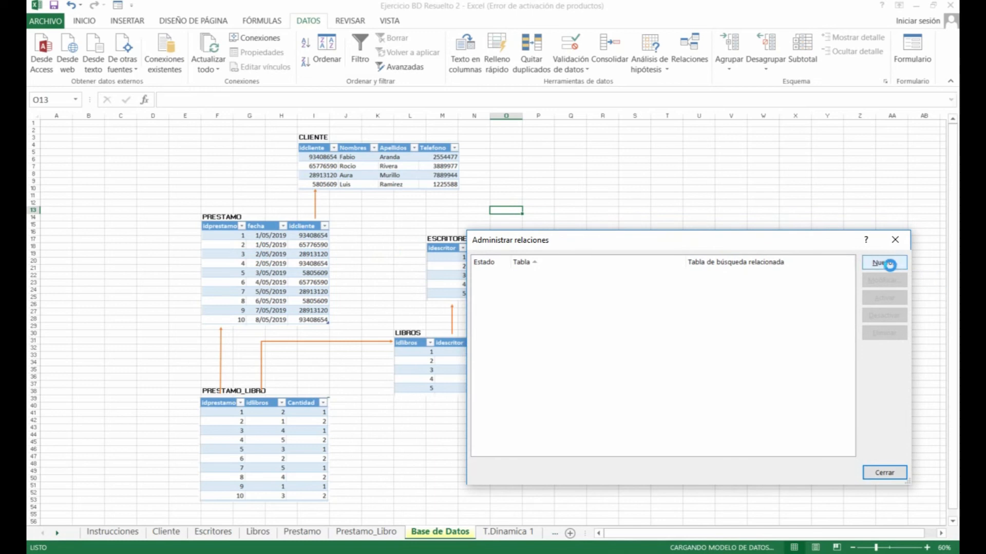
Create a relationship from Prestamo's idcliente column to Cliente's idcliente column
{"action": "left_click", "coordinate": [884, 263]}
{"action": "left_click_drag", "start_coordinate": [500, 239], "coordinate": [717, 192]}
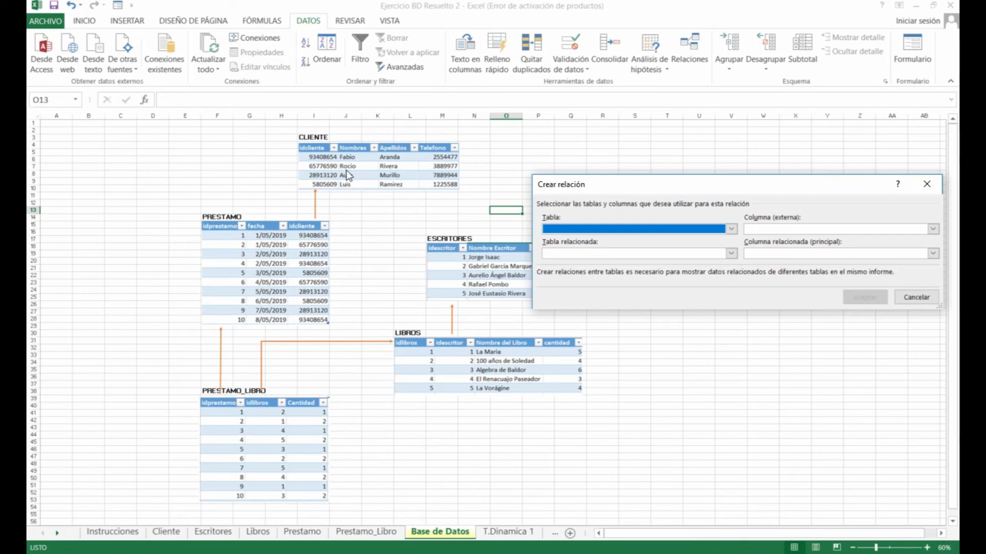
{"action": "left_click", "coordinate": [674, 229]}
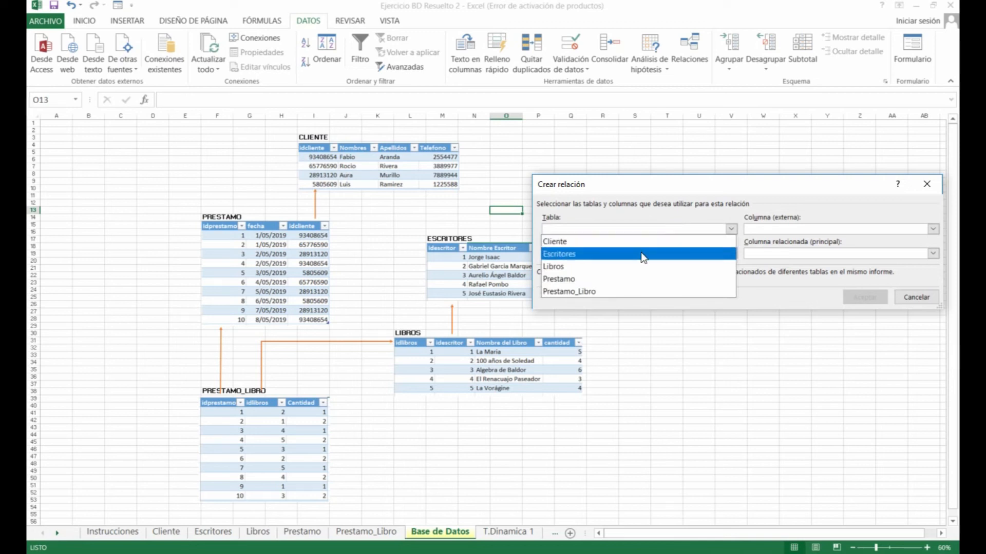
{"action": "left_click", "coordinate": [619, 280]}
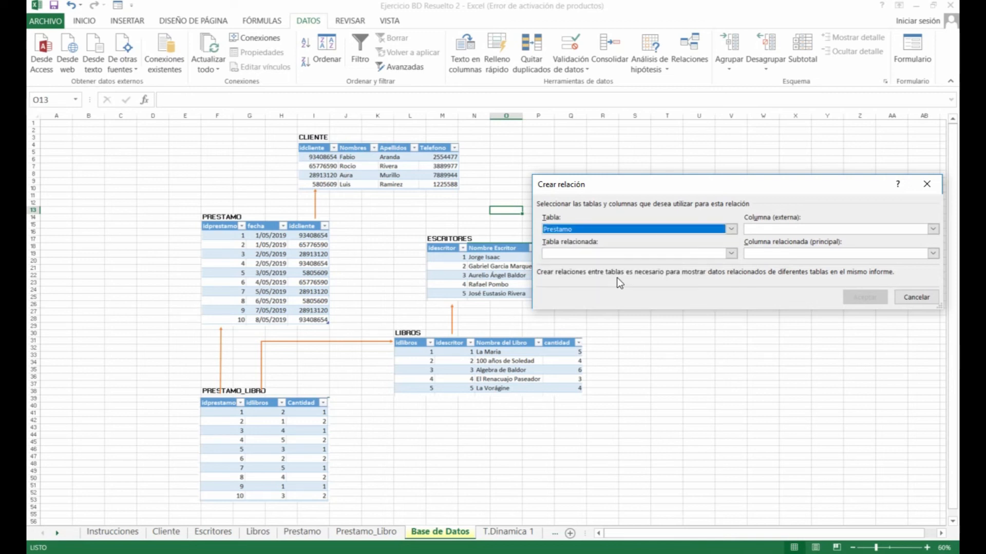
{"action": "left_click", "coordinate": [777, 233]}
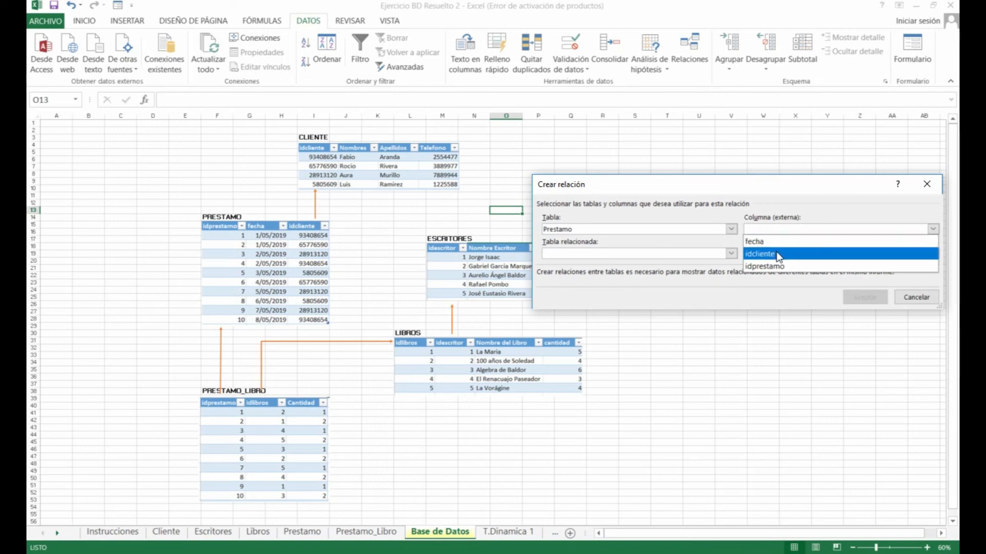
{"action": "left_click", "coordinate": [778, 253]}
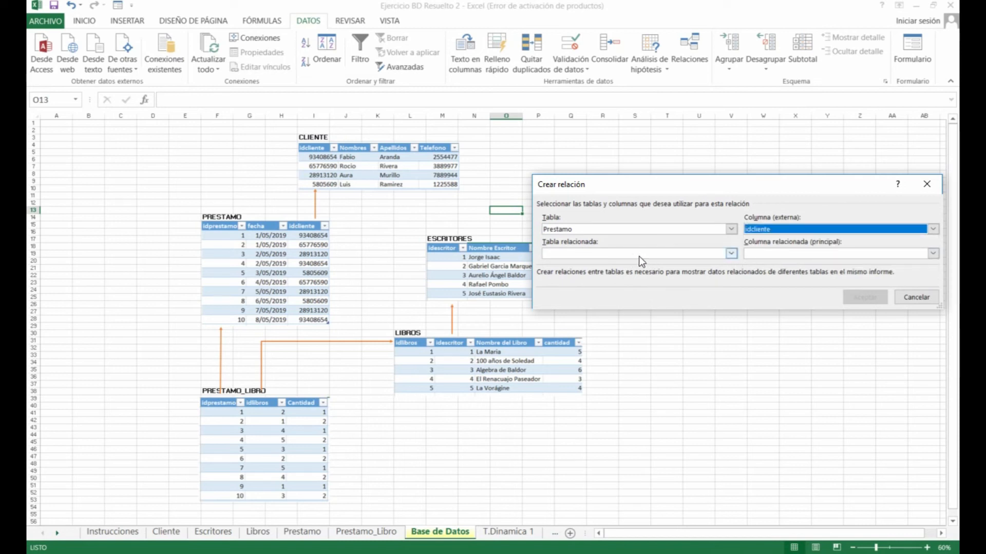
{"action": "left_click", "coordinate": [685, 257]}
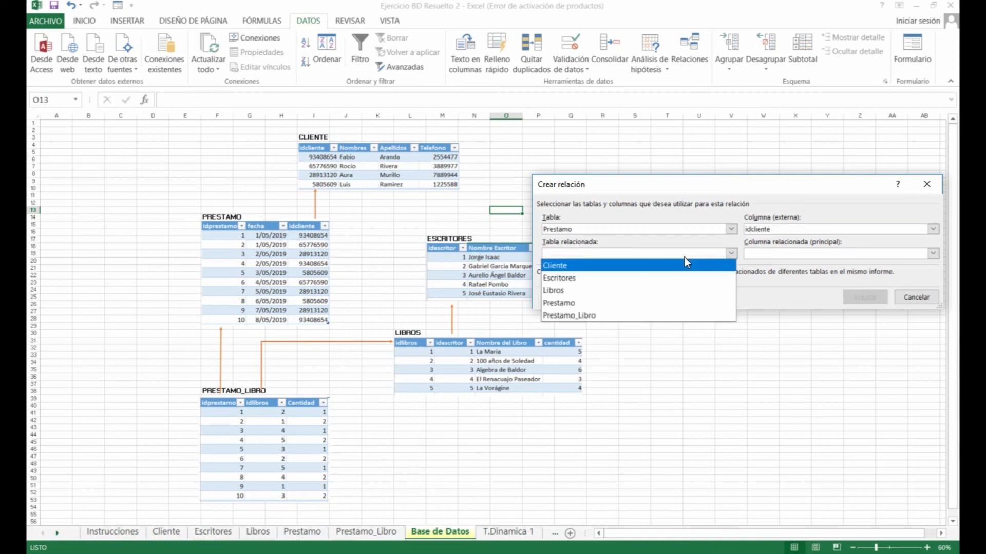
{"action": "left_click", "coordinate": [669, 266]}
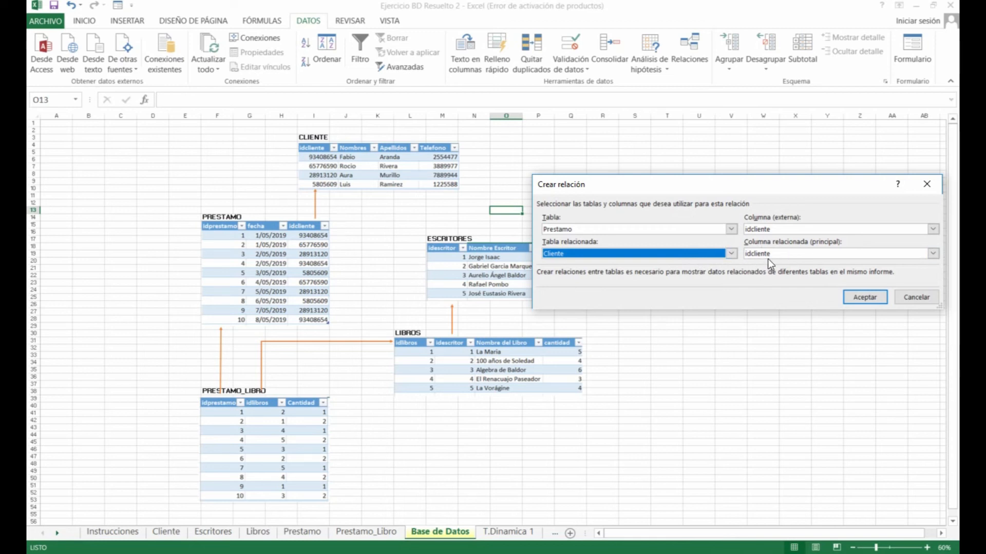
{"action": "left_click", "coordinate": [871, 297]}
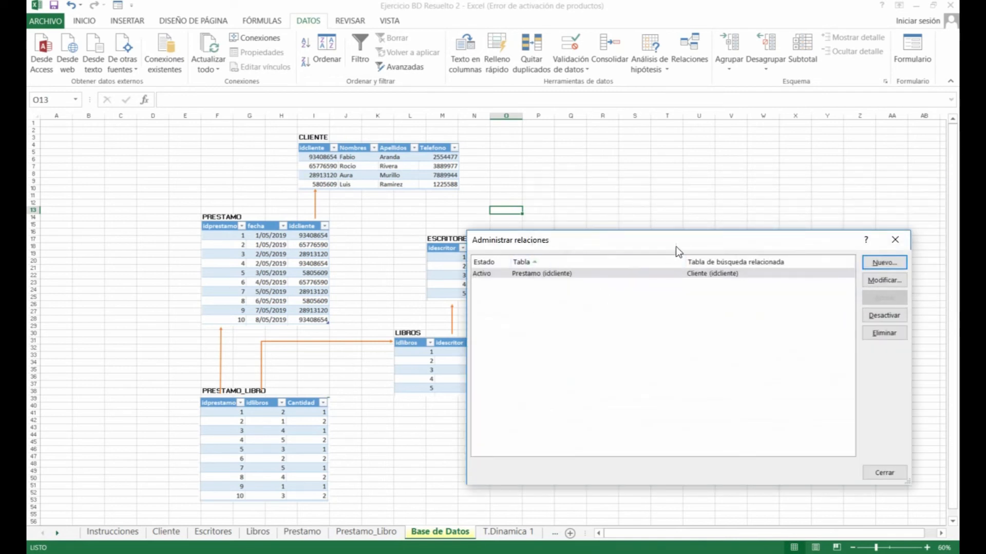
Add a relationship from Libros' idescritor column to Escritores' idescritor column
{"action": "left_click_drag", "start_coordinate": [682, 242], "coordinate": [553, 414]}
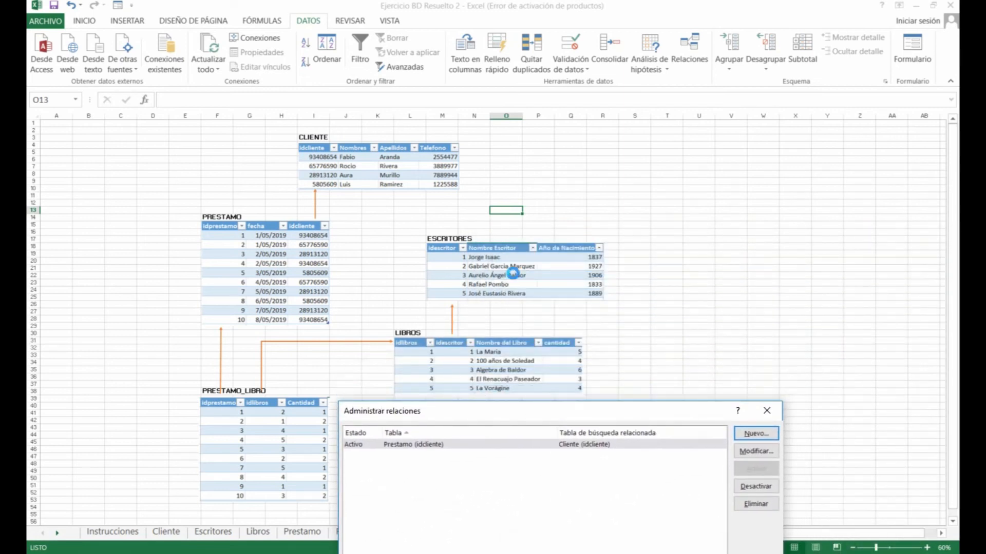
{"action": "left_click", "coordinate": [754, 434]}
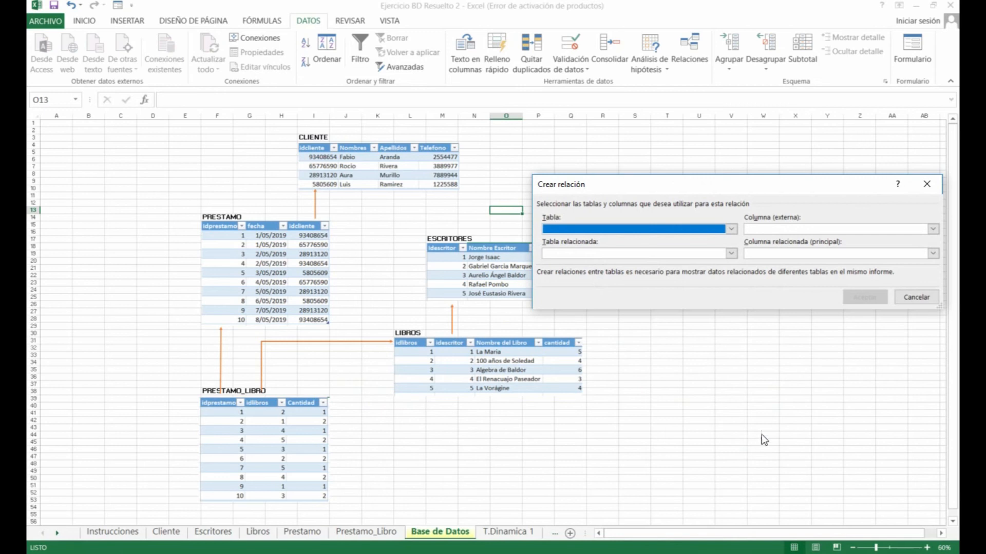
{"action": "left_click_drag", "start_coordinate": [784, 186], "coordinate": [800, 139]}
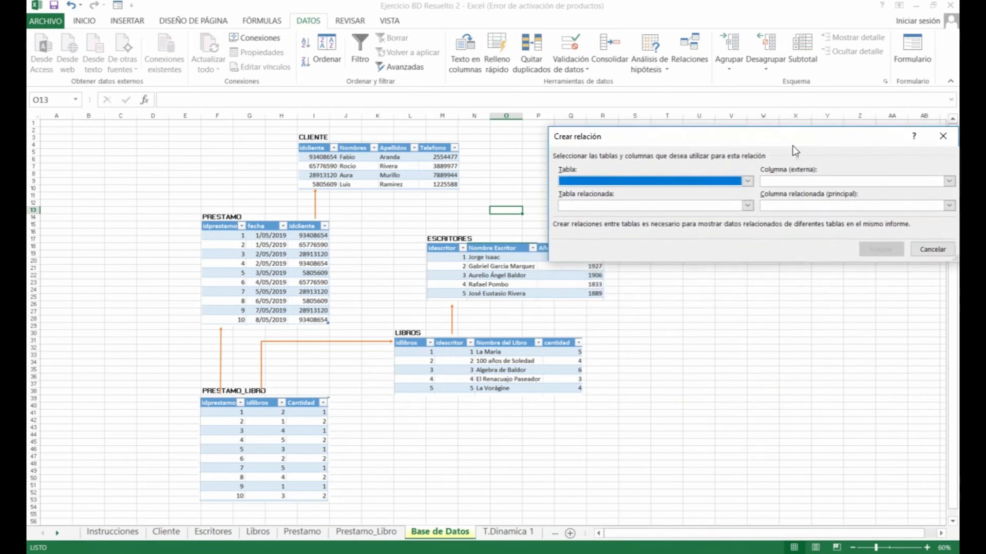
{"action": "left_click", "coordinate": [750, 181]}
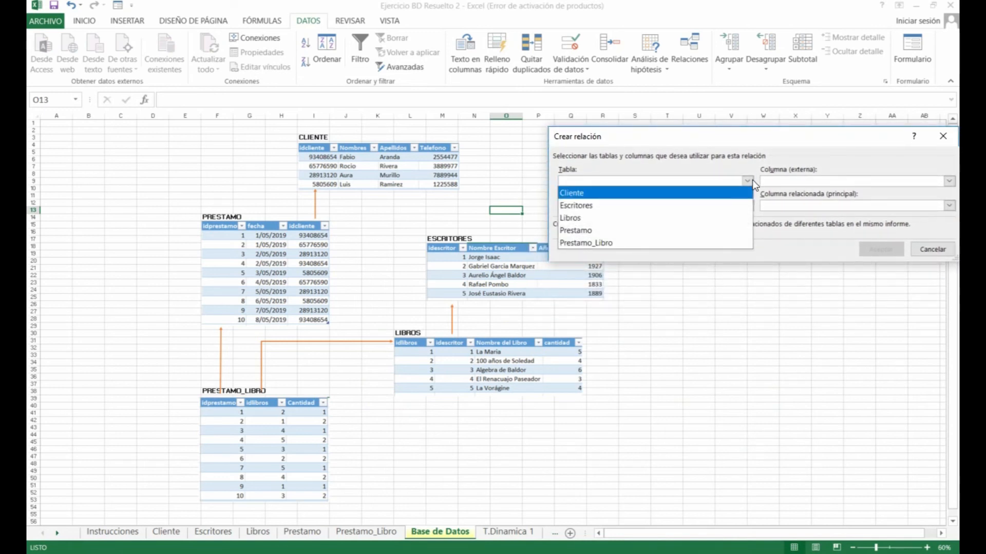
{"action": "left_click", "coordinate": [704, 218]}
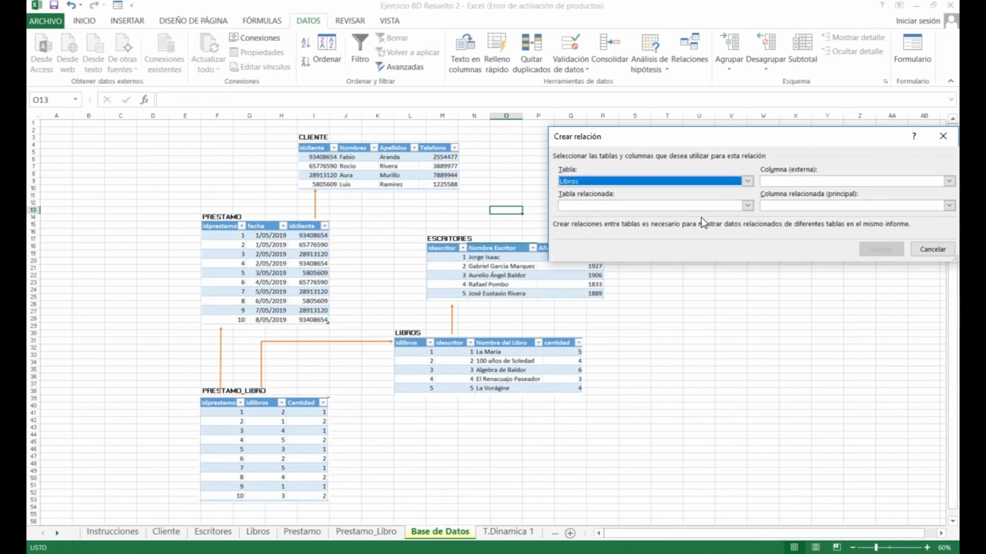
{"action": "left_click", "coordinate": [807, 183]}
{"action": "left_click", "coordinate": [804, 207]}
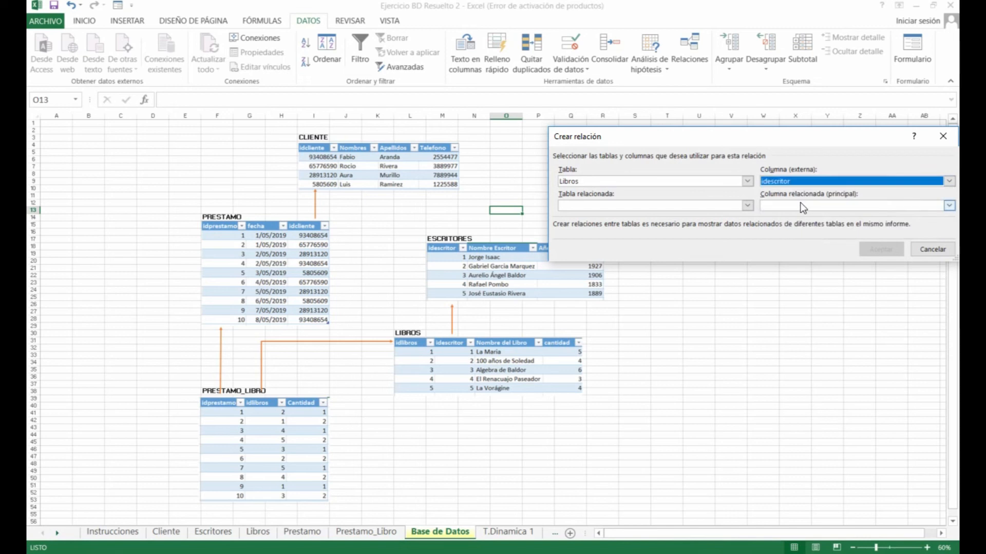
{"action": "left_click", "coordinate": [674, 209]}
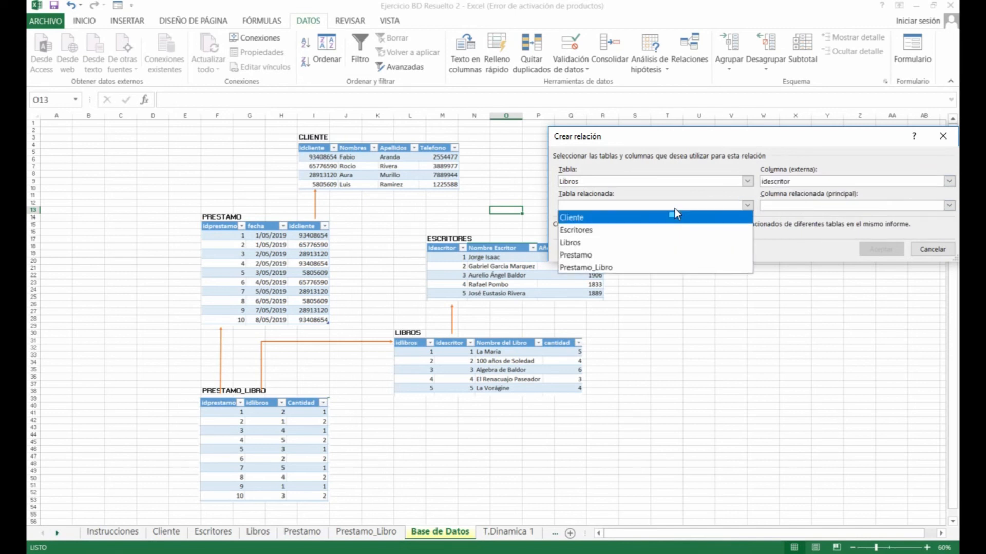
{"action": "left_click", "coordinate": [657, 228]}
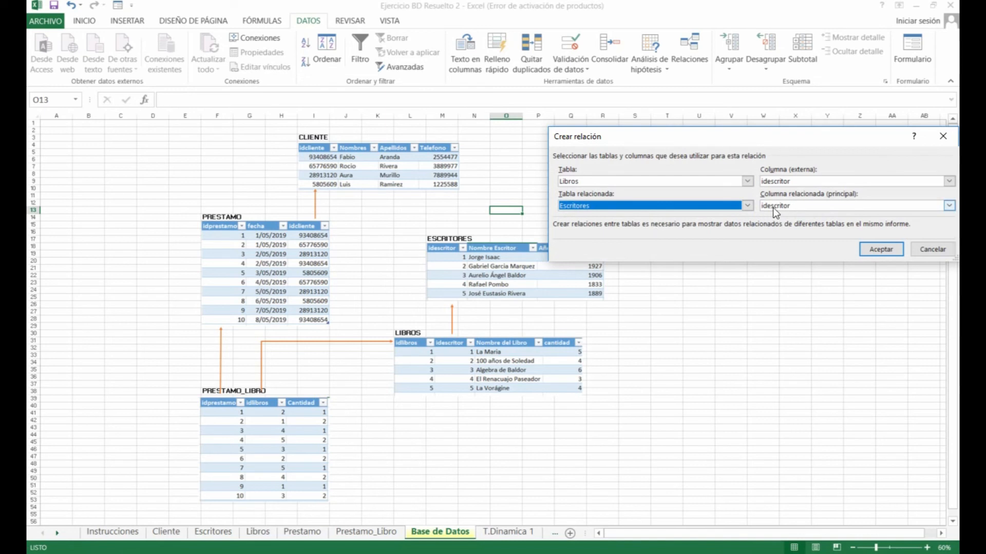
{"action": "left_click", "coordinate": [872, 249]}
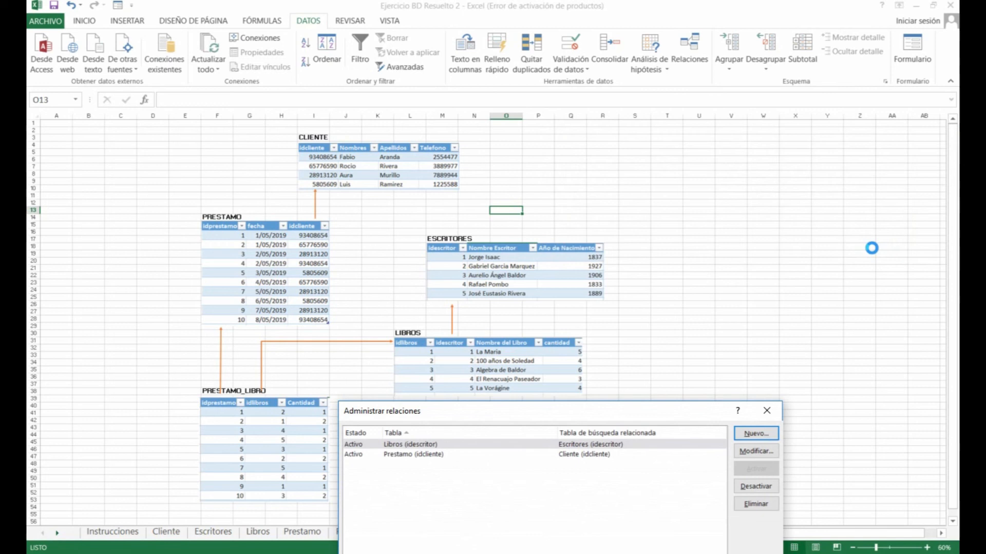
{"action": "left_click_drag", "start_coordinate": [620, 418], "coordinate": [764, 229]}
Define the relationship from Prestamo_Libro's idprestamo column to Prestamo's idprestamo column
{"action": "left_click", "coordinate": [913, 250]}
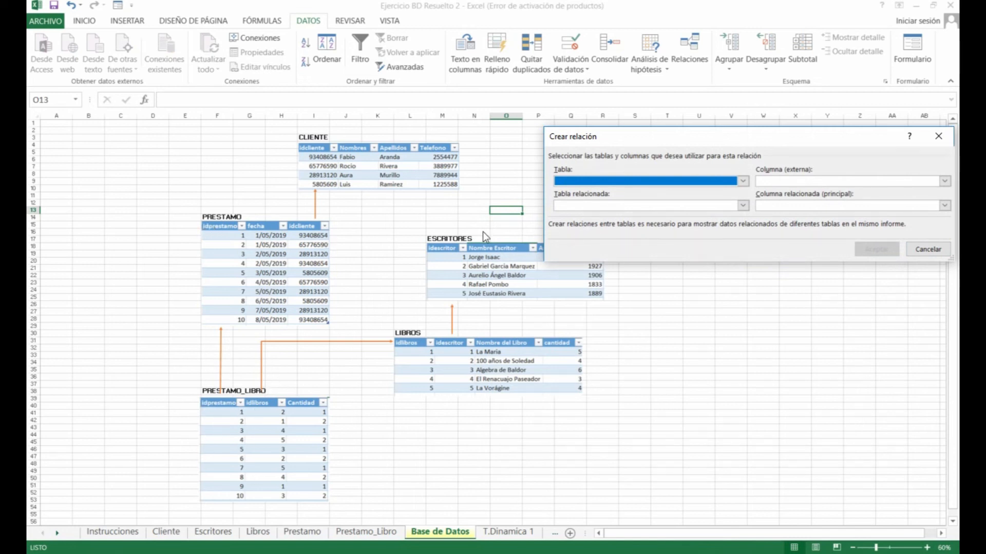
{"action": "left_click", "coordinate": [719, 185]}
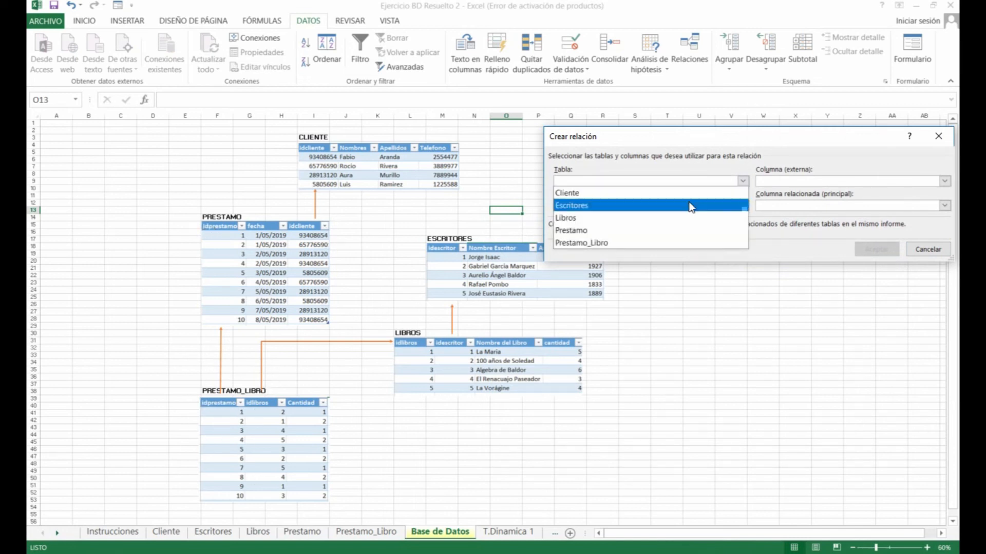
{"action": "left_click", "coordinate": [636, 238]}
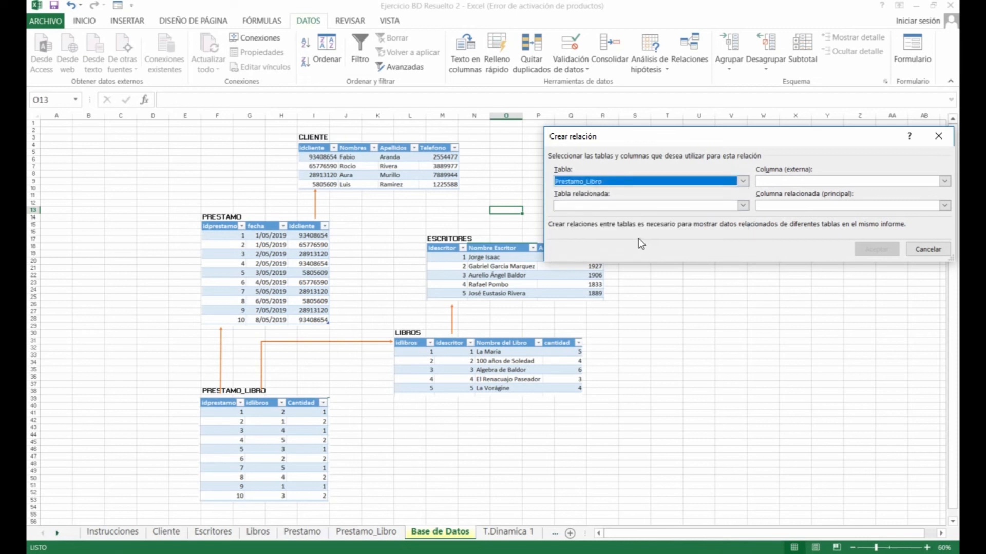
{"action": "left_click", "coordinate": [827, 180]}
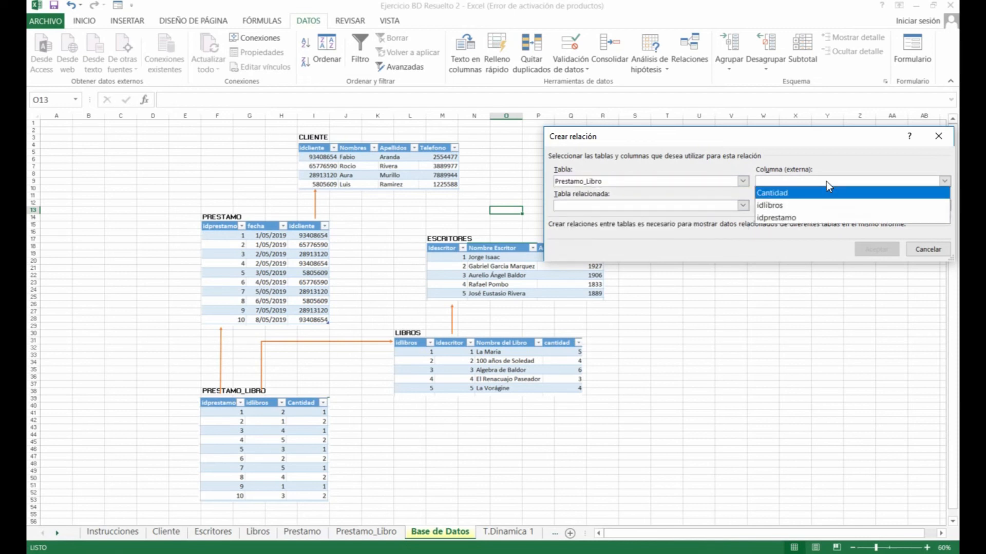
{"action": "left_click", "coordinate": [794, 217]}
{"action": "left_click", "coordinate": [710, 205]}
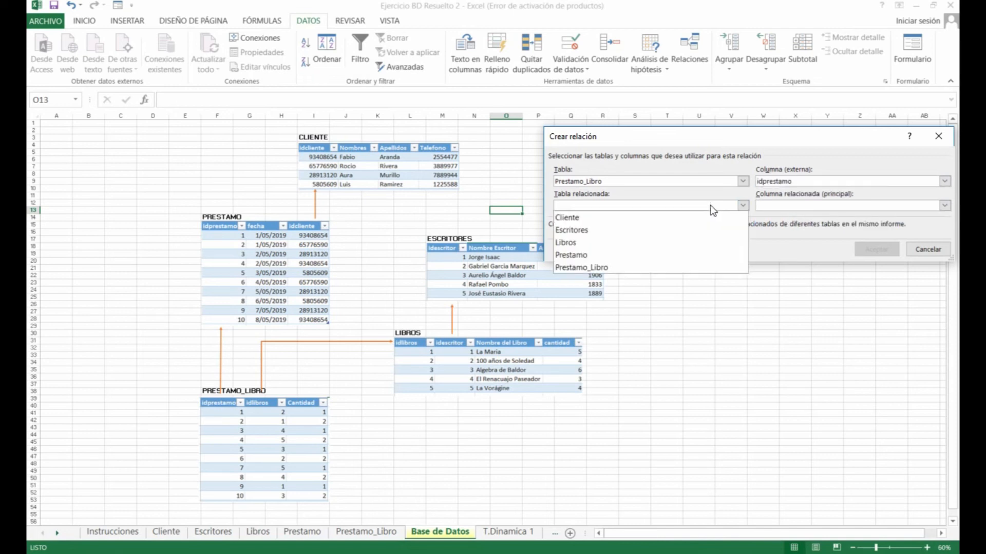
{"action": "left_click", "coordinate": [636, 252]}
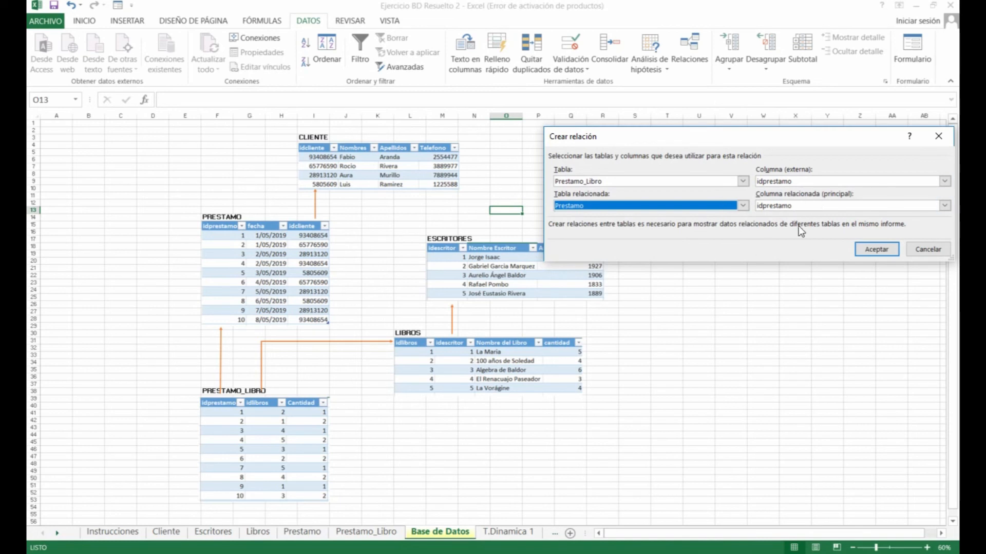
{"action": "left_click", "coordinate": [880, 252]}
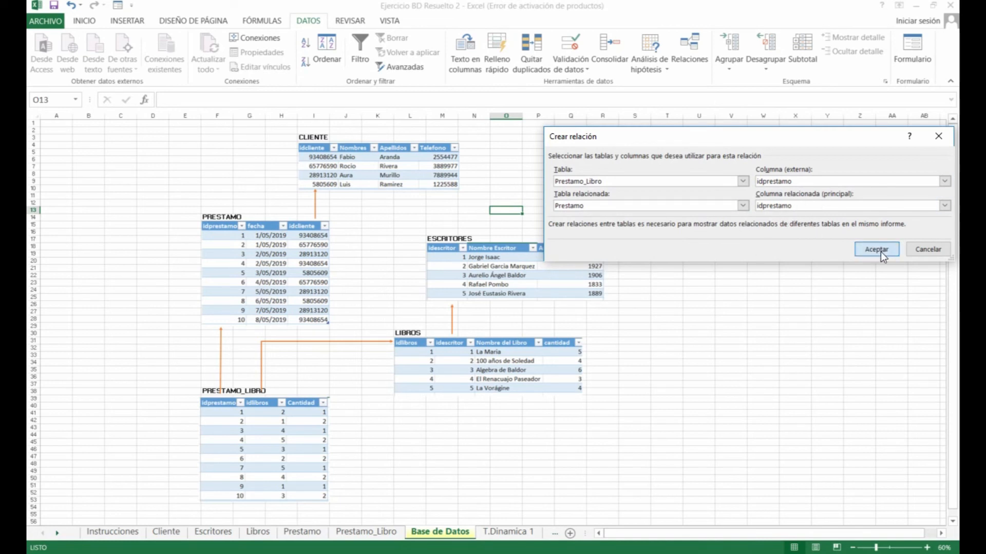
{"action": "mouse_move", "coordinate": [774, 227]}
{"action": "left_mouse_down"}
{"action": "mouse_move", "coordinate": [797, 271]}
{"action": "mouse_move", "coordinate": [777, 222]}
{"action": "left_mouse_up"}
{"action": "left_click", "coordinate": [906, 247]}
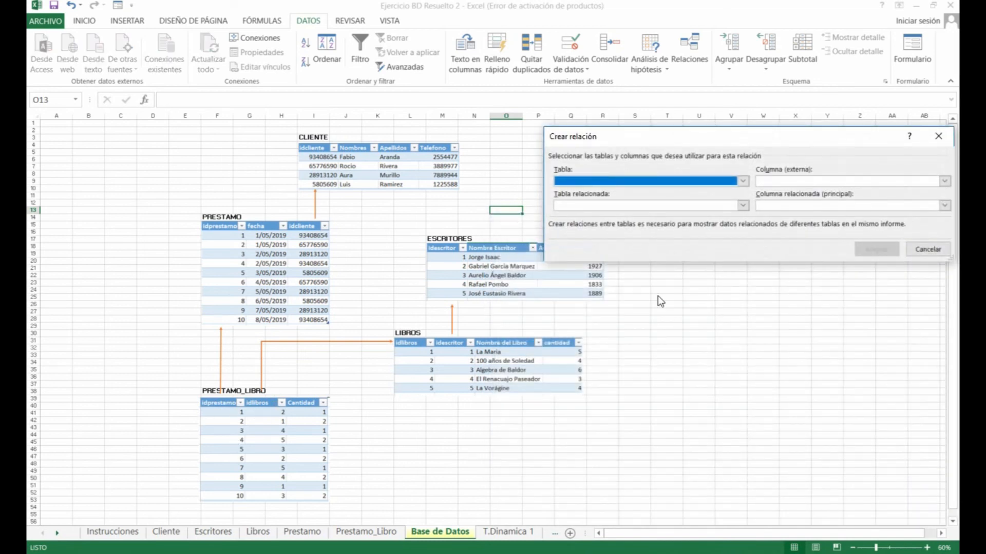
Relate Prestamo_Libro's idlibros column to the Libros table
{"action": "left_click", "coordinate": [734, 179]}
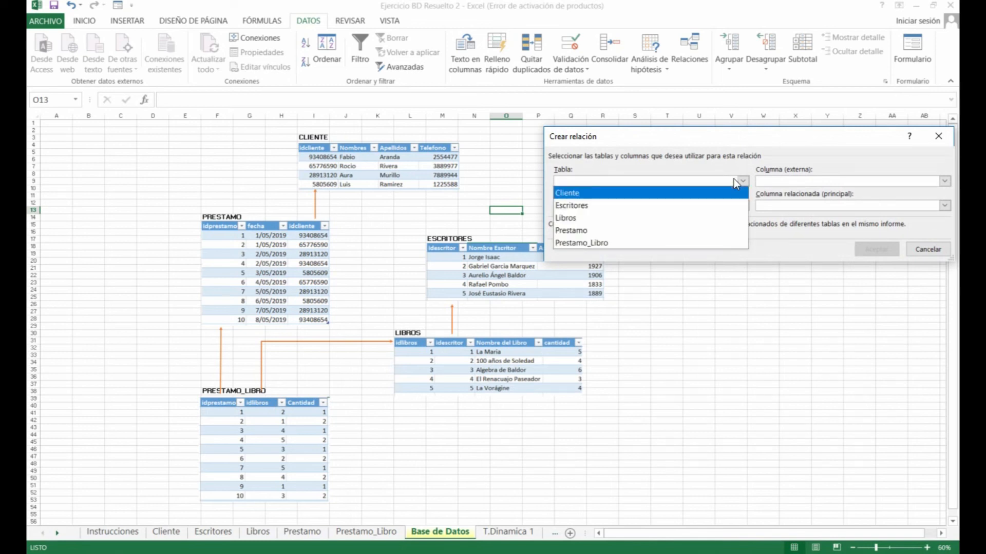
{"action": "left_click", "coordinate": [667, 241]}
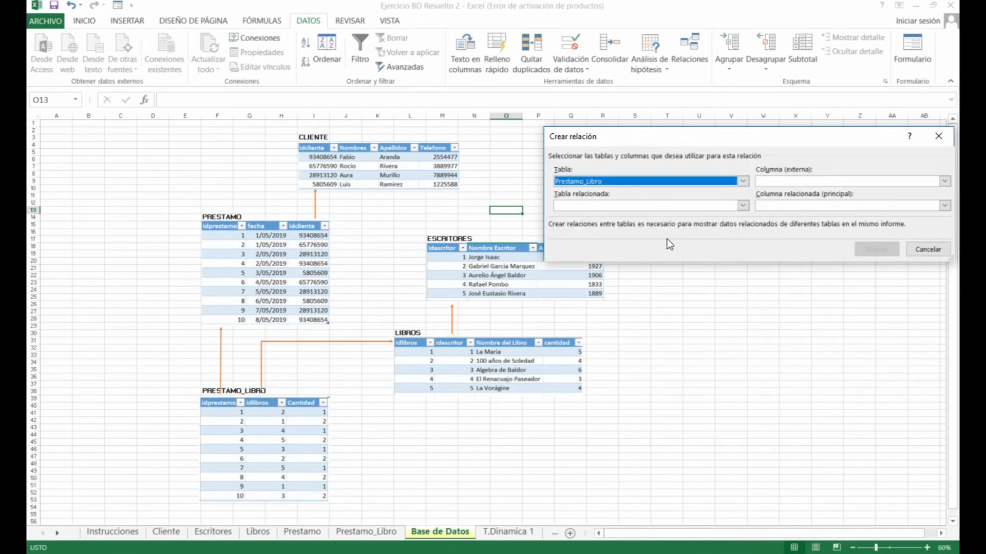
{"action": "left_click", "coordinate": [842, 181]}
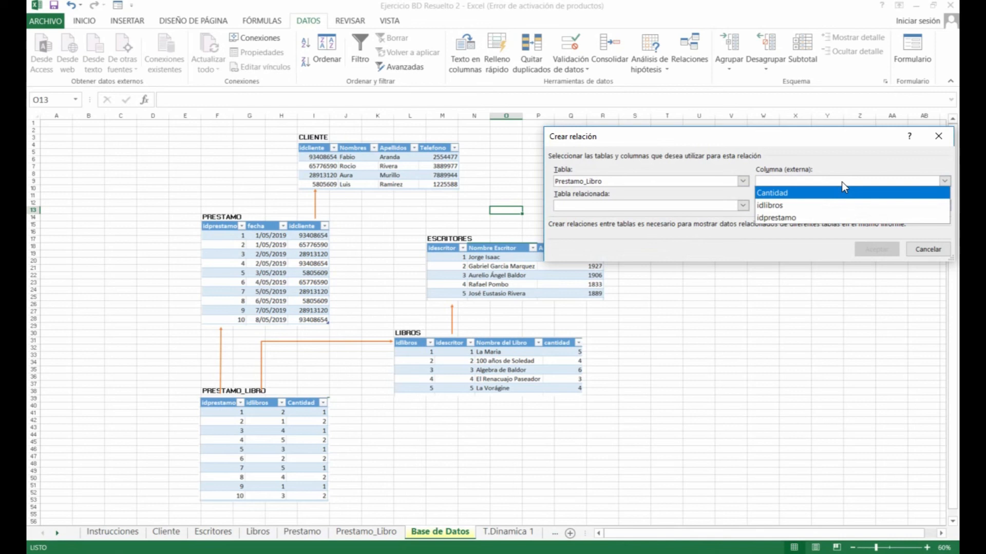
{"action": "left_click", "coordinate": [795, 207]}
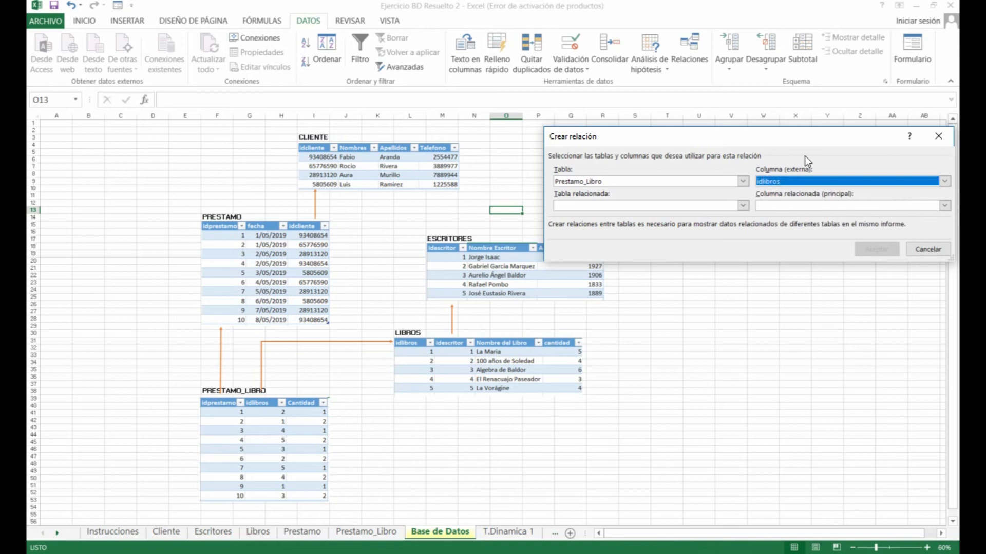
{"action": "left_click", "coordinate": [671, 207]}
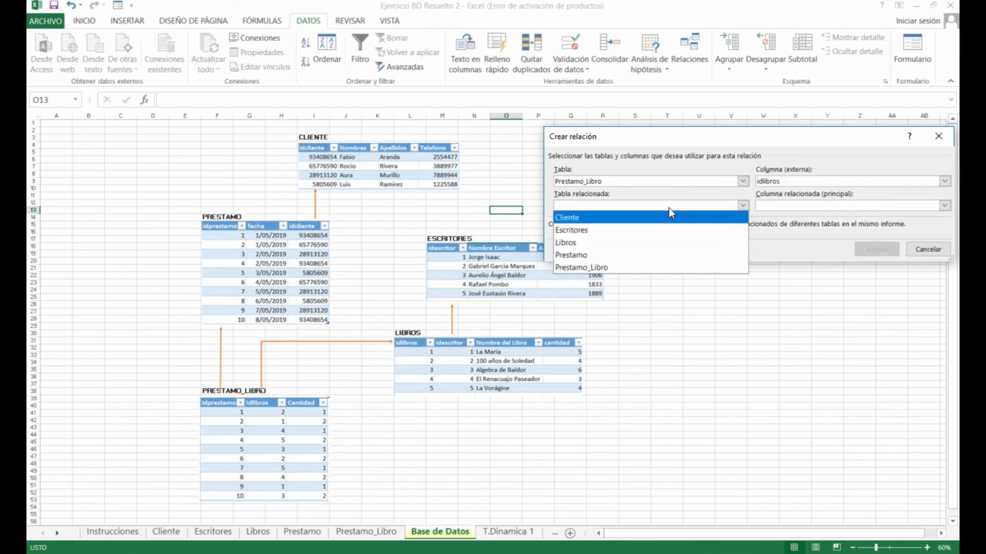
{"action": "left_click", "coordinate": [637, 244]}
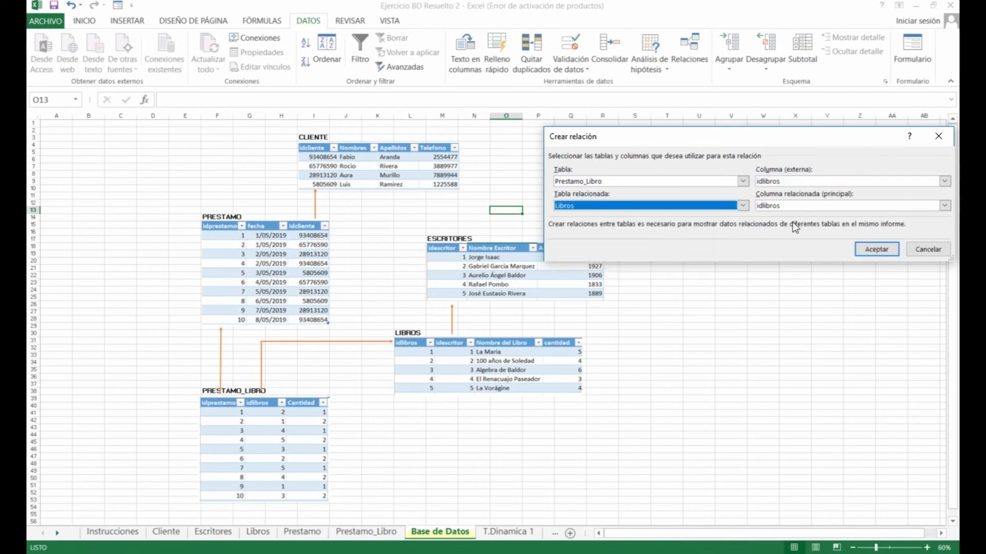
{"action": "left_click", "coordinate": [868, 248]}
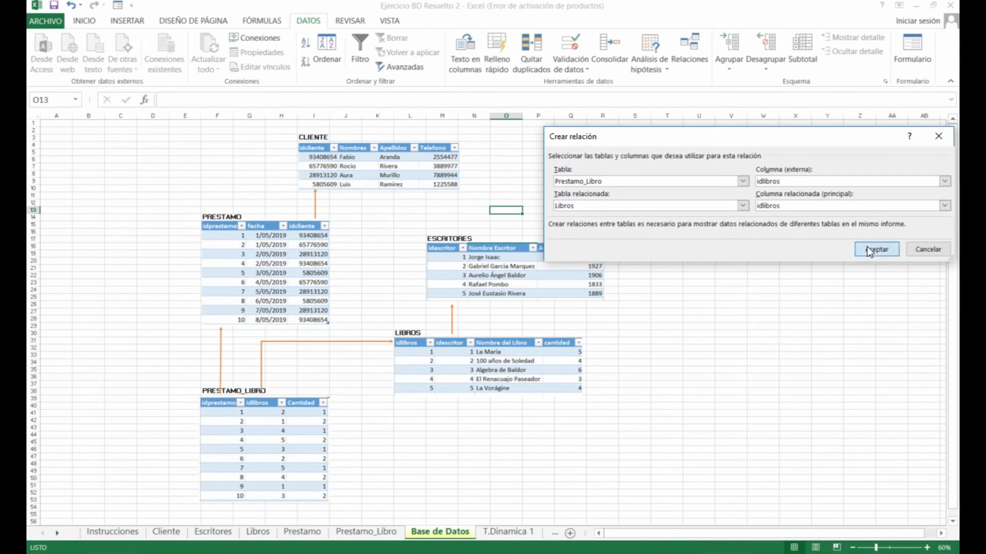
Close the relationships manager and go to the T.Dinamica 1 sheet
{"action": "left_click_drag", "start_coordinate": [767, 220], "coordinate": [783, 164]}
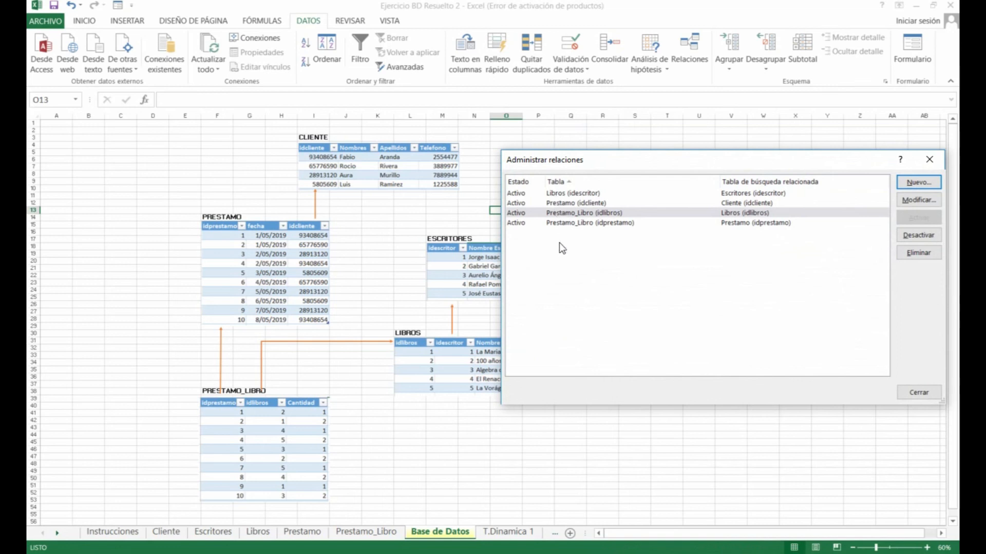
{"action": "left_click_drag", "start_coordinate": [697, 162], "coordinate": [600, 235]}
{"action": "left_click", "coordinate": [823, 464]}
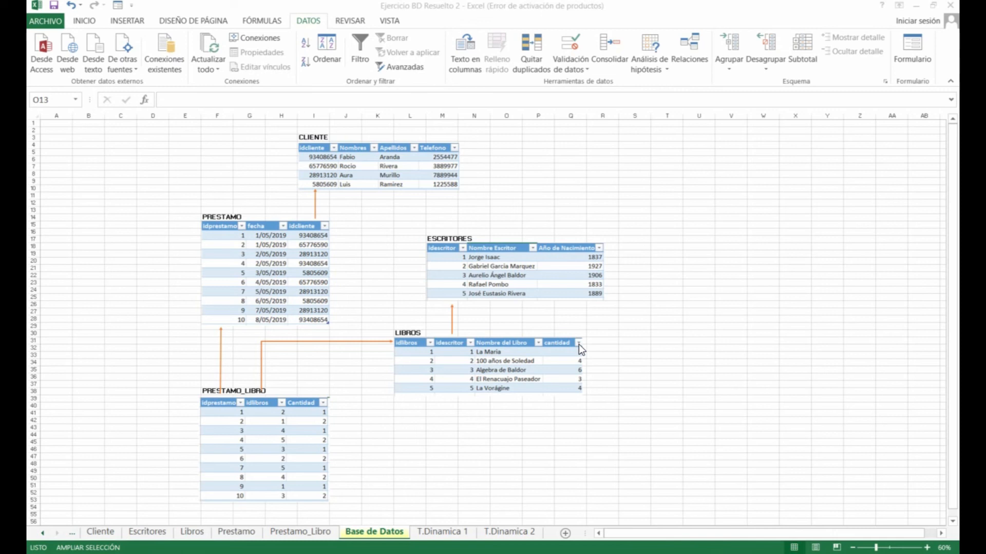
{"action": "left_click", "coordinate": [435, 534]}
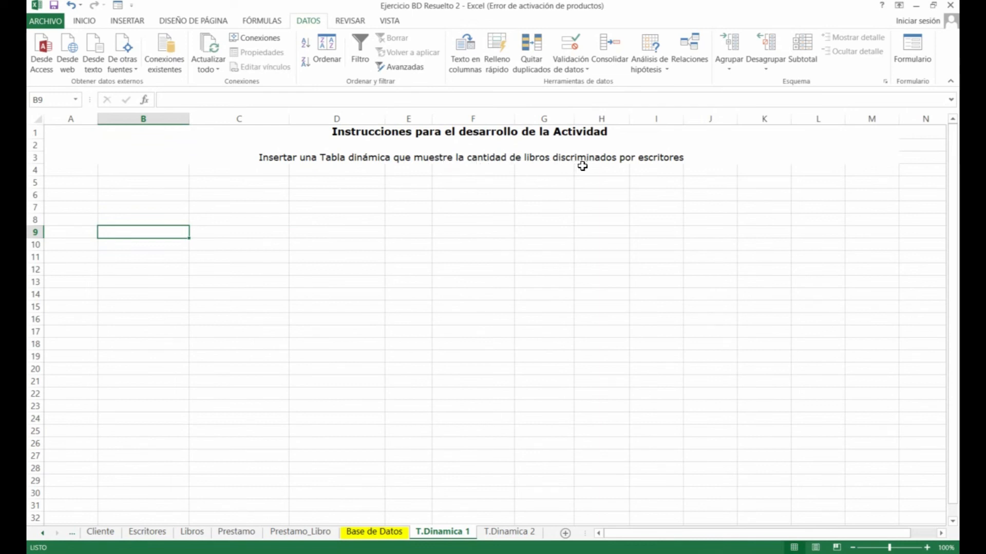
Insert a data-model PivotTable from the Prestamo_Libro table at T.Dinamica 1!B10
{"action": "left_click", "coordinate": [303, 217]}
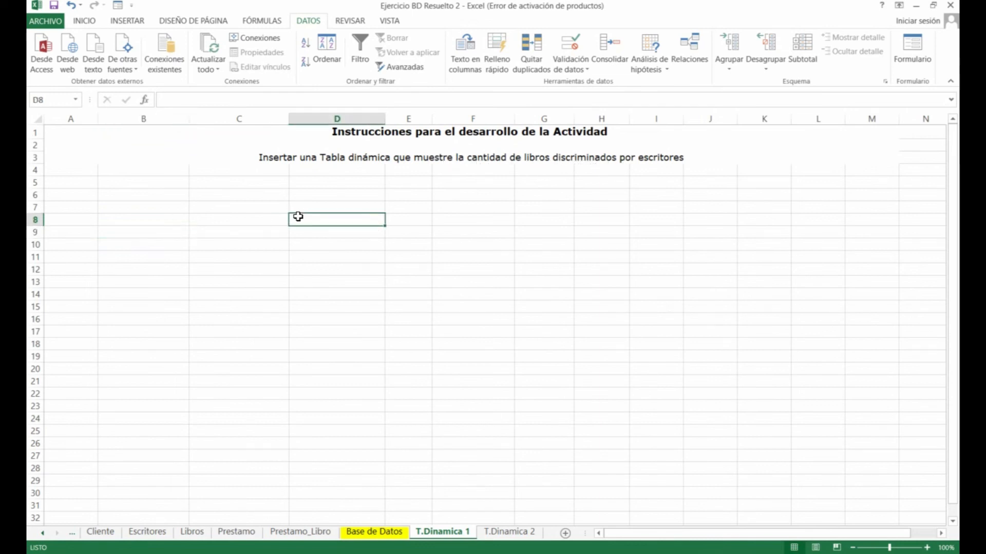
{"action": "left_click", "coordinate": [310, 534]}
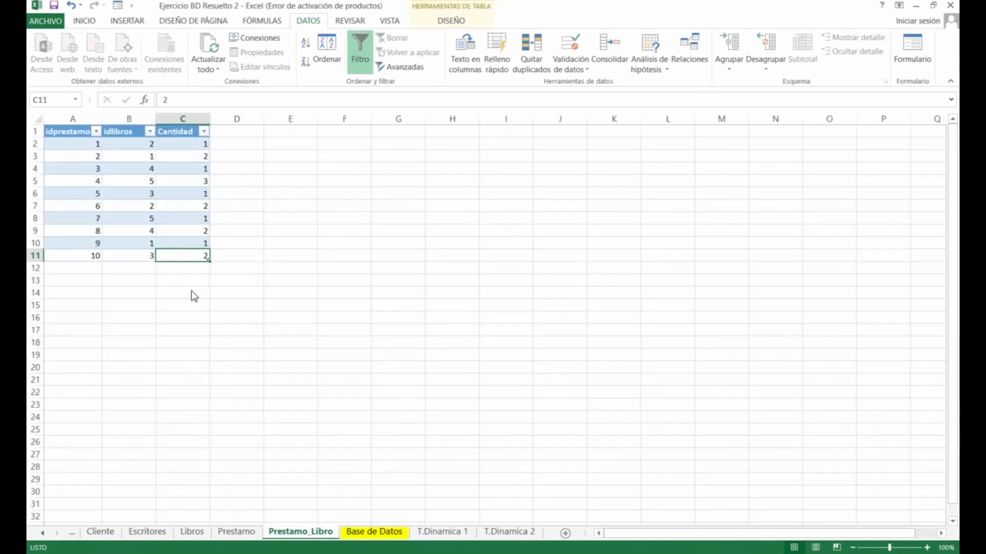
{"action": "left_click_drag", "start_coordinate": [75, 130], "coordinate": [181, 251]}
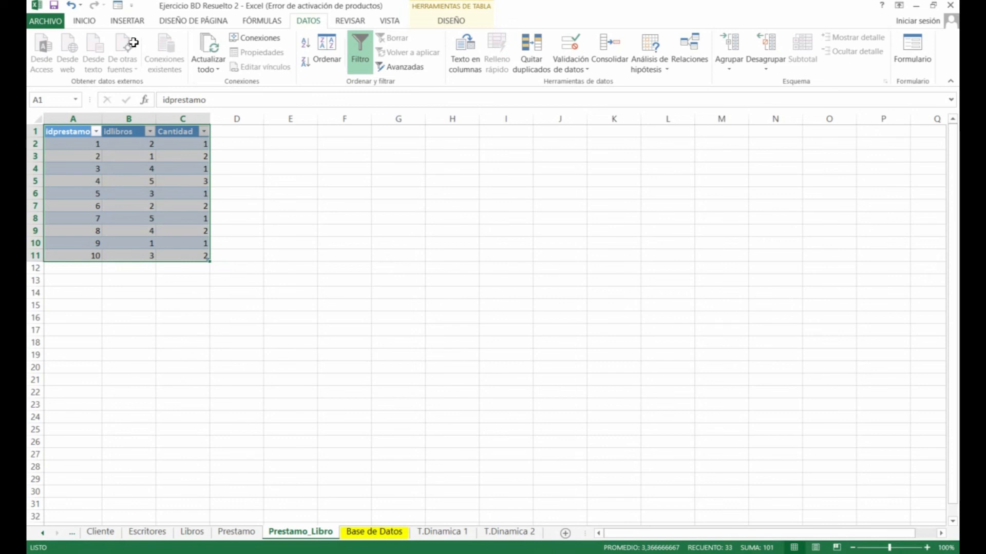
{"action": "left_click", "coordinate": [127, 23]}
{"action": "left_click", "coordinate": [49, 54]}
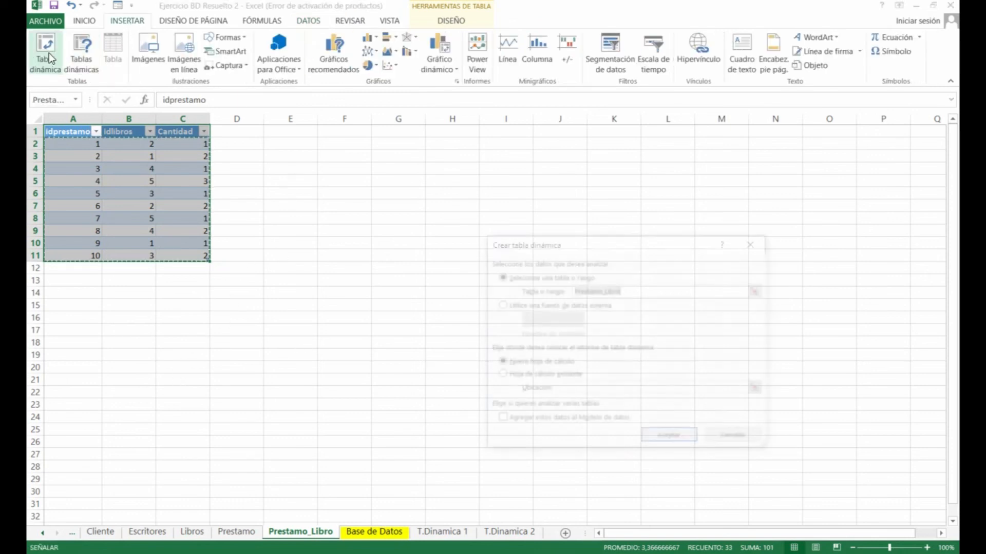
{"action": "left_click", "coordinate": [507, 419]}
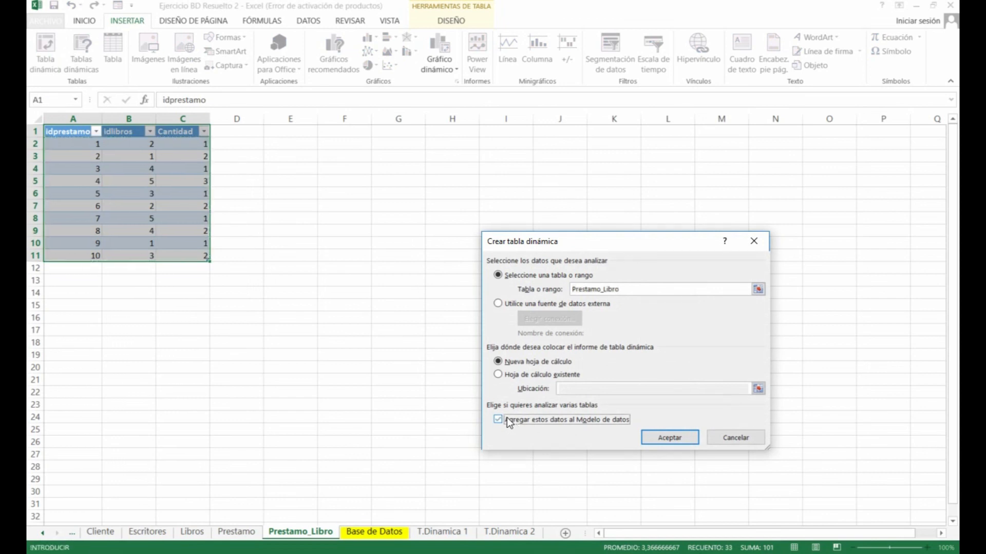
{"action": "left_click", "coordinate": [523, 378]}
{"action": "left_click", "coordinate": [442, 531]}
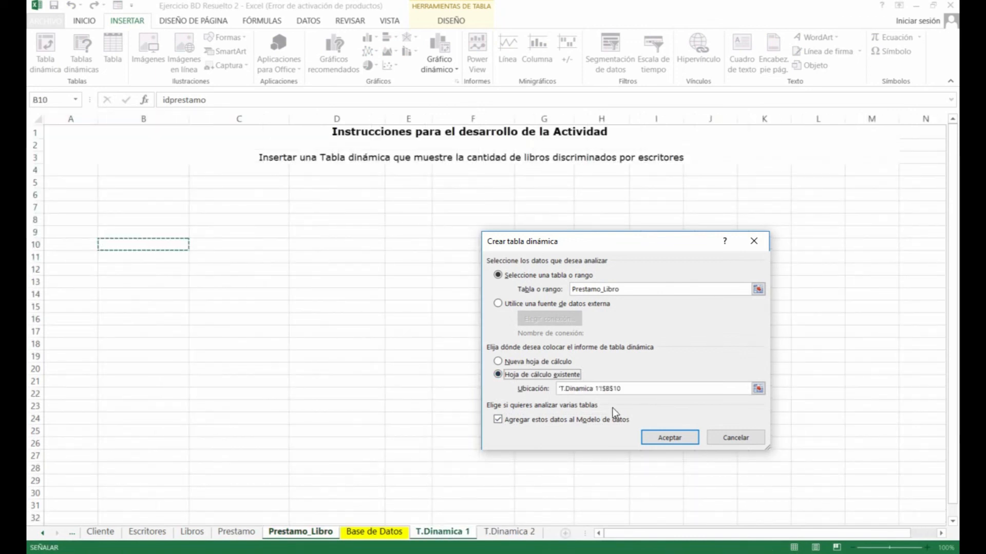
{"action": "left_click", "coordinate": [668, 436]}
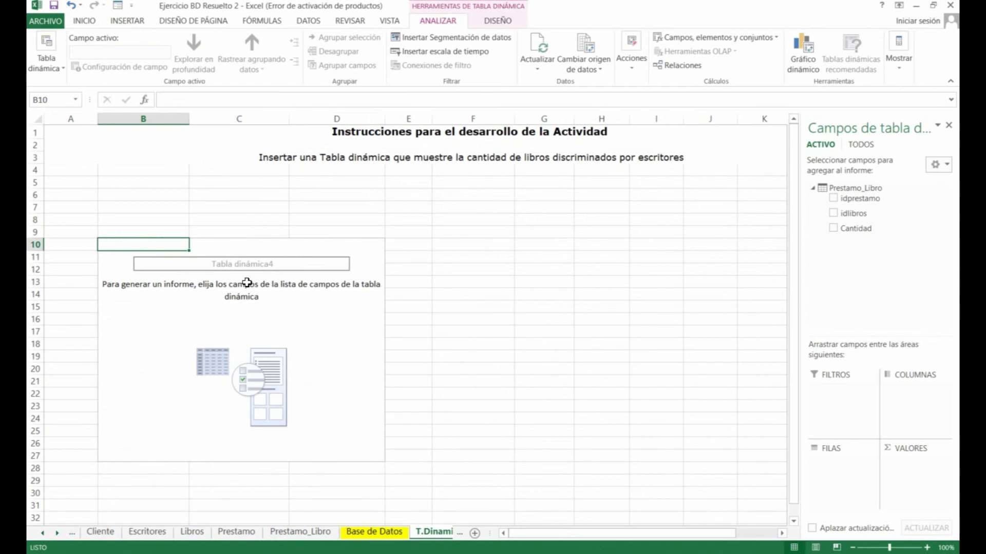
Show all data-model tables in the field list and add Libros' Nombre del Libro to the rows
{"action": "left_click", "coordinate": [242, 283]}
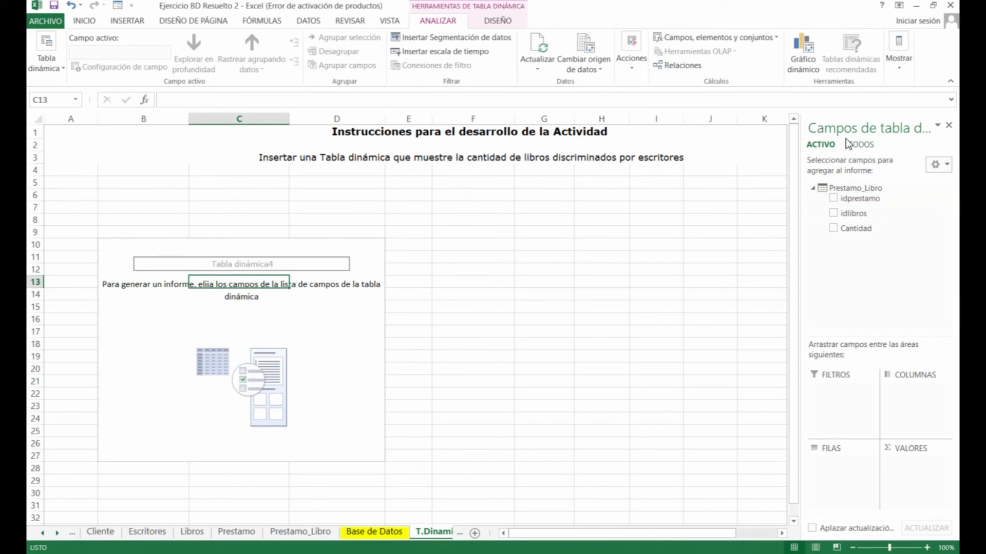
{"action": "left_click", "coordinate": [861, 144]}
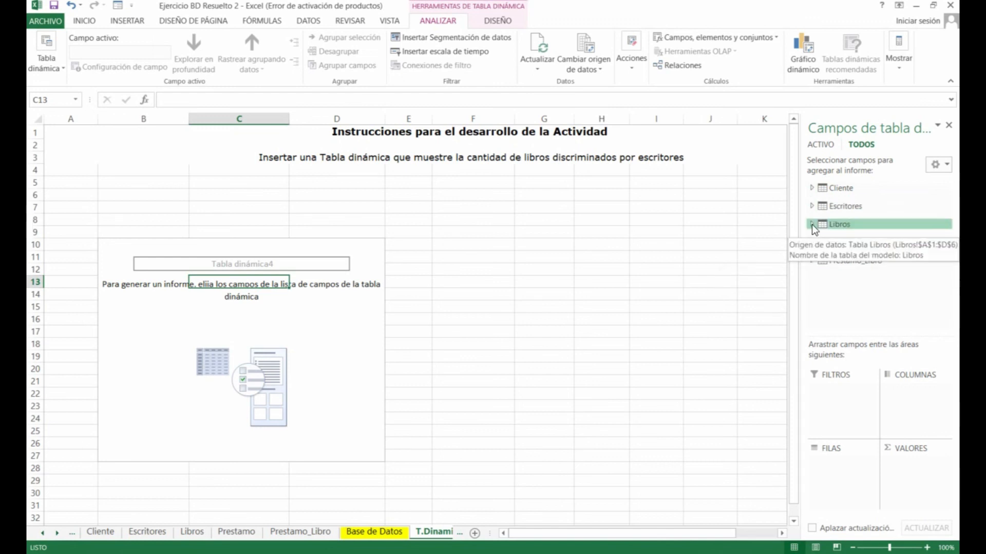
{"action": "left_click", "coordinate": [814, 188]}
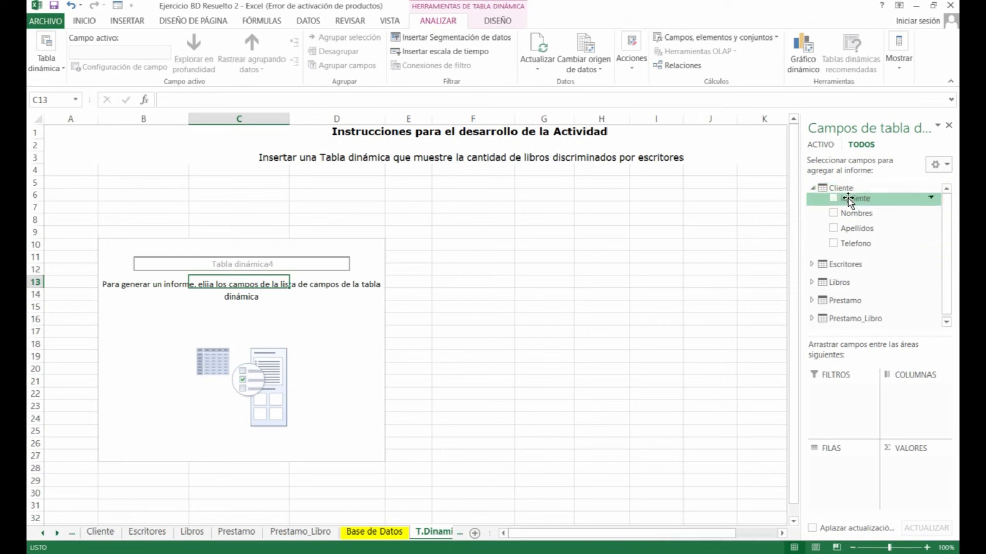
{"action": "left_click", "coordinate": [814, 189]}
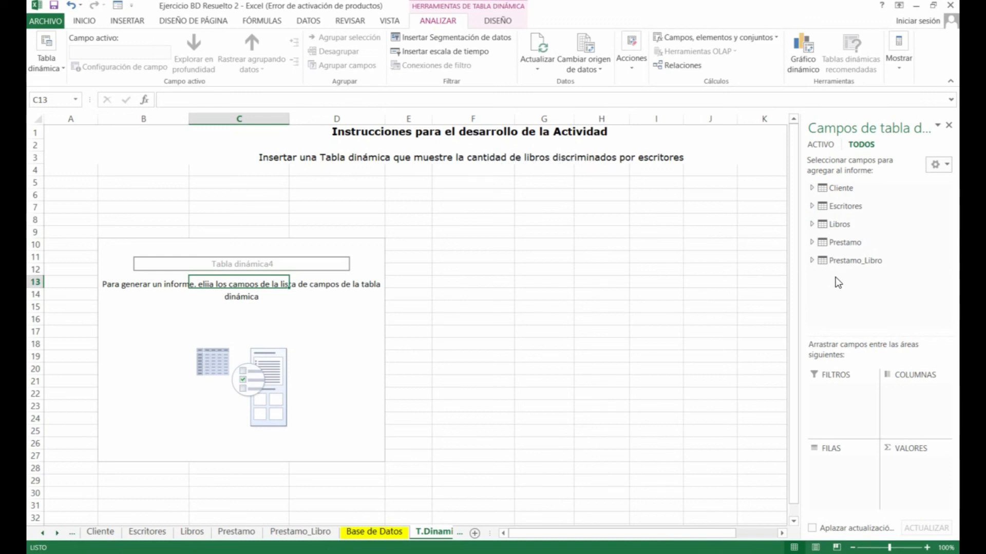
{"action": "left_click", "coordinate": [811, 224]}
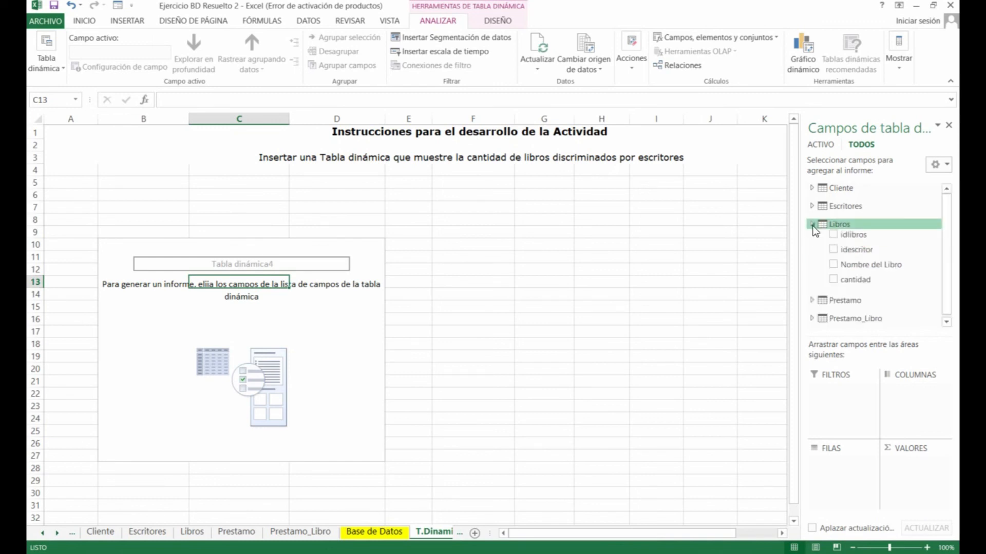
{"action": "left_click", "coordinate": [833, 263]}
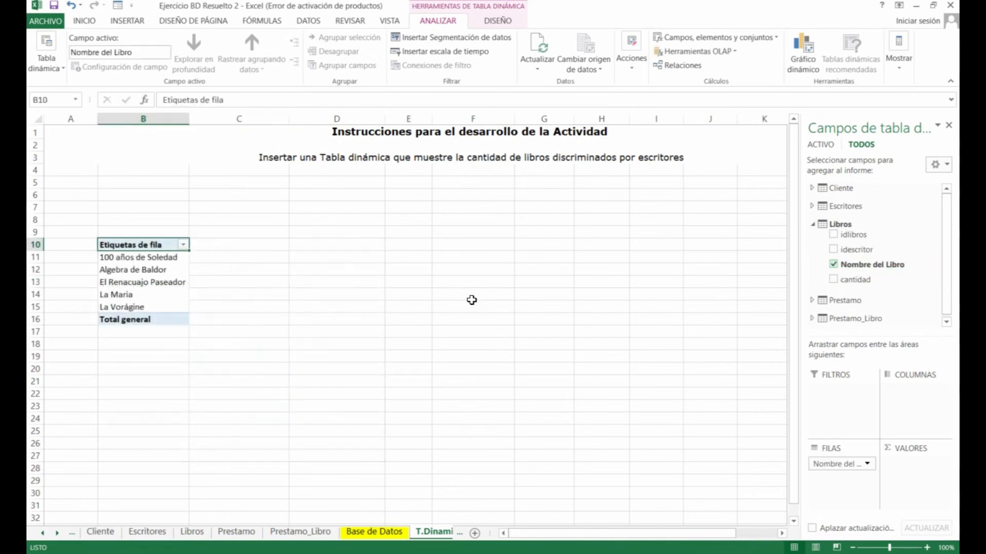
Sum cantidad in the values and place Escritores' Nombre Escritor across the pivot columns
{"action": "left_click", "coordinate": [833, 281]}
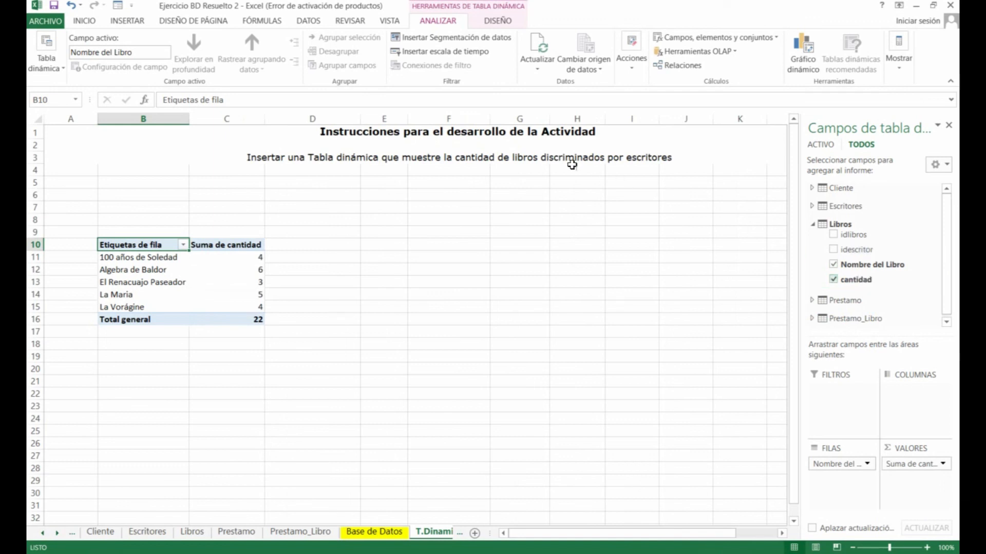
{"action": "left_click", "coordinate": [812, 206]}
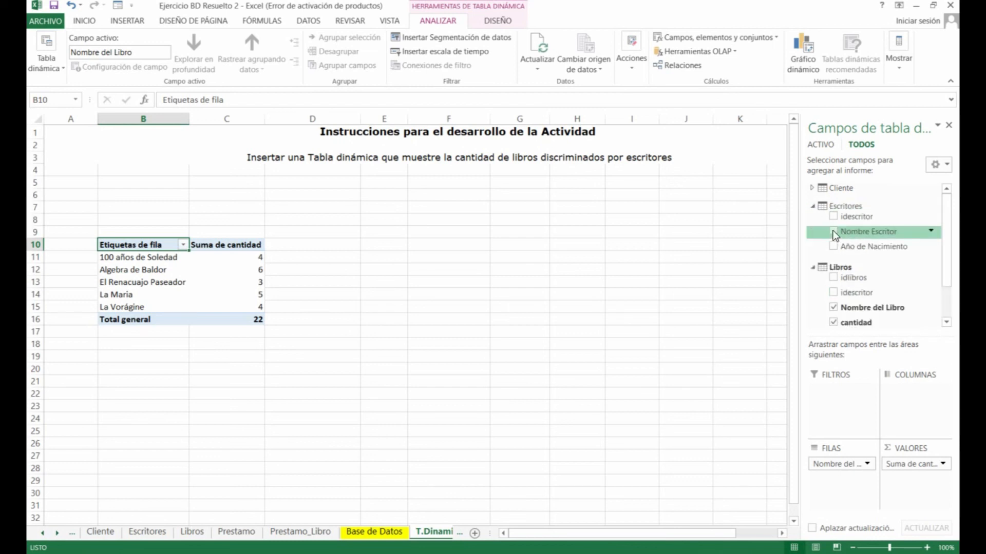
{"action": "left_click", "coordinate": [836, 230]}
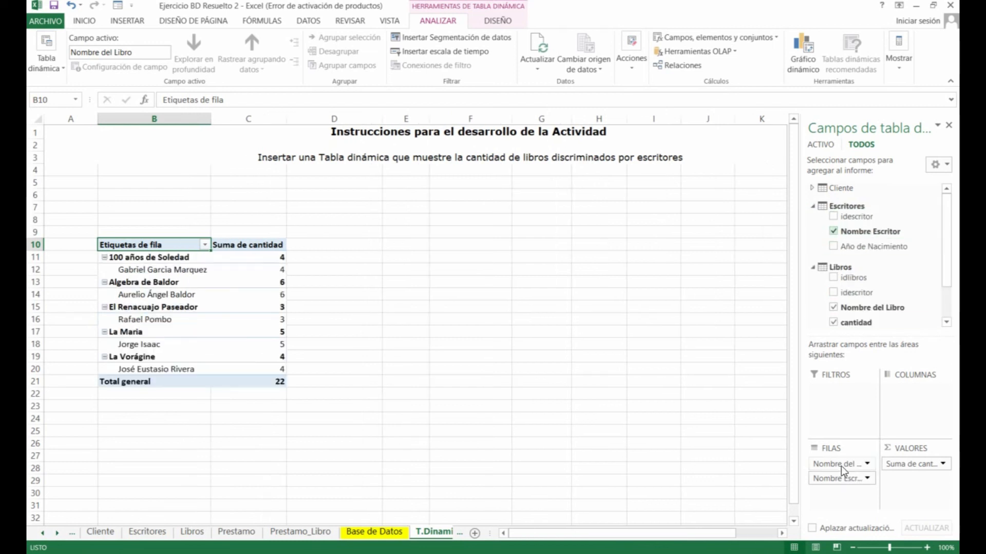
{"action": "left_click_drag", "start_coordinate": [840, 479], "coordinate": [917, 416]}
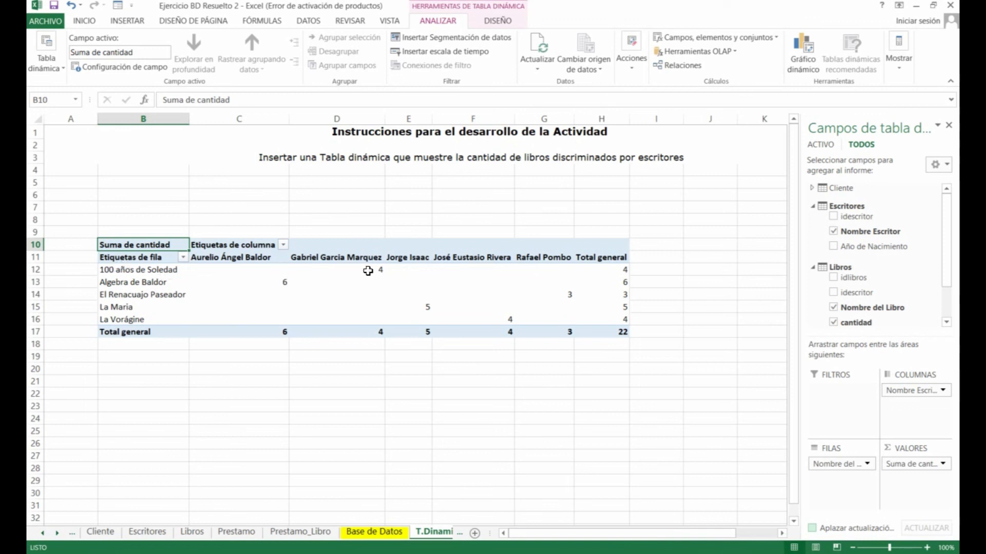
Check Algebra de Baldor's total of 6, then open the Libros sheet
{"action": "mouse_move", "coordinate": [376, 271]}
{"action": "mouse_move", "coordinate": [308, 299]}
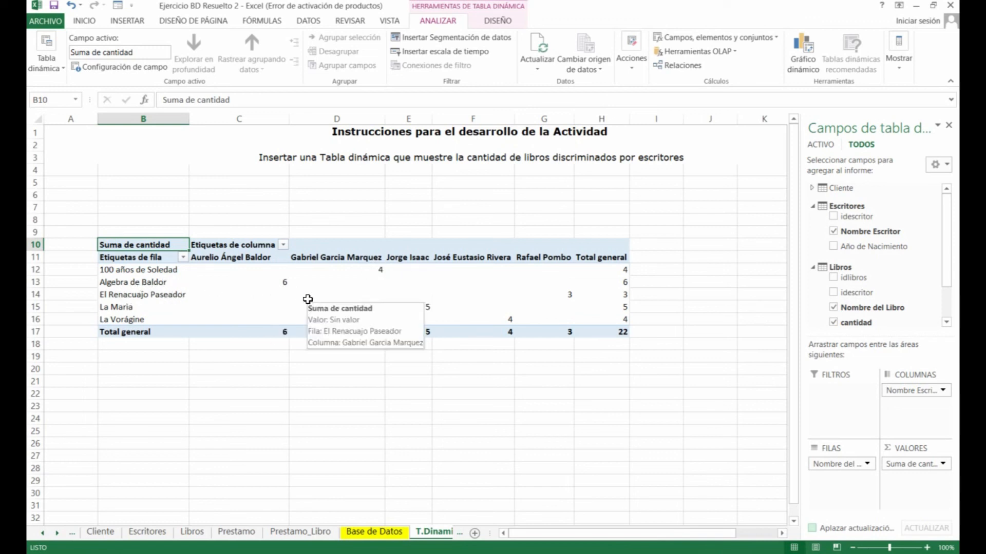
{"action": "mouse_move", "coordinate": [274, 284]}
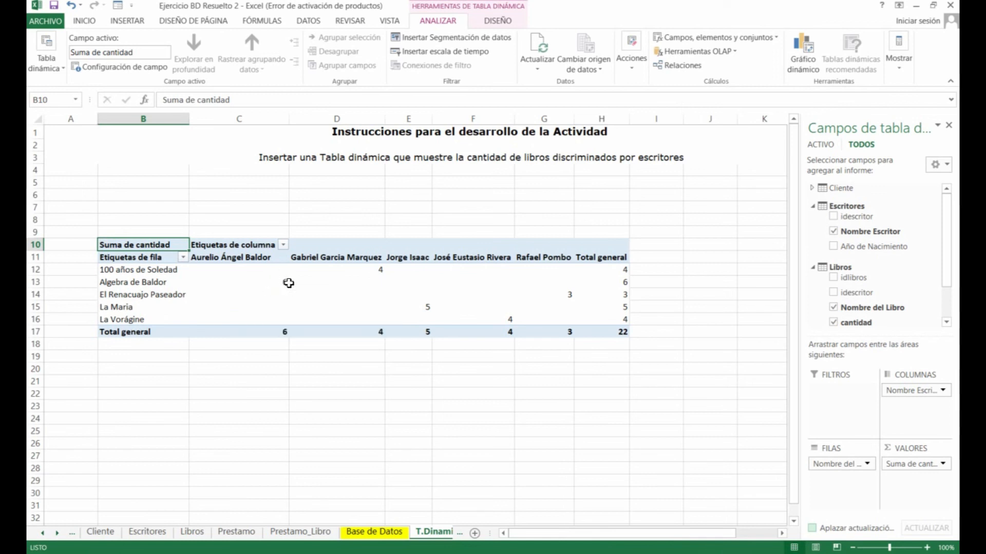
{"action": "left_click", "coordinate": [287, 283]}
{"action": "mouse_move", "coordinate": [304, 285]}
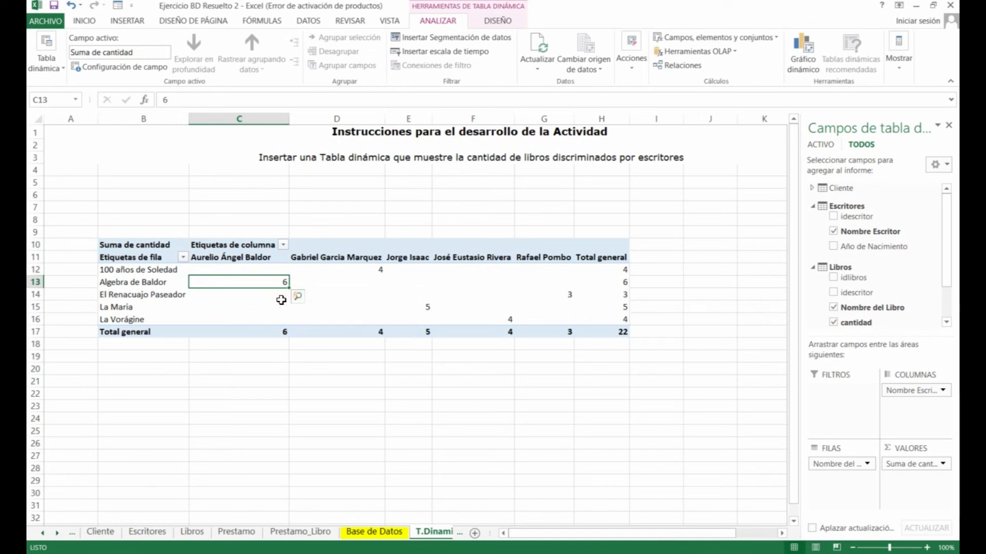
{"action": "left_click", "coordinate": [191, 533]}
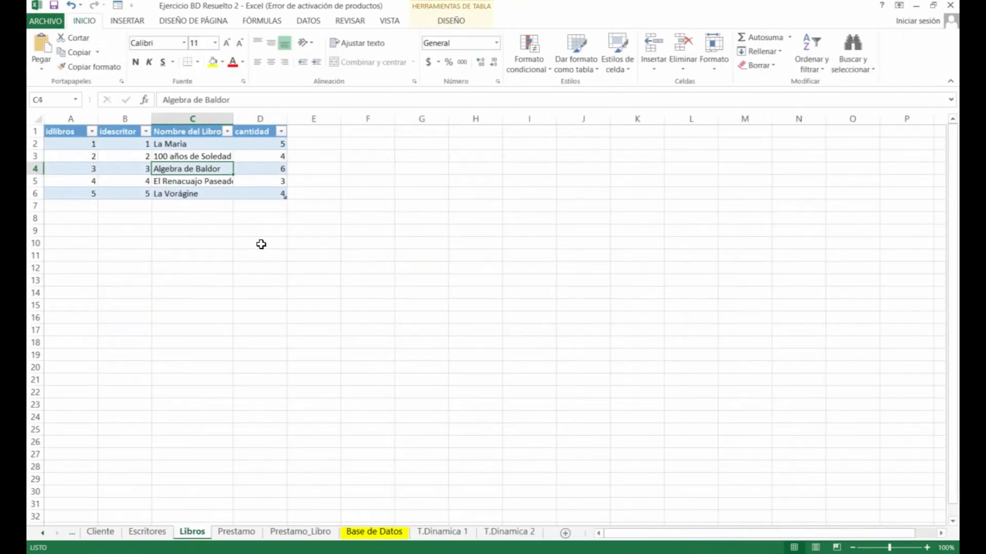
Set La Maria's quantity in D2 to 10 and refresh the T.Dinamica 1 pivot to total 27
{"action": "left_click", "coordinate": [264, 145]}
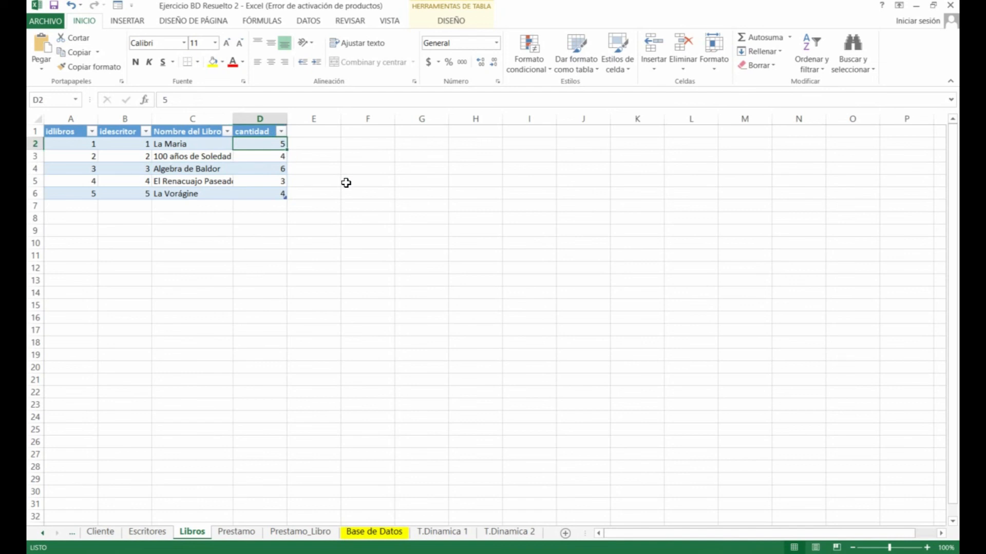
{"action": "type", "text": "10"}
{"action": "key", "text": "Return"}
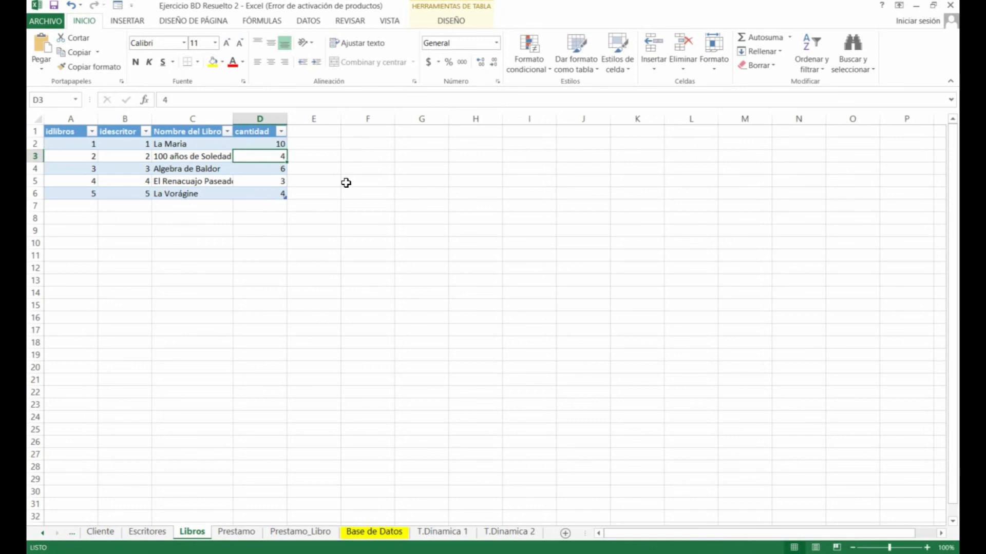
{"action": "left_click", "coordinate": [442, 532]}
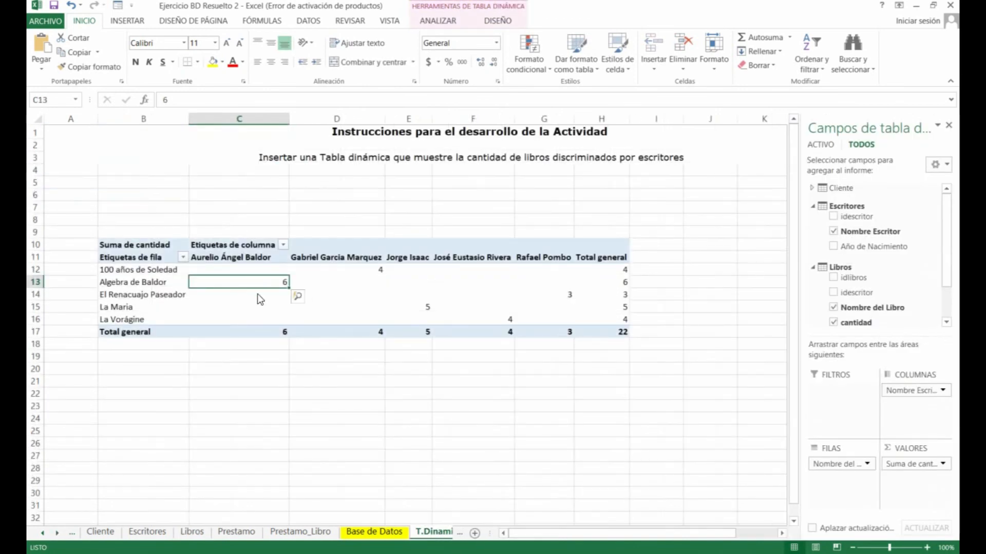
{"action": "right_click", "coordinate": [321, 285]}
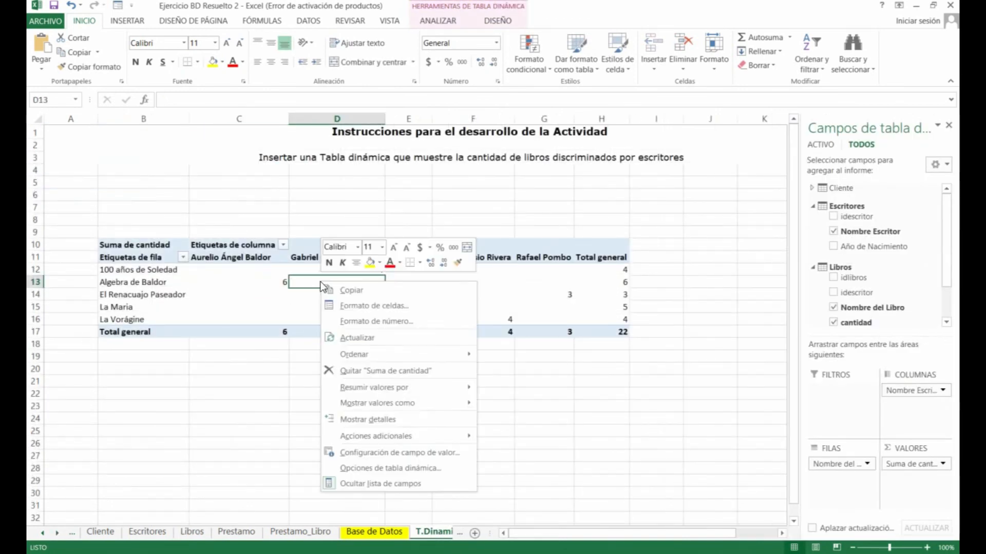
{"action": "left_click", "coordinate": [351, 339]}
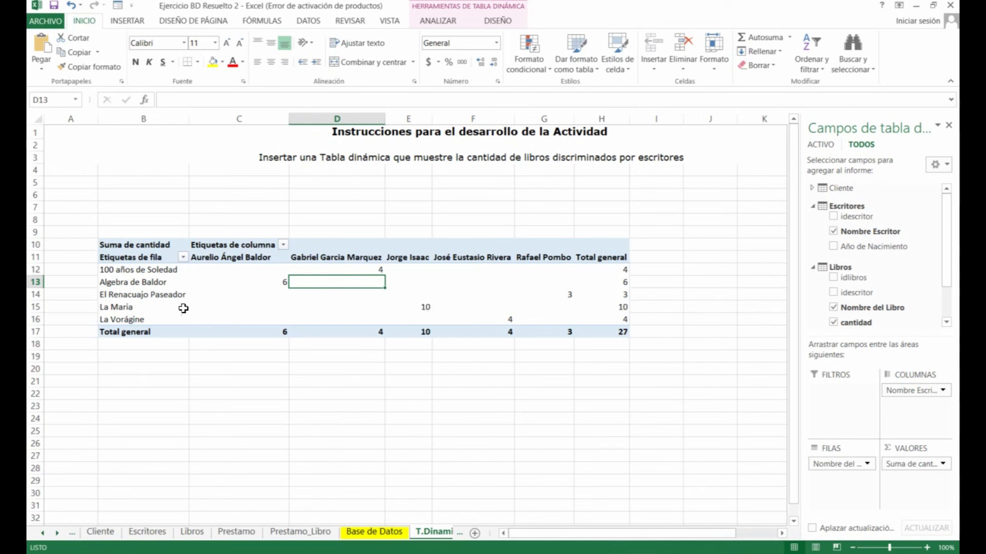
{"action": "left_click", "coordinate": [423, 311]}
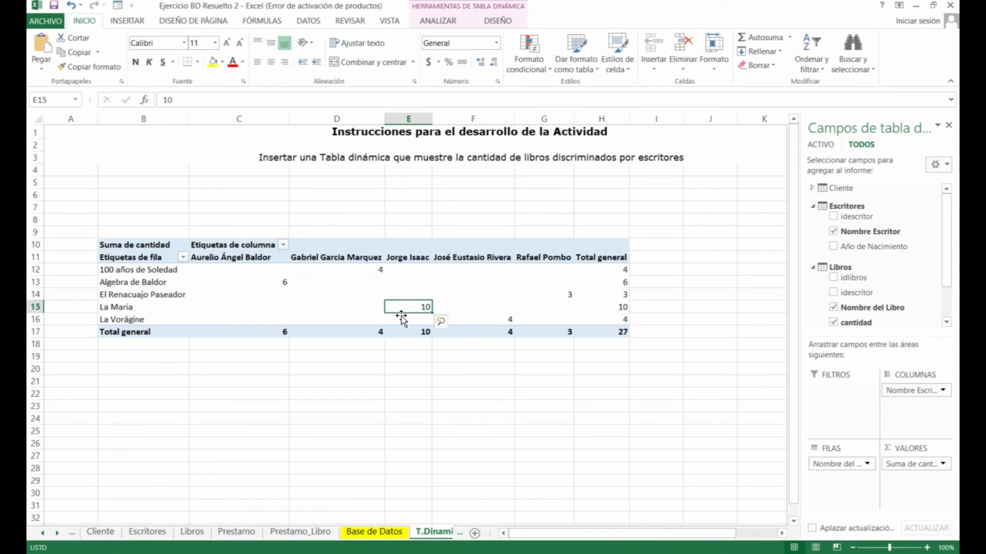
Scroll the sheet tabs and open the T.Dinamica 2 sheet
{"action": "left_click_drag", "start_coordinate": [565, 534], "coordinate": [569, 533]}
{"action": "left_click", "coordinate": [63, 533]}
{"action": "left_click", "coordinate": [63, 533]}
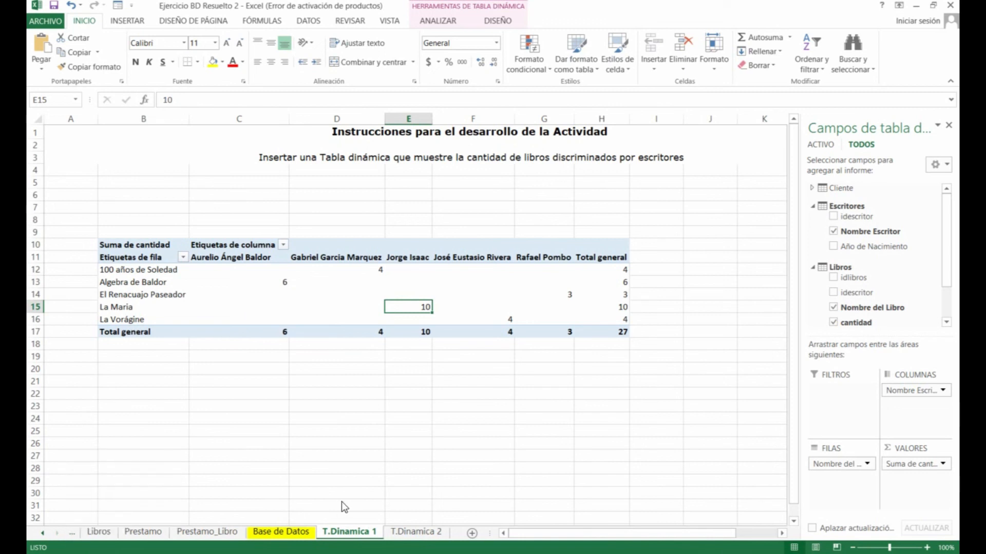
{"action": "left_click", "coordinate": [415, 531]}
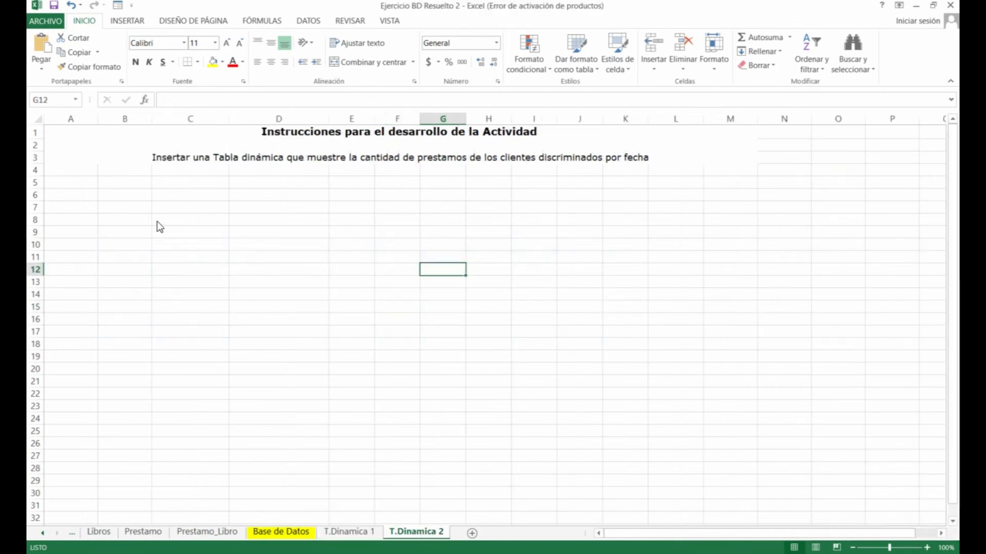
Insert a data-model PivotTable from the Prestamo_Libro table at 'T.Dinamica 2'!$B$9
{"action": "left_click", "coordinate": [134, 211]}
{"action": "left_click", "coordinate": [205, 532]}
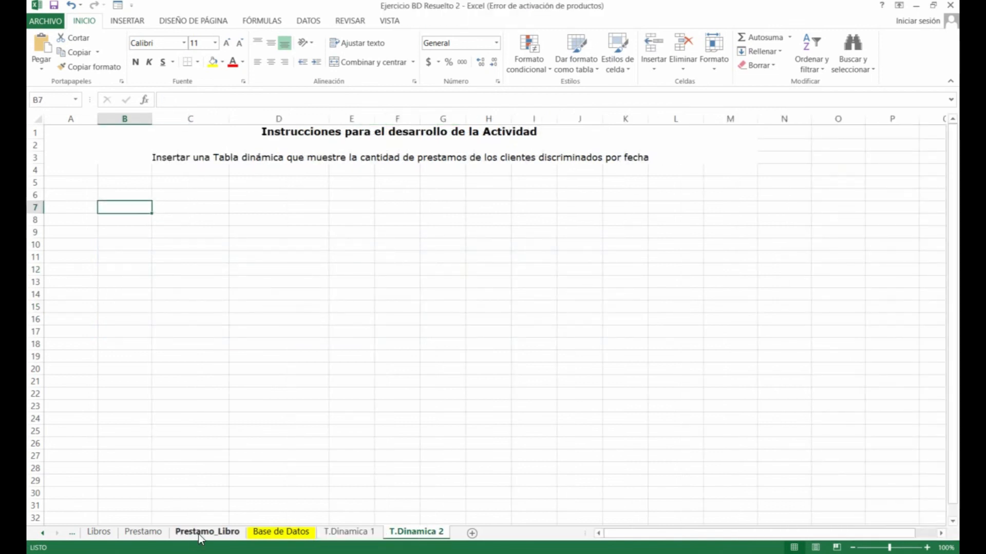
{"action": "left_click", "coordinate": [132, 202]}
{"action": "left_click_drag", "start_coordinate": [66, 134], "coordinate": [182, 254]}
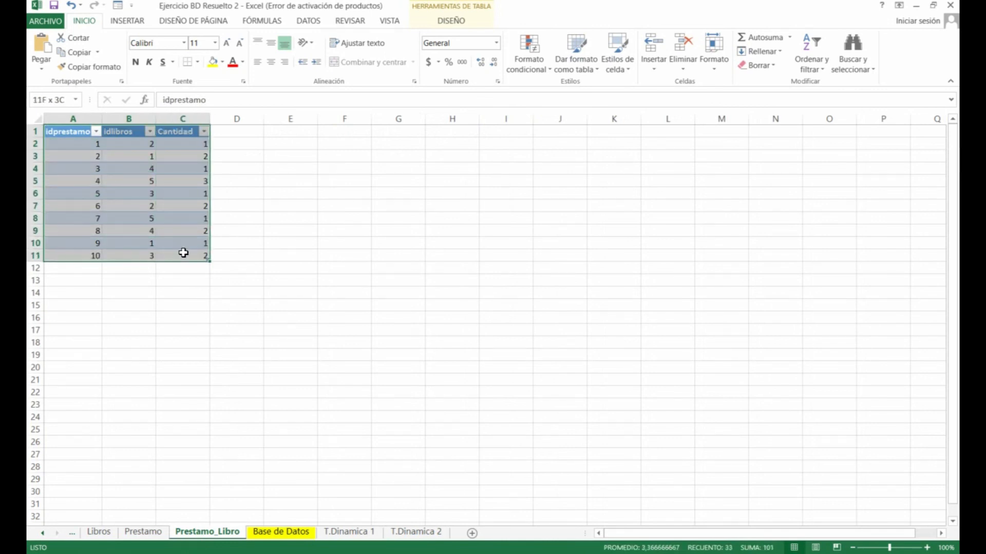
{"action": "left_click", "coordinate": [125, 24]}
{"action": "left_click", "coordinate": [48, 51]}
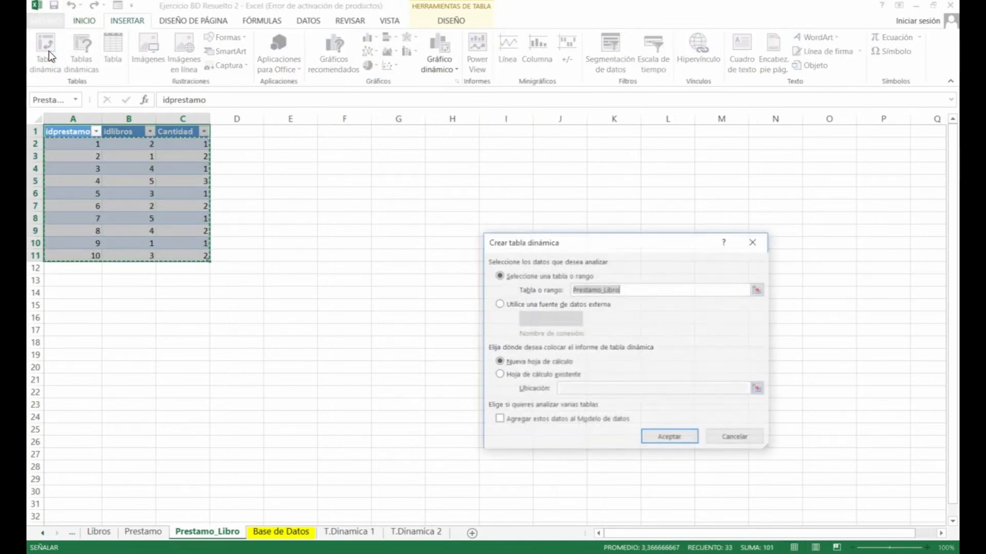
{"action": "left_click", "coordinate": [497, 420]}
{"action": "left_click", "coordinate": [513, 376]}
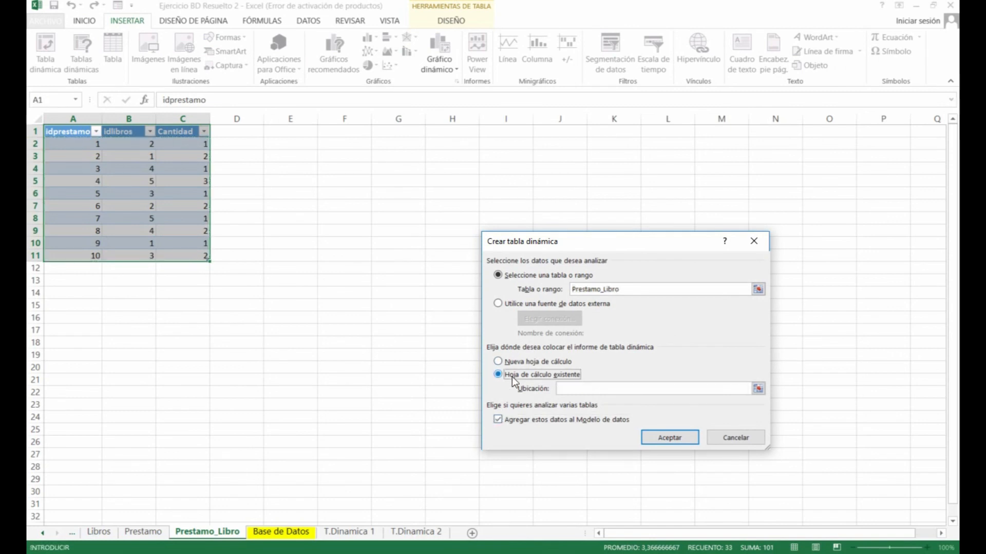
{"action": "left_click", "coordinate": [408, 532]}
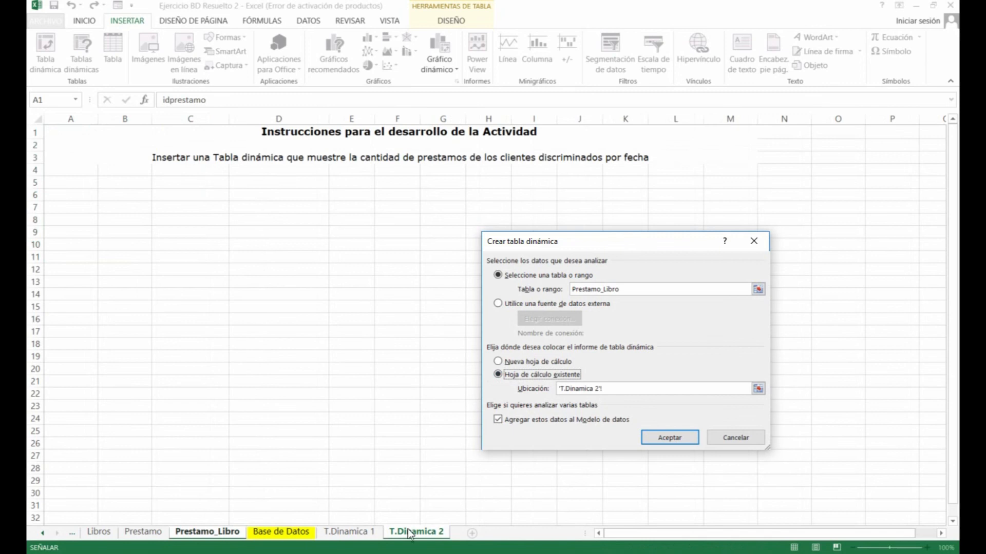
{"action": "left_click", "coordinate": [136, 233]}
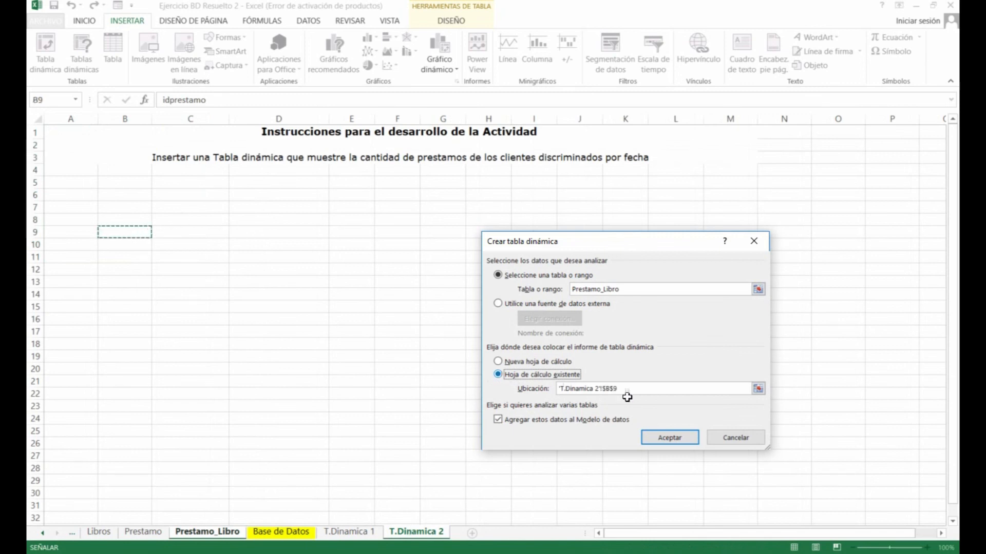
{"action": "left_click", "coordinate": [670, 438]}
{"action": "left_click", "coordinate": [258, 316]}
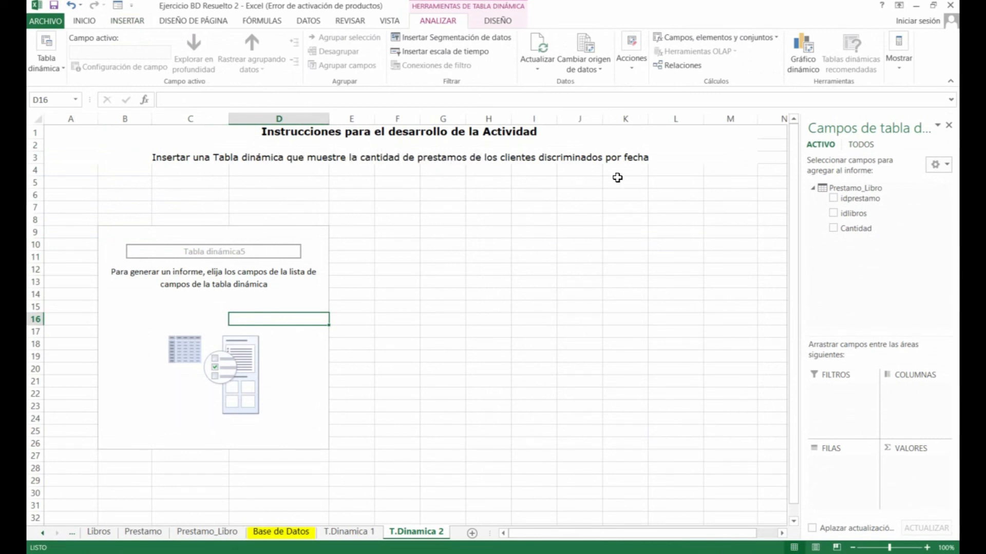
Show all data-model tables and add the Cliente table's Nombres field as pivot rows
{"action": "left_click", "coordinate": [865, 145]}
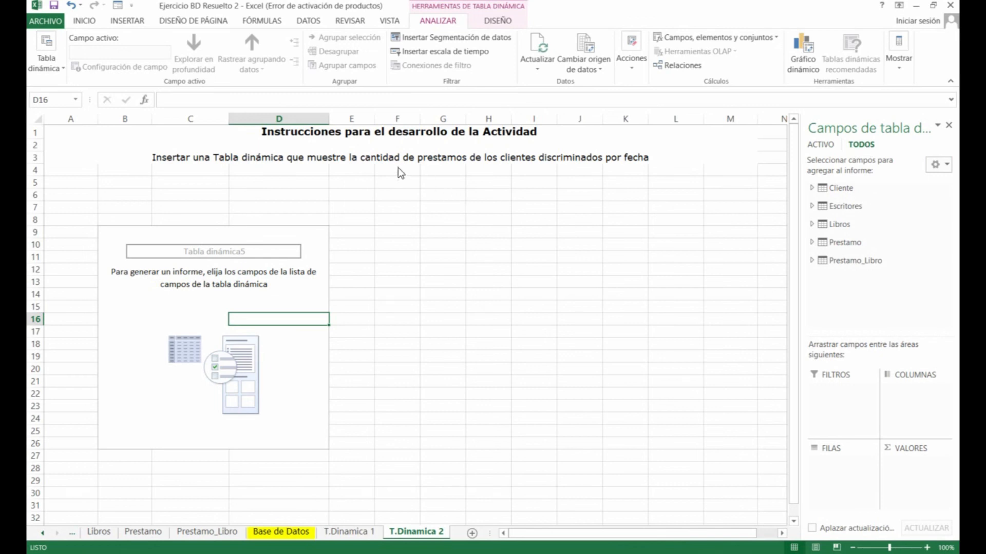
{"action": "left_click", "coordinate": [811, 189]}
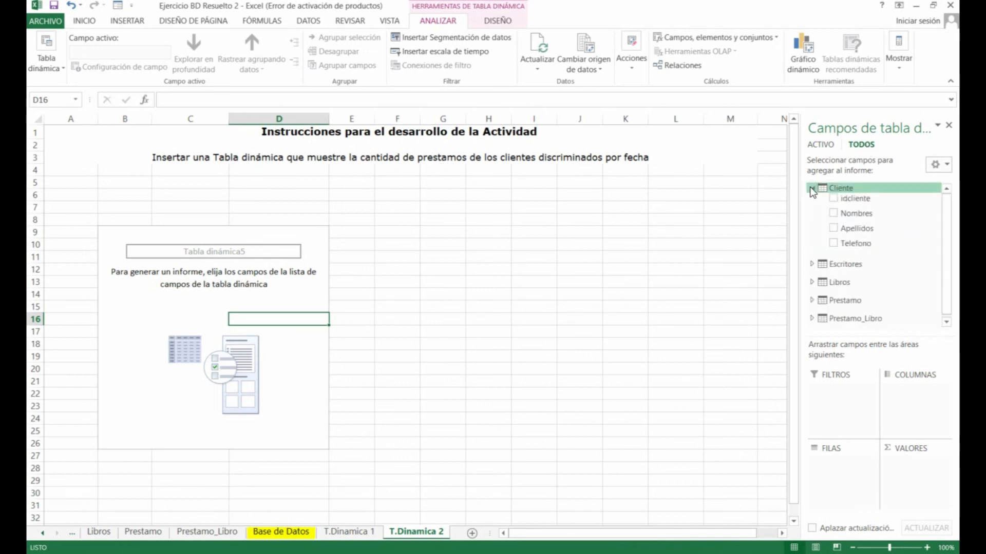
{"action": "left_click", "coordinate": [835, 212]}
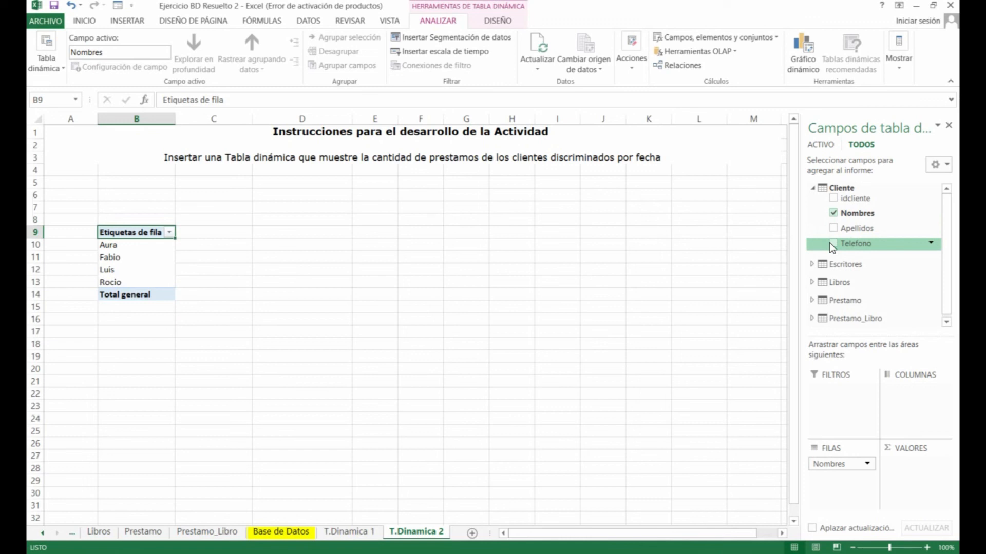
{"action": "left_click_drag", "start_coordinate": [947, 244], "coordinate": [948, 257]}
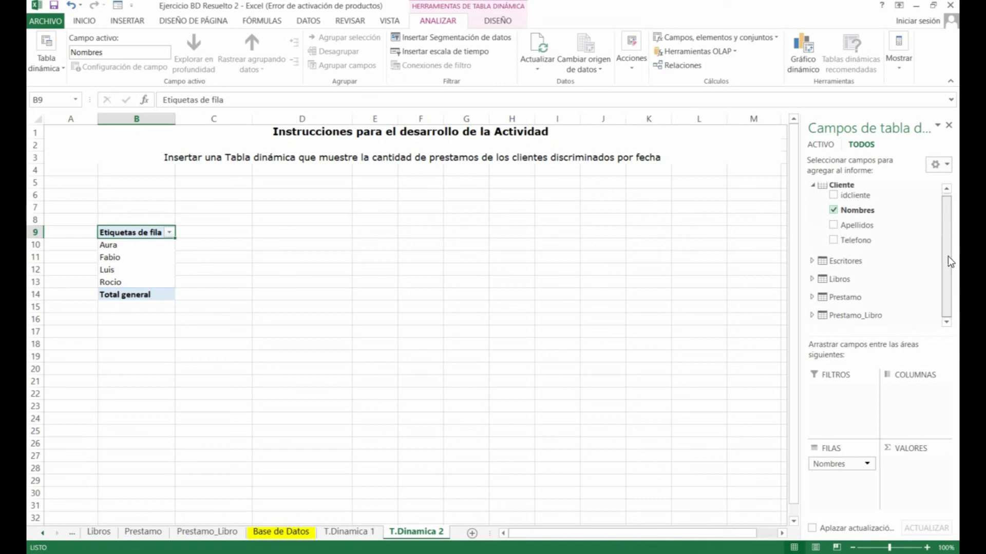
Sum Prestamo_Libro's Cantidad in Values and split it into columns by the Prestamo fecha field
{"action": "left_click", "coordinate": [812, 298]}
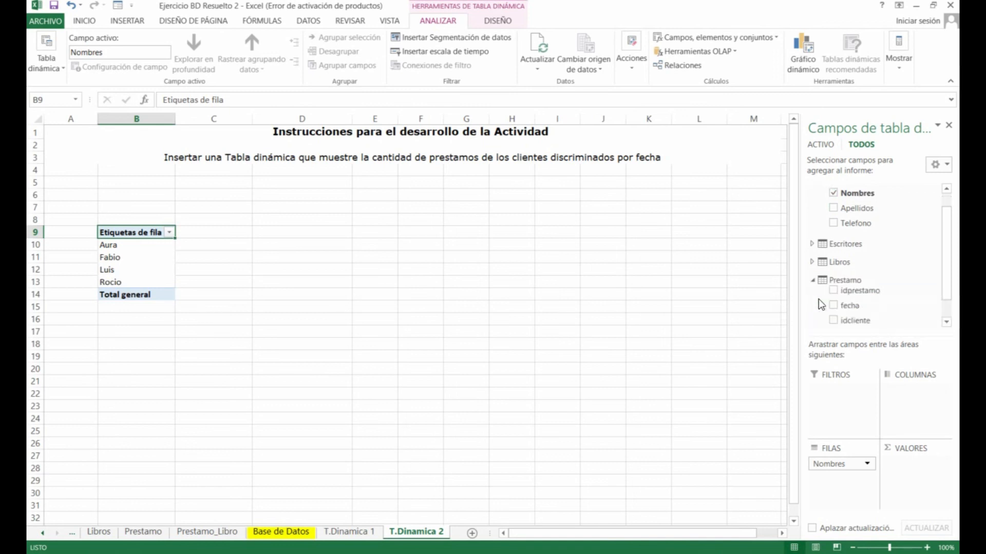
{"action": "left_click_drag", "start_coordinate": [945, 244], "coordinate": [943, 266]}
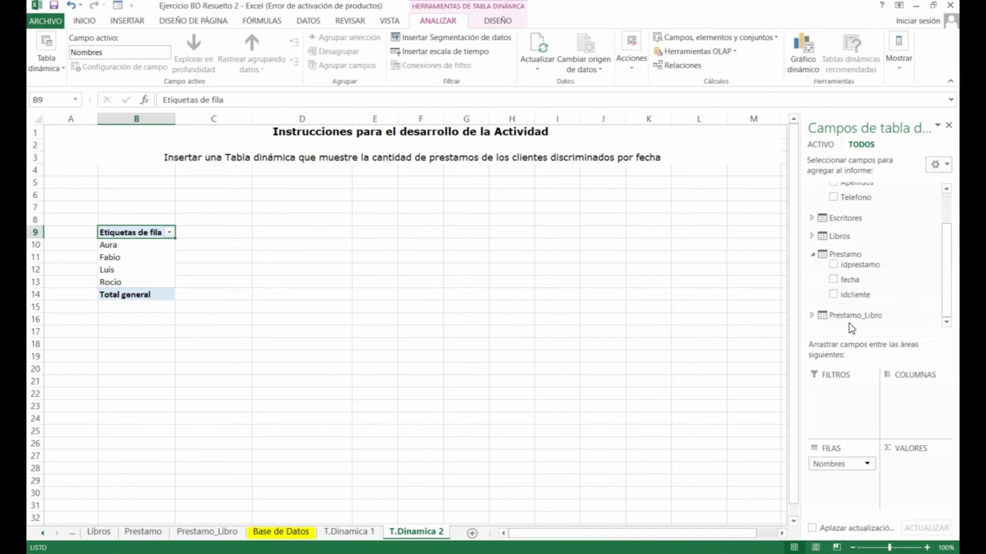
{"action": "left_click", "coordinate": [814, 315]}
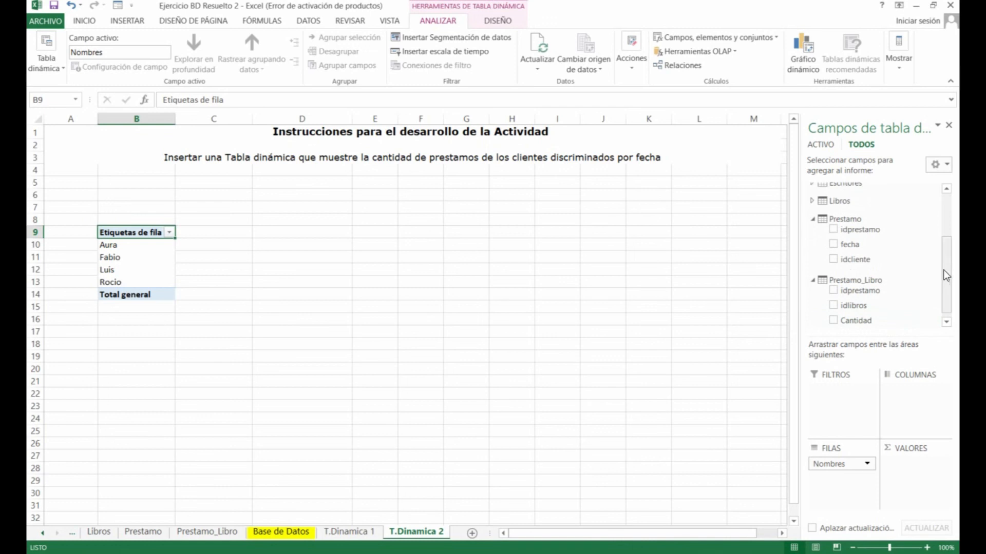
{"action": "scroll", "coordinate": [944, 268], "scroll_direction": "down", "scroll_amount": 1}
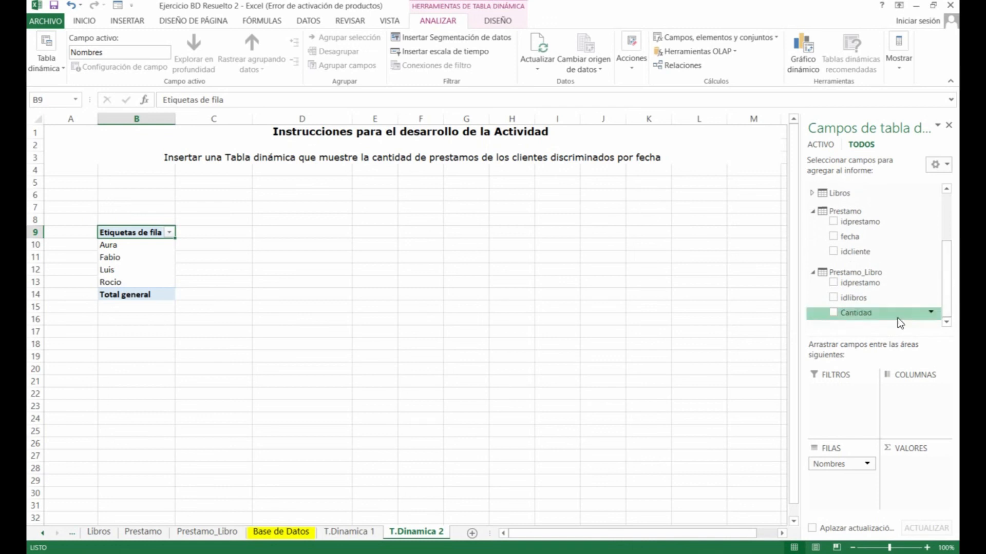
{"action": "left_click", "coordinate": [832, 312]}
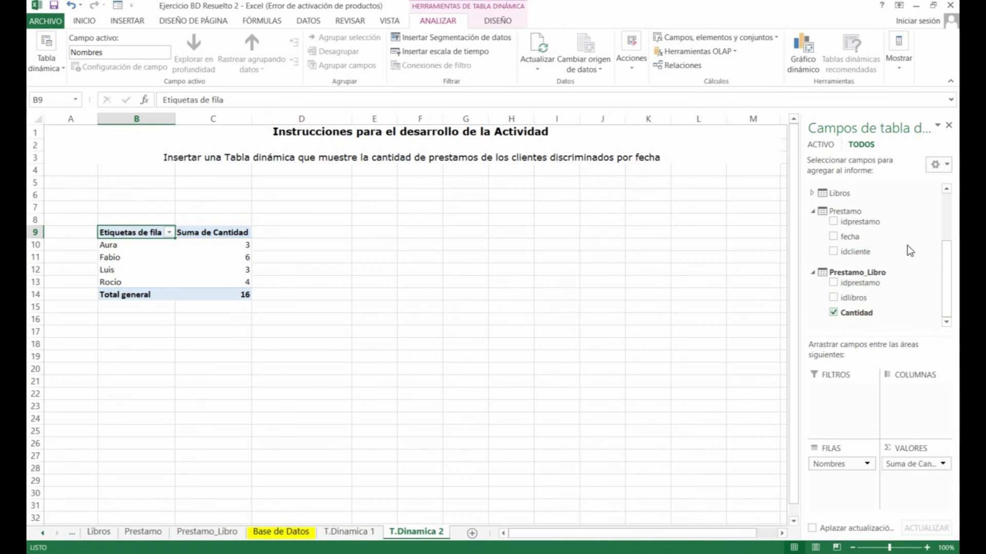
{"action": "left_click", "coordinate": [832, 237]}
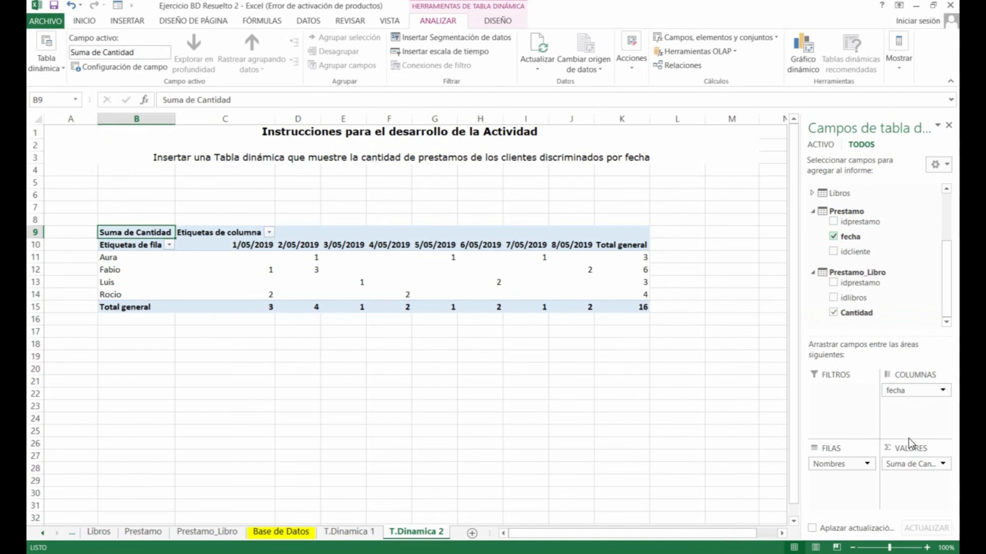
{"action": "left_click_drag", "start_coordinate": [951, 301], "coordinate": [953, 250]}
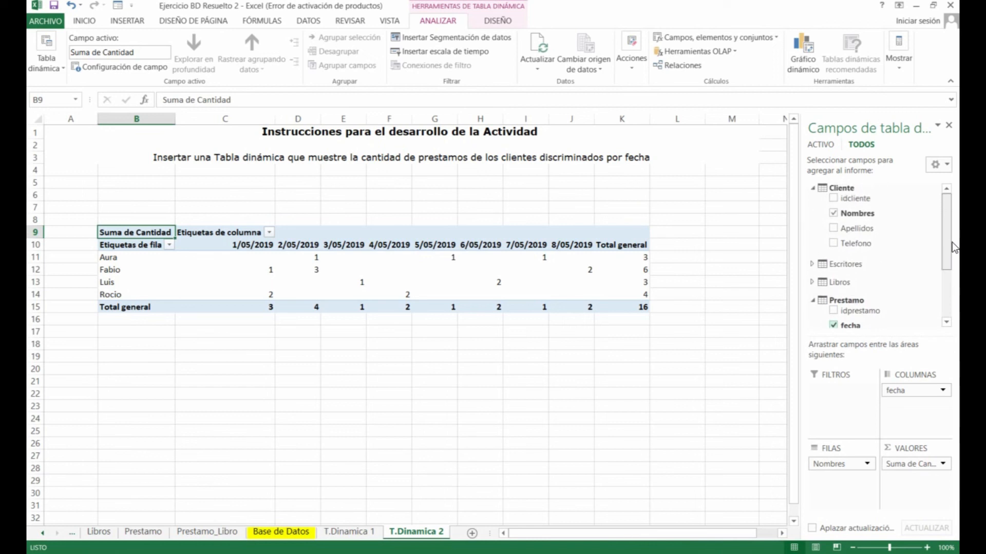
{"action": "scroll", "coordinate": [950, 252], "scroll_direction": "down", "scroll_amount": 1}
{"action": "scroll", "coordinate": [951, 251], "scroll_direction": "up", "scroll_amount": 1}
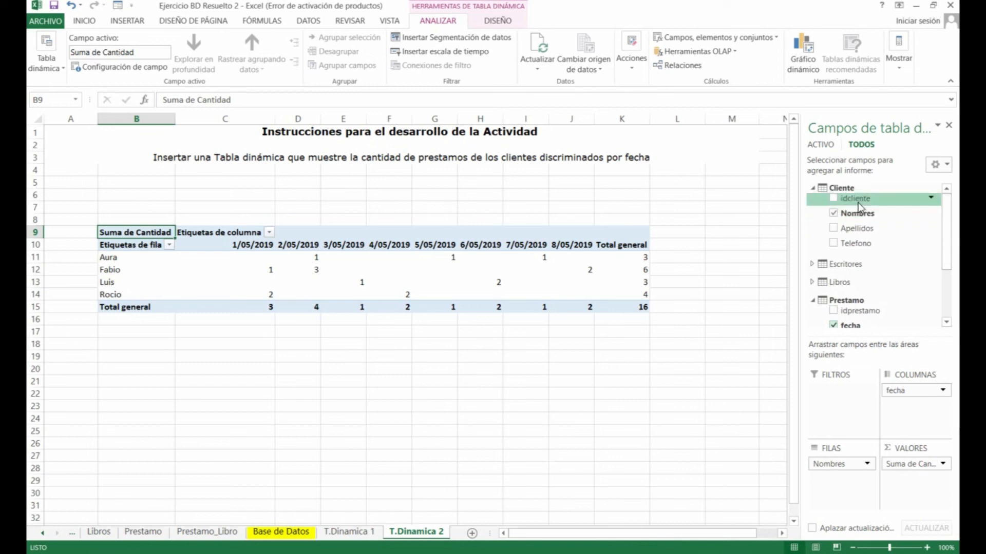
{"action": "left_click_drag", "start_coordinate": [950, 213], "coordinate": [948, 260]}
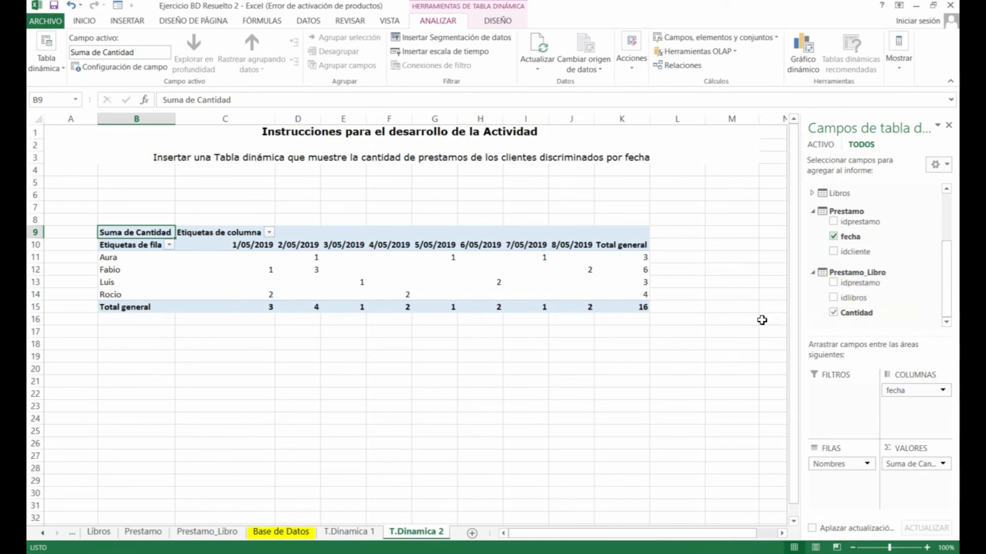
{"action": "mouse_move", "coordinate": [597, 298]}
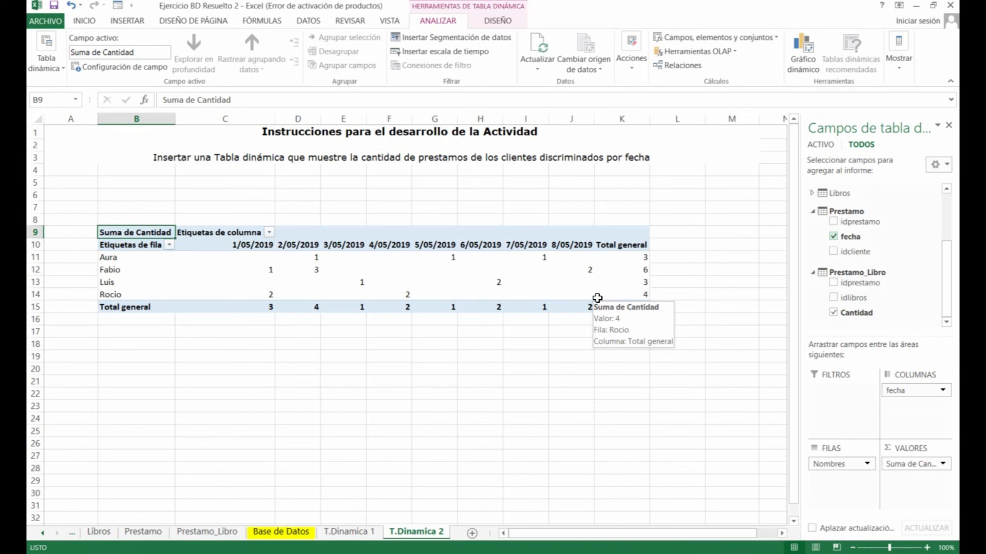
{"action": "left_click", "coordinate": [372, 285]}
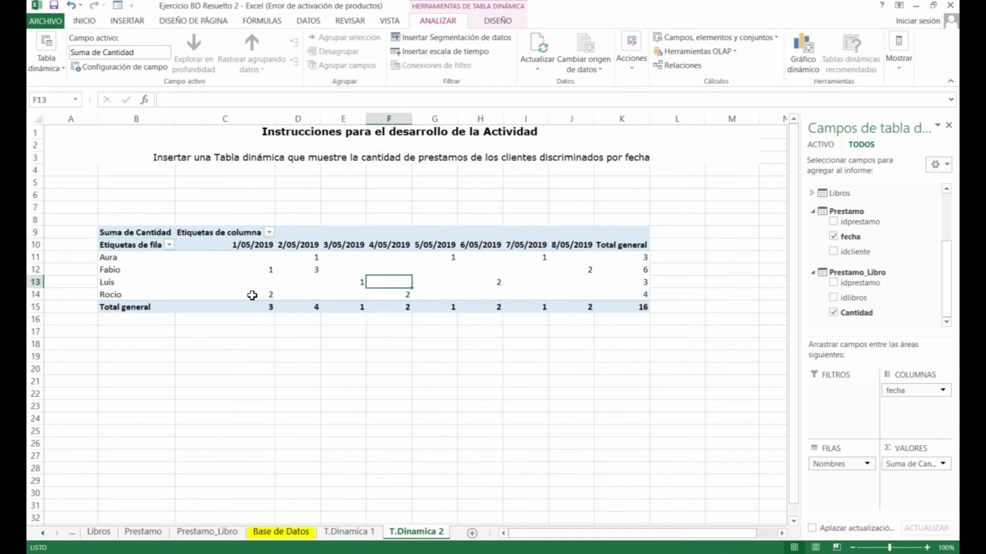
{"action": "left_click", "coordinate": [318, 267]}
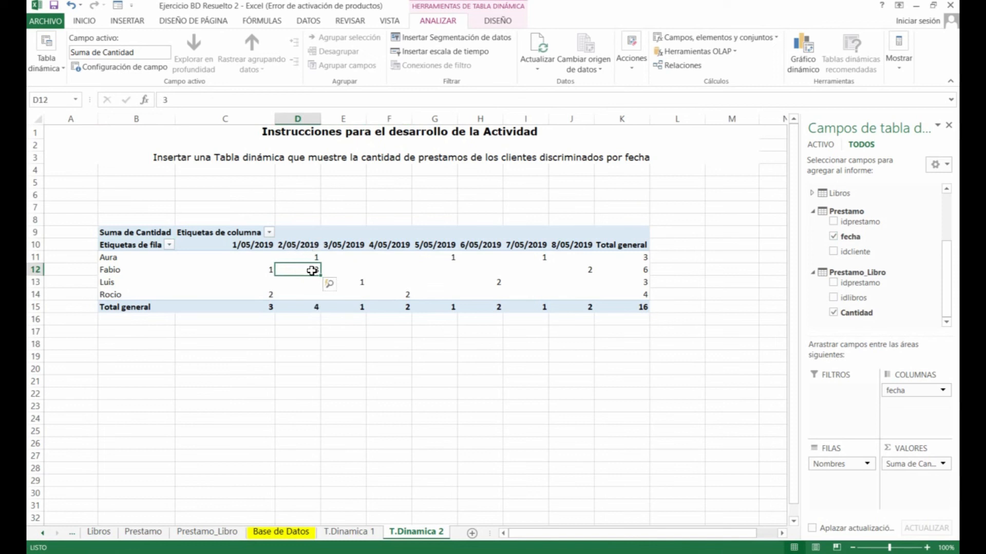
Look up loan 4's date in the Prestamo table
{"action": "mouse_move", "coordinate": [307, 273]}
{"action": "left_click", "coordinate": [222, 534]}
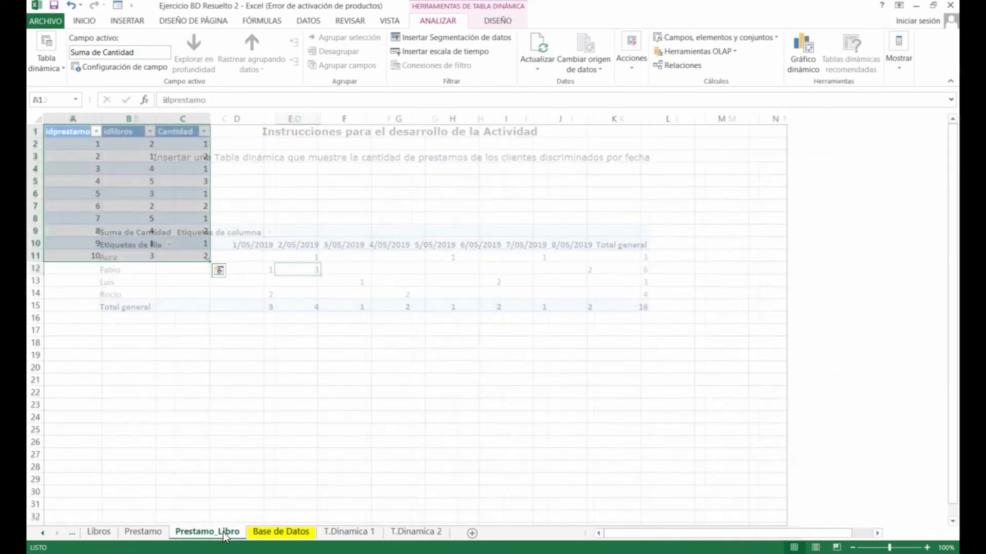
{"action": "left_click", "coordinate": [154, 534]}
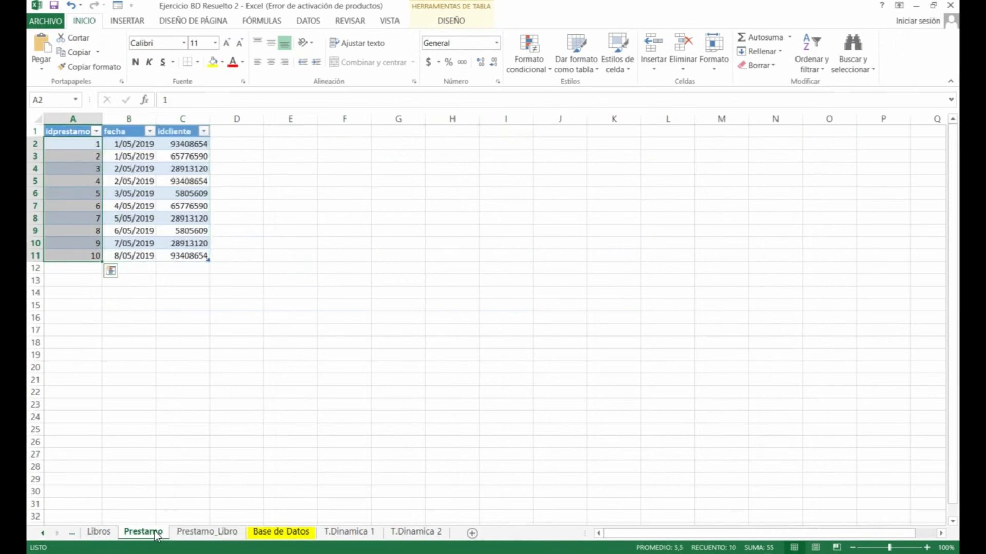
{"action": "left_click", "coordinate": [121, 181]}
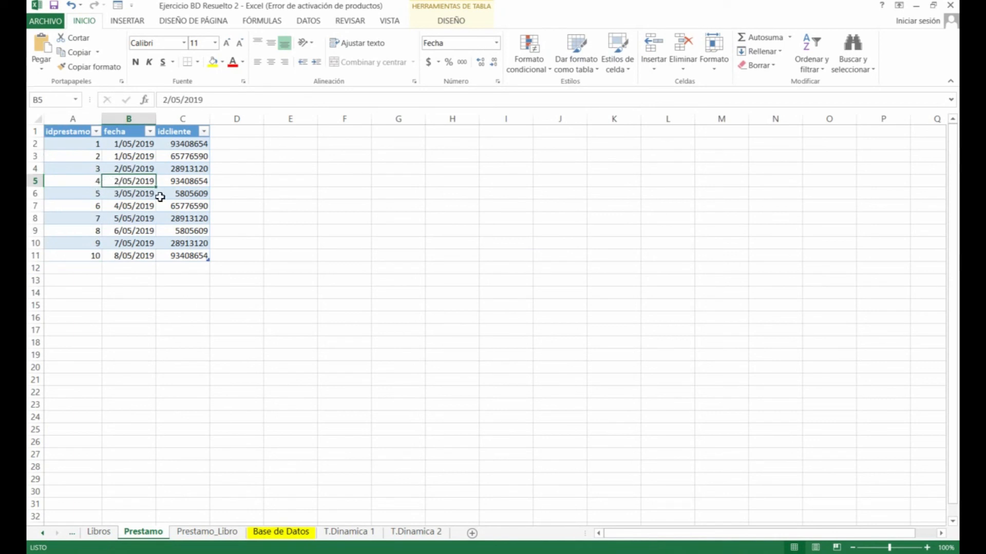
Change loan 4's Cantidad in Prestamo_Libro cell C5 from 3 to 10, then return to T.Dinamica 2
{"action": "left_click", "coordinate": [227, 537]}
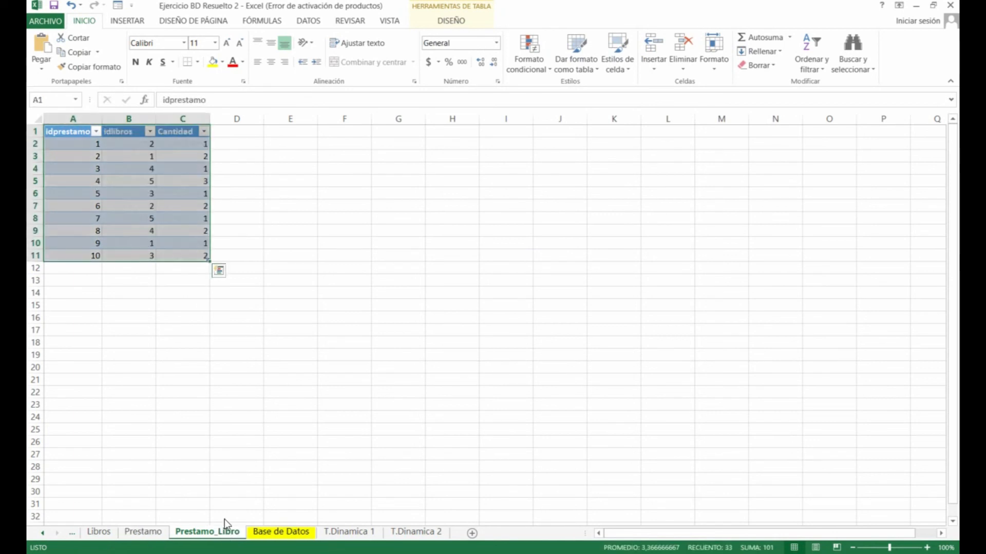
{"action": "left_click", "coordinate": [98, 190]}
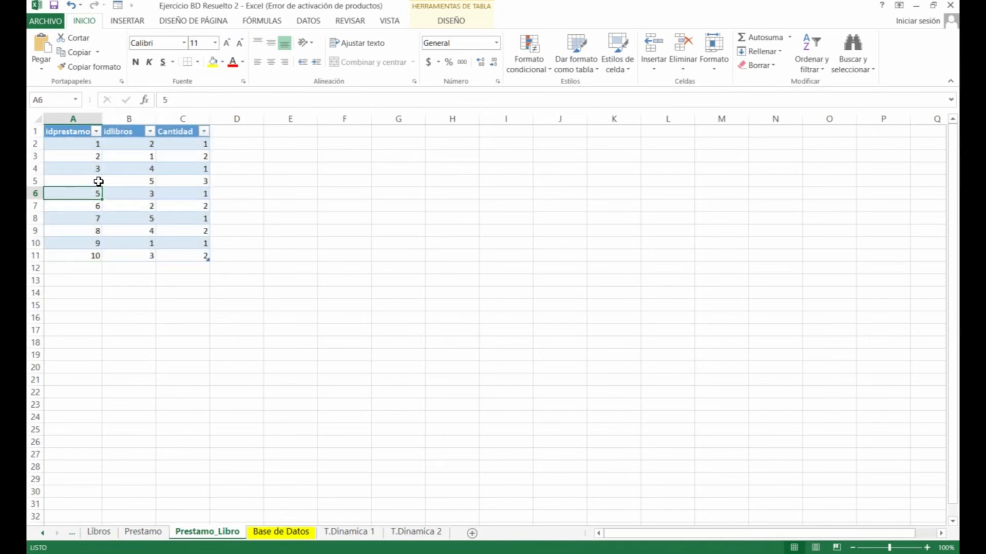
{"action": "left_click", "coordinate": [194, 181]}
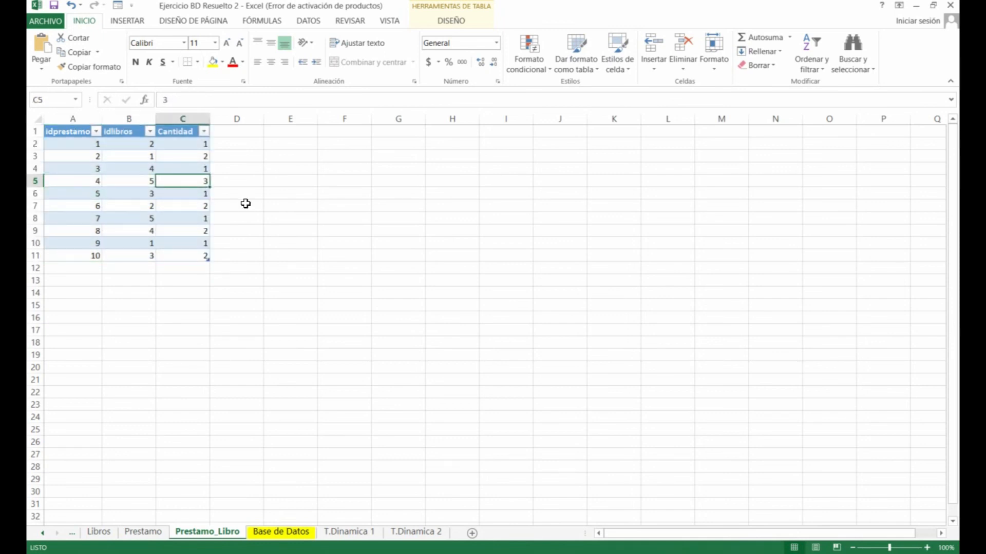
{"action": "type", "text": "10"}
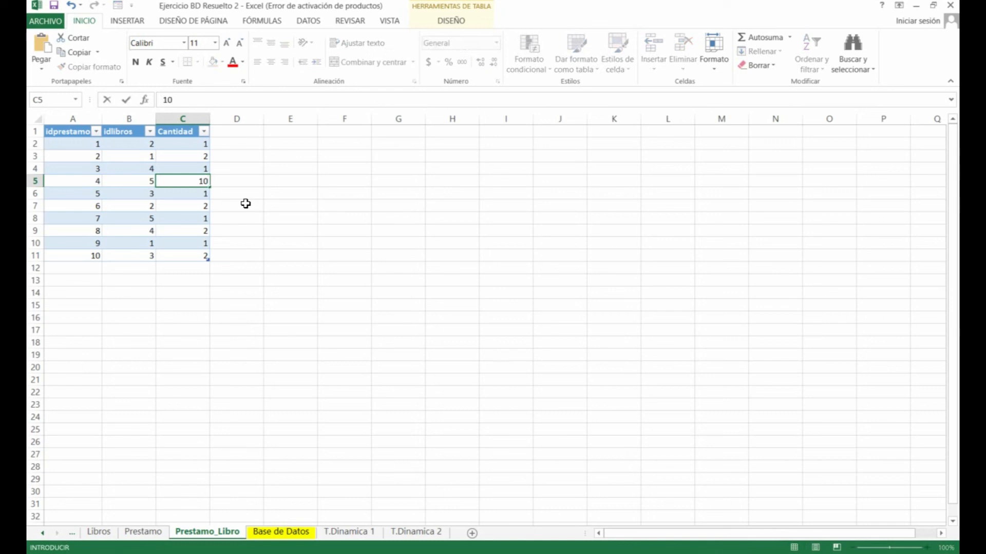
{"action": "key", "text": "Return"}
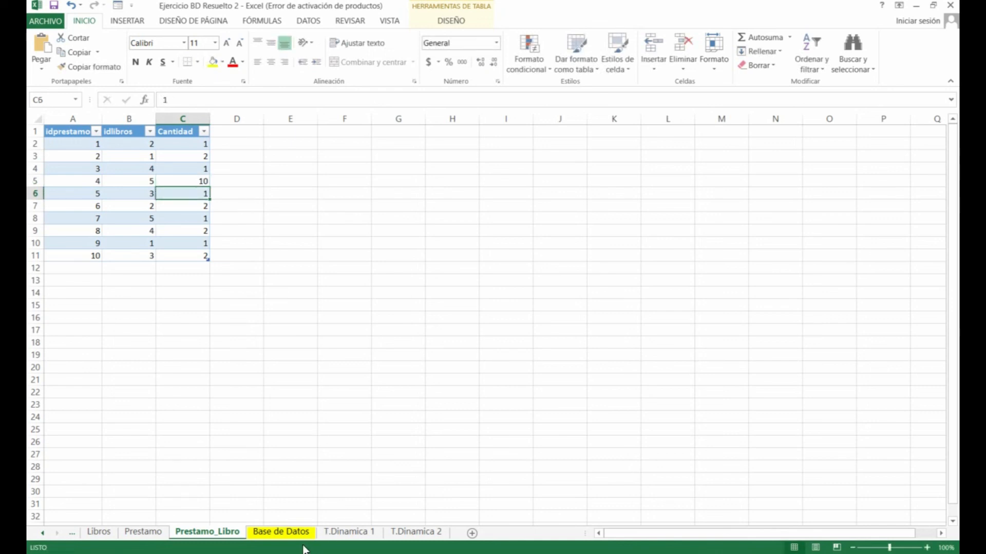
{"action": "left_click", "coordinate": [413, 532]}
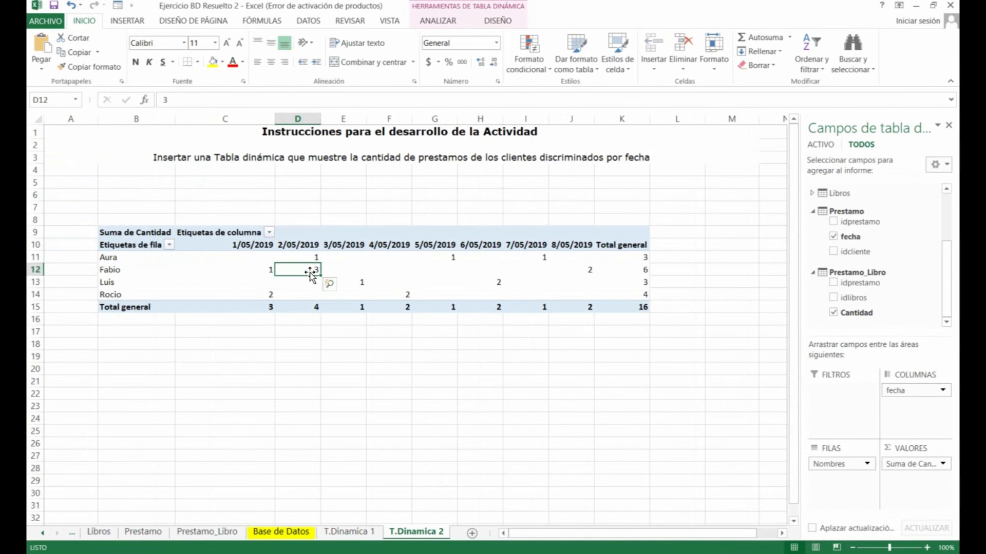
Refresh the pivot with Actualizar so Fabio's 2/05/2019 quantity shows 10 and the total 23
{"action": "mouse_move", "coordinate": [310, 273]}
{"action": "right_click", "coordinate": [358, 268]}
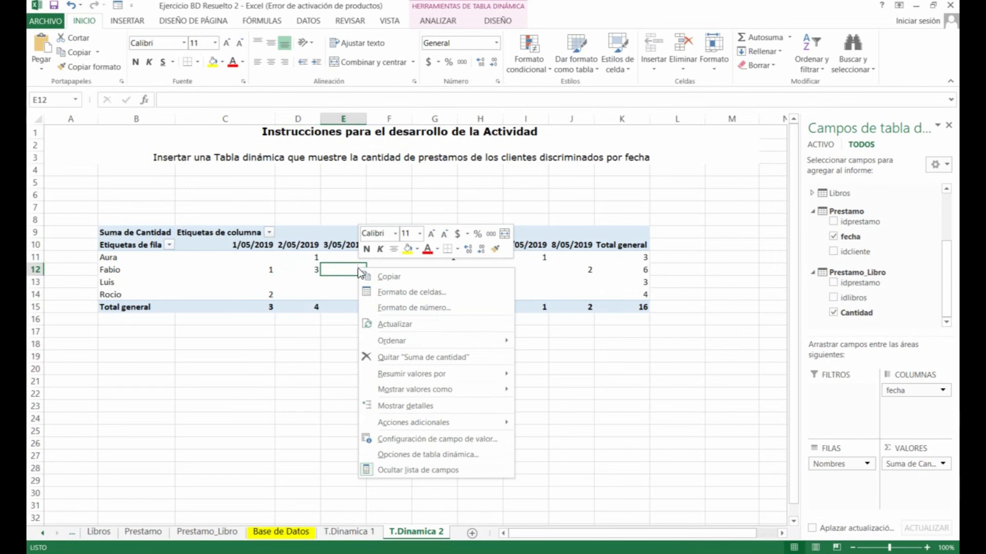
{"action": "left_click", "coordinate": [401, 326]}
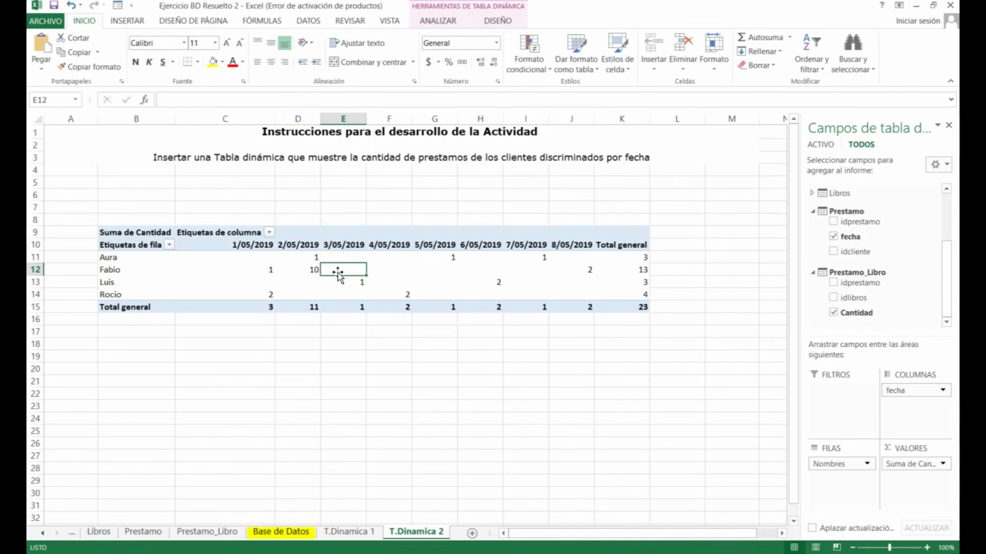
{"action": "mouse_move", "coordinate": [308, 273]}
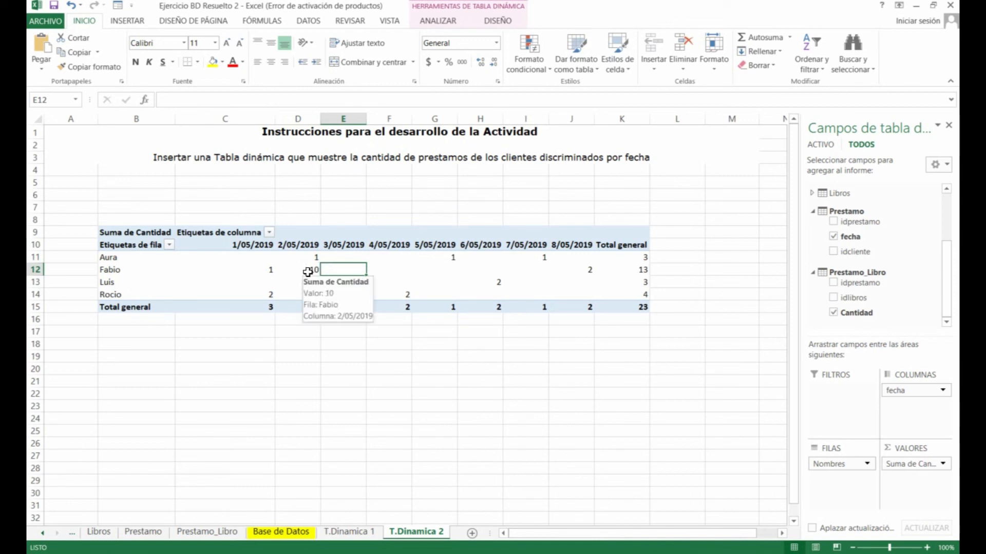